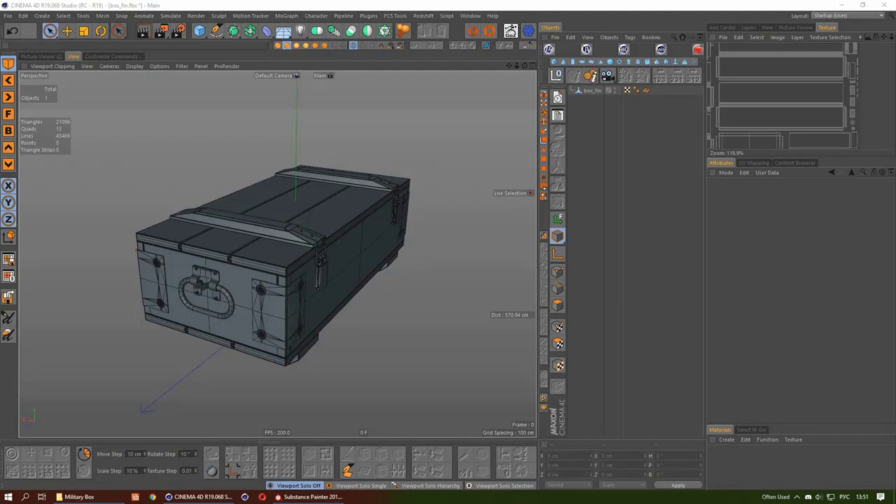
Step: Orbit to the crate's long side, select the box_fin crate and zoom in
mouse_move(286, 201)
alt+mouse_down()
mouse_move(397, 186)
mouse_move(330, 187)
mouse_move(302, 208)
mouse_move(333, 197)
mouse_move(330, 176)
mouse_move(371, 187)
mouse_move(447, 261)
alt+mouse_up()
click(333, 198)
scroll(370, 202, up, 3)
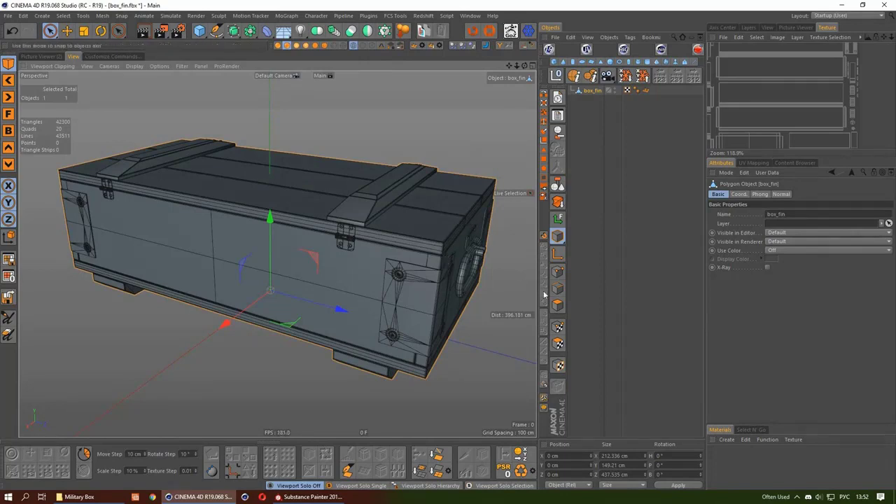
Step: In Polygon mode, select the lid's top planks and the strap plate
key(Return)
mouse_move(422, 245)
alt+mouse_down()
mouse_move(206, 126)
mouse_move(200, 140)
mouse_move(268, 242)
alt+mouse_up()
scroll(268, 241, up, 3)
scroll(269, 238, up, 3)
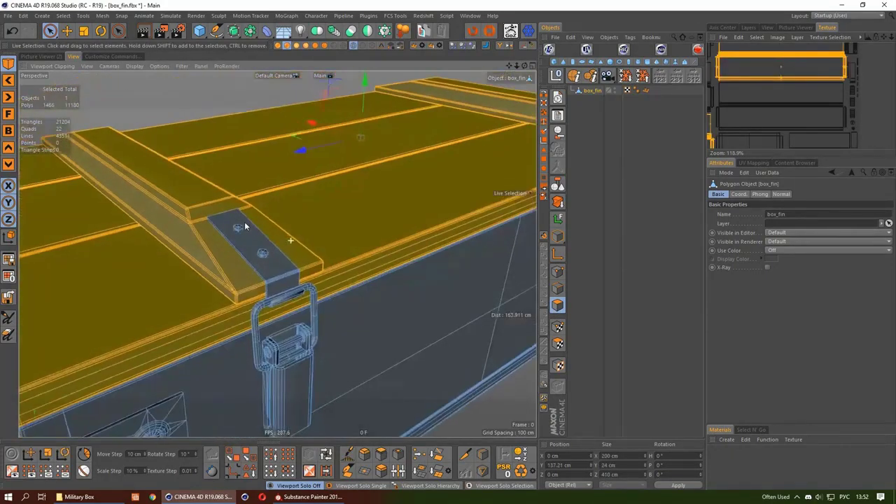
scroll(358, 198, down, 5)
scroll(240, 275, up, 2)
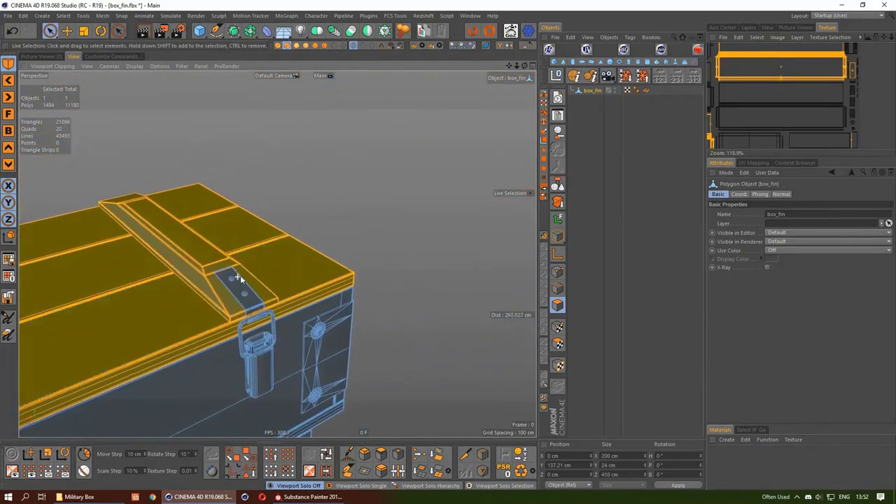
scroll(240, 275, up, 2)
shift+click(256, 273)
scroll(293, 248, down, 5)
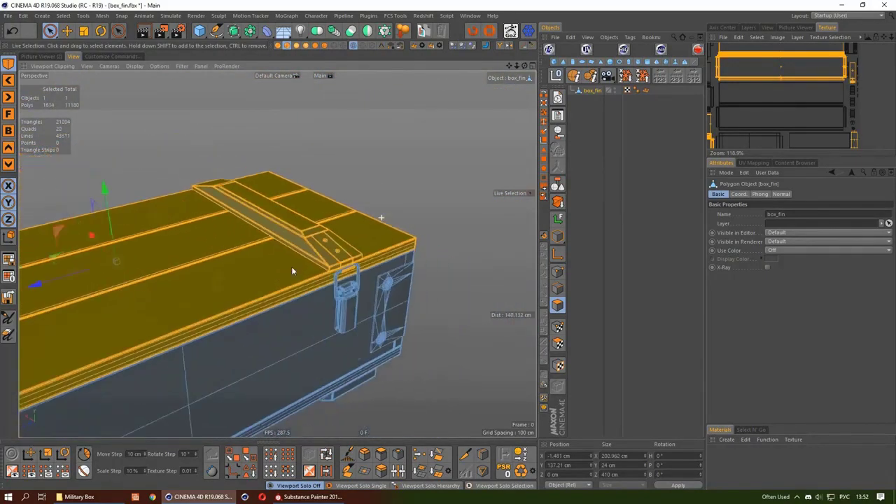
Step: Add the hinge bolts and remaining lid polygons, then split them into box_fin.1
mouse_move(291, 266)
alt+mouse_down()
mouse_move(397, 162)
mouse_move(282, 157)
mouse_move(445, 153)
alt+mouse_up()
scroll(444, 152, up, 2)
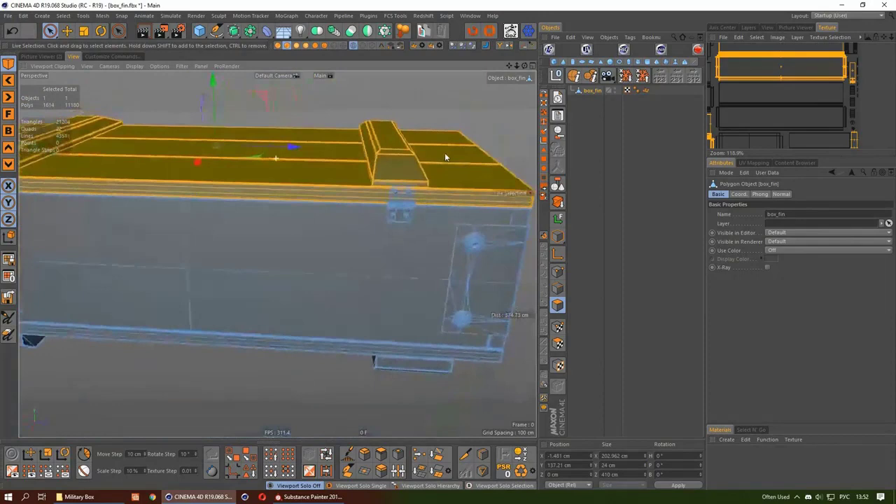
scroll(444, 153, up, 4)
mouse_move(487, 120)
alt+mouse_down()
mouse_move(357, 173)
mouse_move(448, 204)
alt+mouse_up()
shift+click(393, 194)
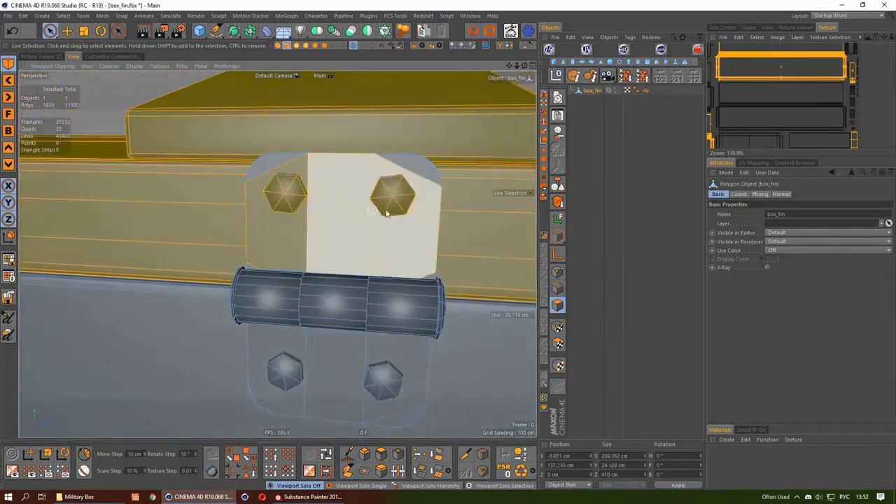
scroll(393, 194, down, 4)
mouse_move(393, 194)
alt+mouse_down()
mouse_move(303, 223)
mouse_move(357, 160)
mouse_move(376, 269)
alt+mouse_up()
scroll(302, 223, up, 3)
ctrl+click(314, 231)
shift+click(311, 211)
scroll(336, 182, down, 5)
click(379, 455)
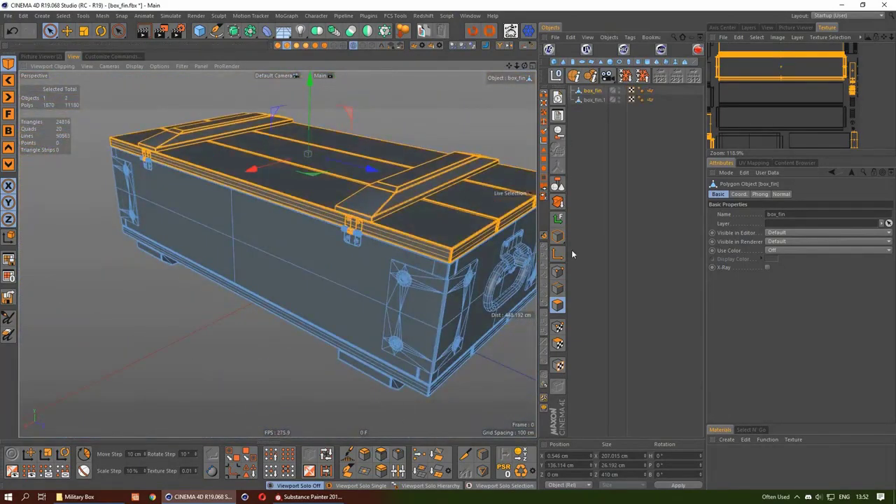
Step: Switch to Polygon mode and select the whole first latch ring
click(559, 271)
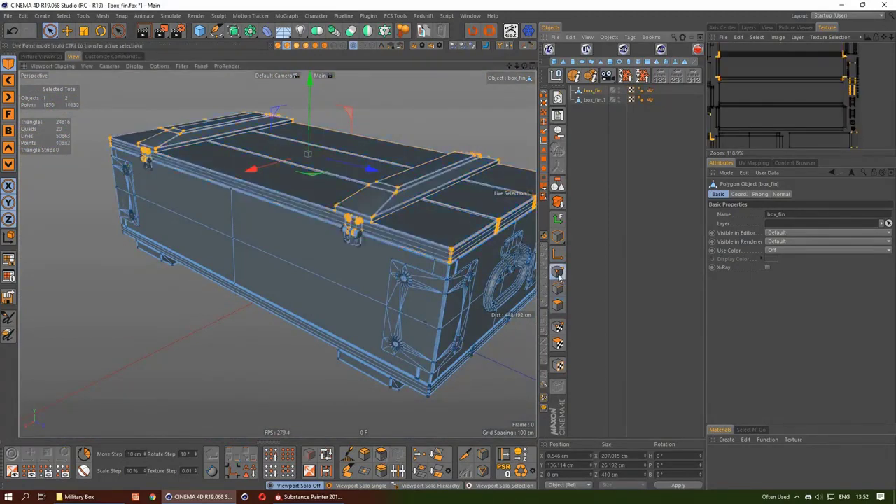
mouse_move(232, 232)
alt+mouse_down()
mouse_move(278, 260)
mouse_move(221, 261)
mouse_move(329, 224)
mouse_move(222, 192)
mouse_move(155, 200)
mouse_move(258, 235)
alt+mouse_up()
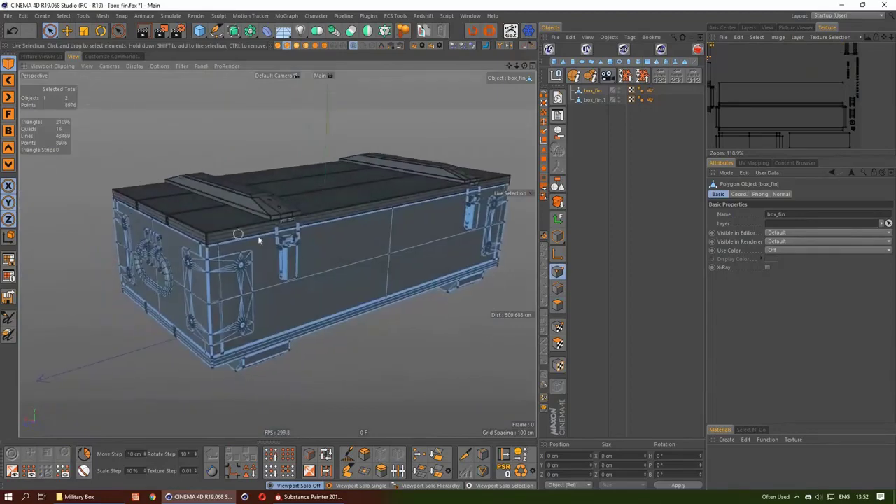
scroll(315, 161, up, 5)
scroll(316, 161, up, 2)
click(558, 305)
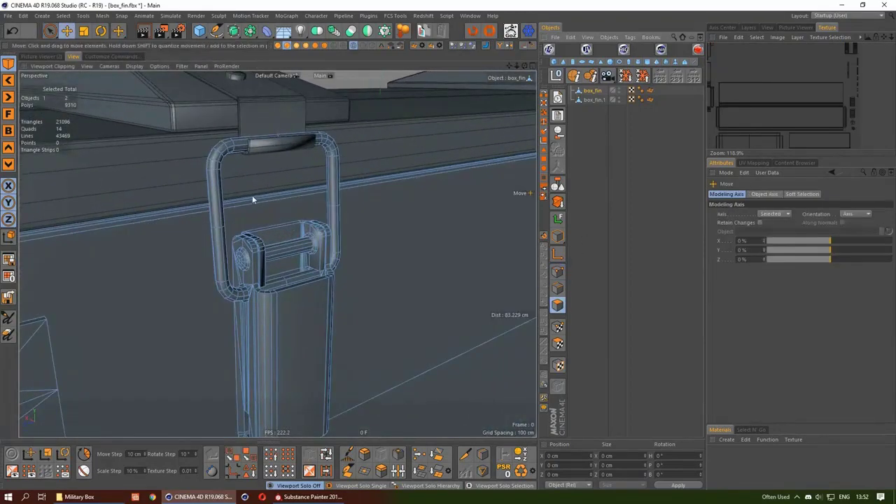
key(e)
double_click(217, 210)
Step: Add the second latch ring to the selection and split both into a new object
scroll(274, 205, down, 5)
alt+drag(273, 204, 270, 250)
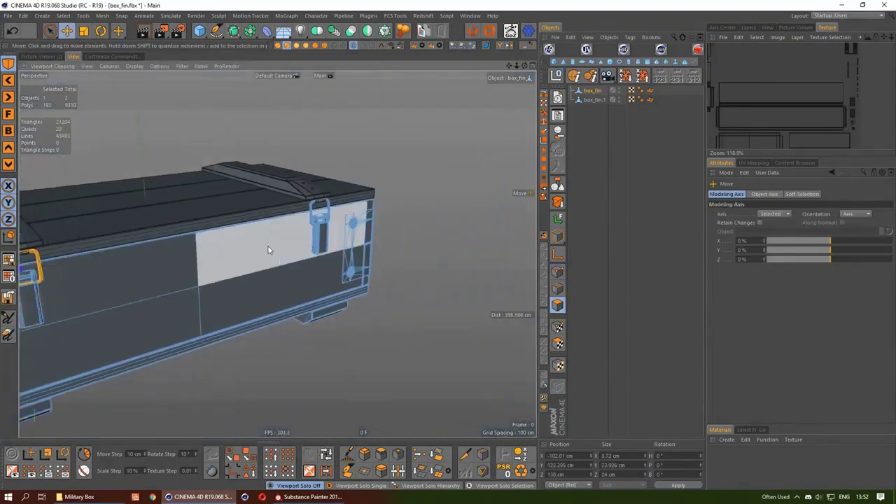
scroll(356, 189, up, 4)
scroll(414, 130, up, 3)
shift+click(356, 161)
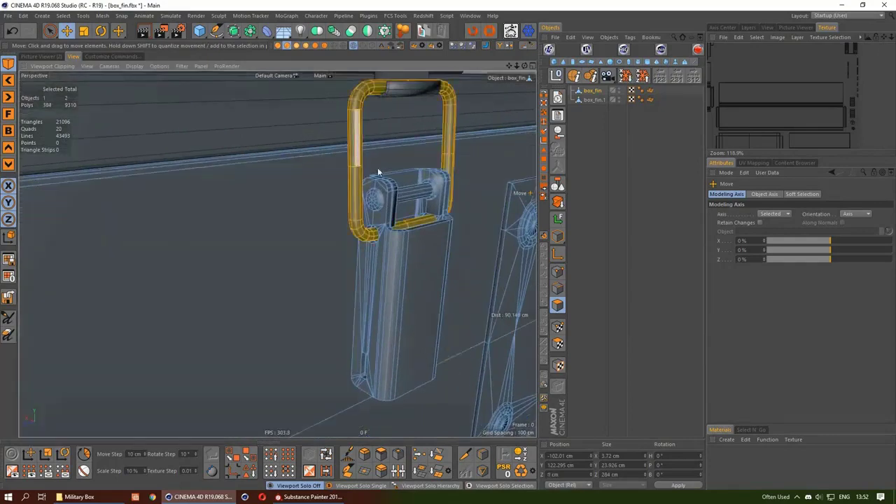
scroll(414, 198, down, 5)
mouse_move(452, 248)
alt+mouse_down()
mouse_move(424, 255)
mouse_move(228, 245)
mouse_move(310, 260)
alt+mouse_up()
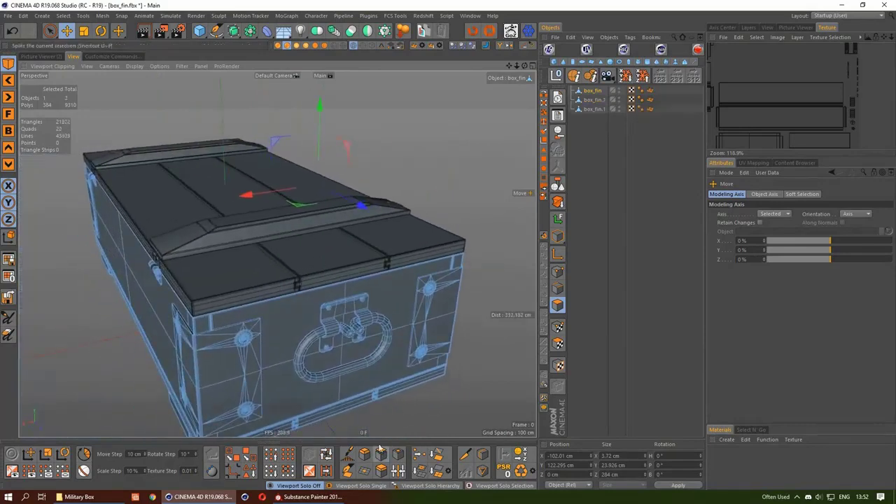
click(544, 272)
Step: Return to Object mode and select the box_fin.2 object
click(557, 272)
alt+drag(465, 242, 318, 243)
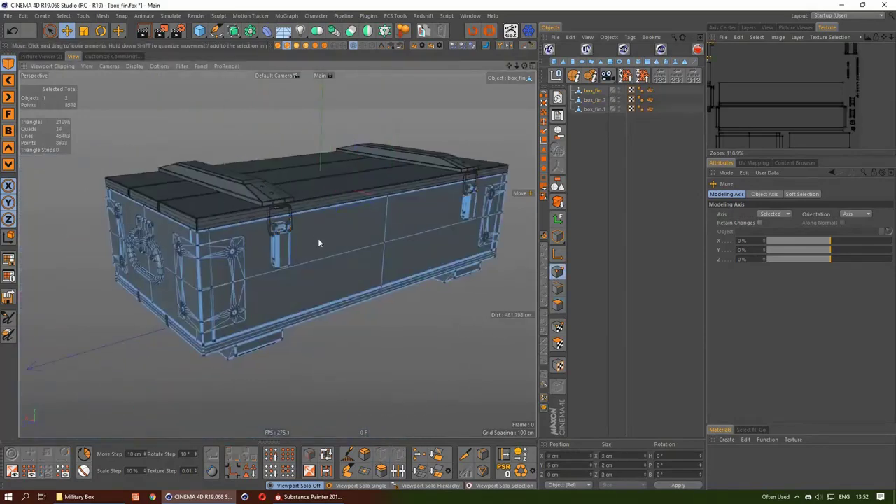
click(558, 236)
alt+drag(352, 175, 394, 195)
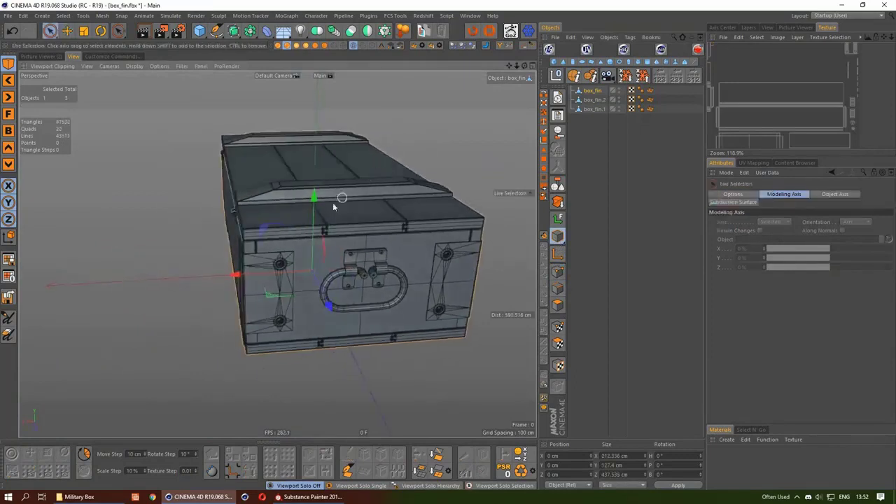
click(597, 103)
alt+drag(331, 187, 301, 189)
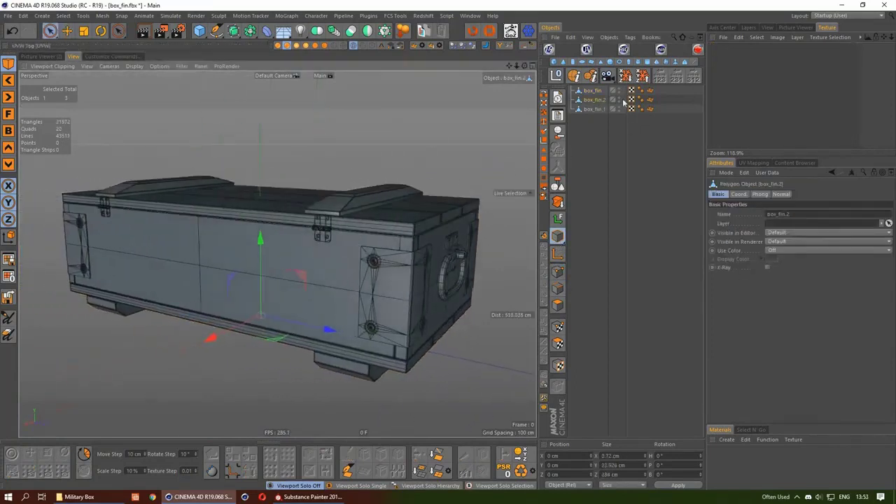
Step: Rename box_fin.2 to box_k and box_fin.1 to box_p
double_click(596, 101)
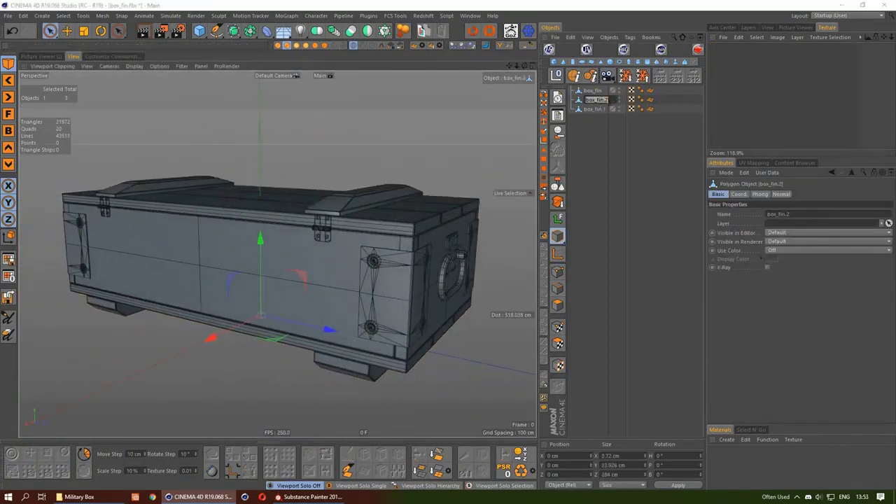
double_click(596, 91)
text(box)
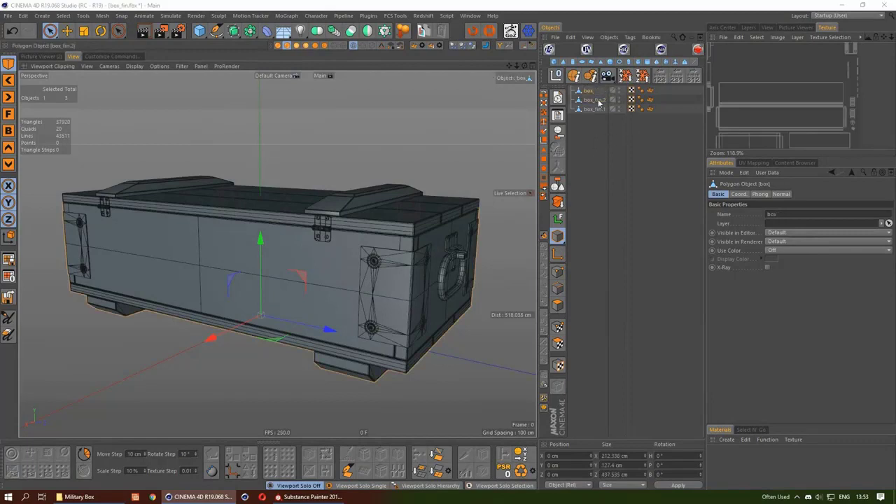
double_click(597, 100)
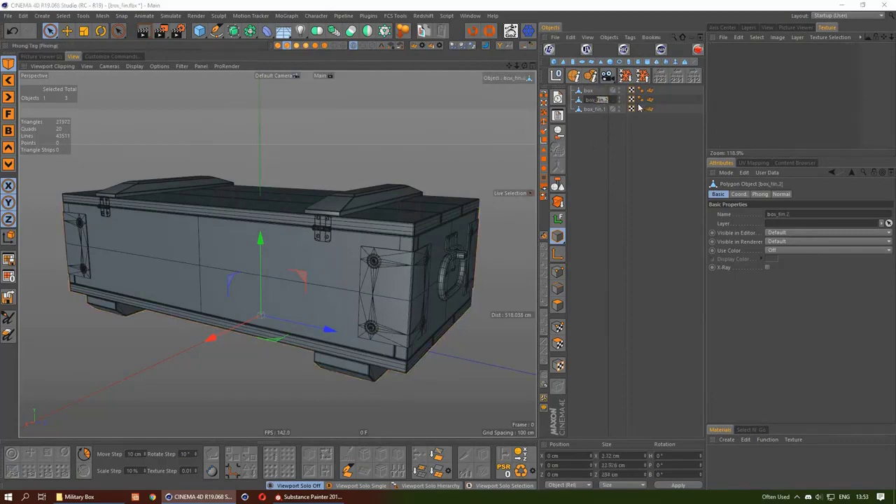
text(k)
key(Return)
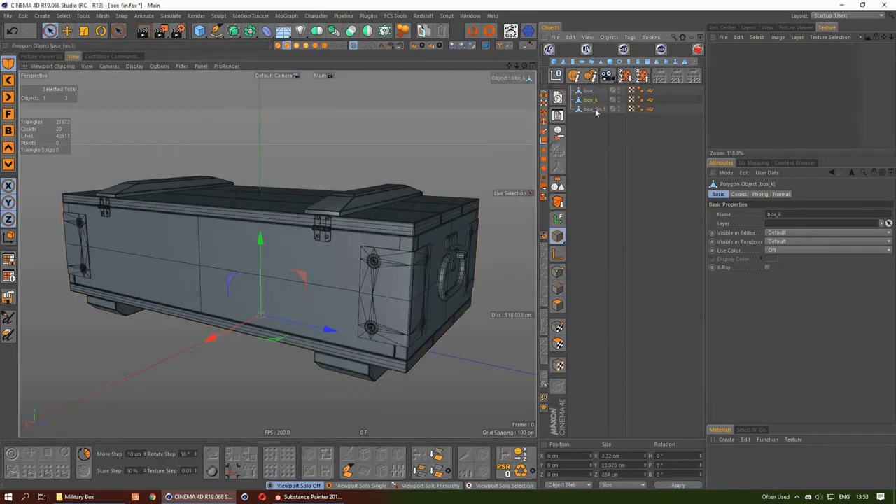
double_click(596, 110)
drag(596, 110, 610, 110)
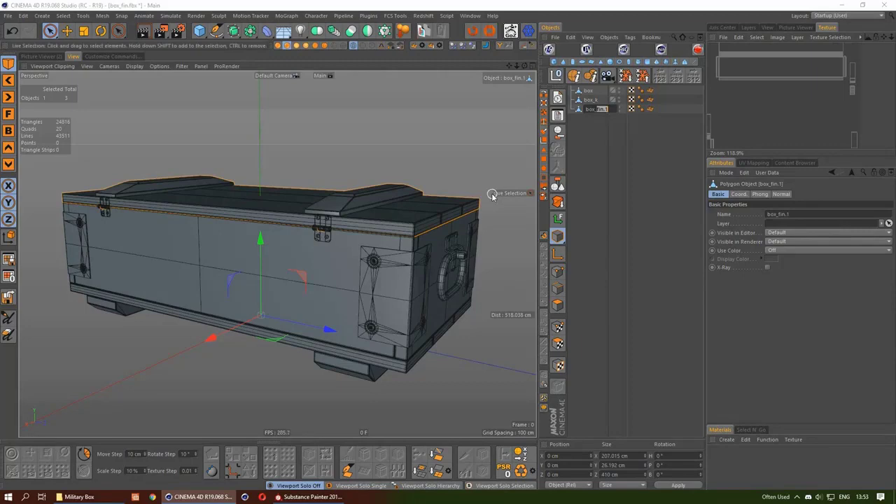
text(p)
key(Return)
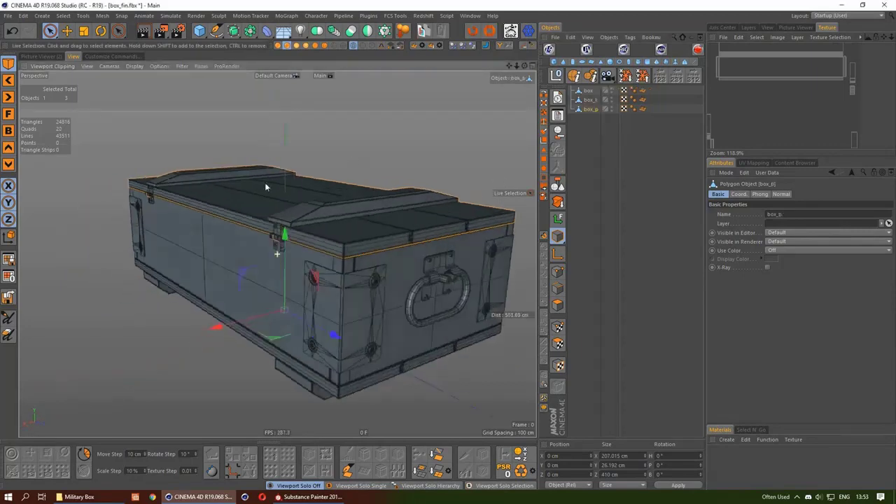
Step: Inspect the lid latch up close and test the Move tool on a selected part
alt+drag(501, 184, 345, 183)
scroll(346, 183, up, 5)
click(346, 184)
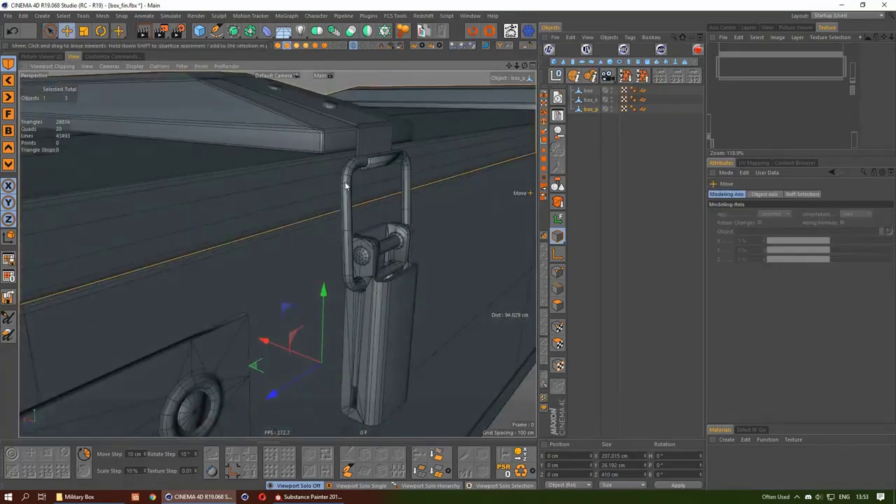
key(e)
scroll(418, 247, down, 5)
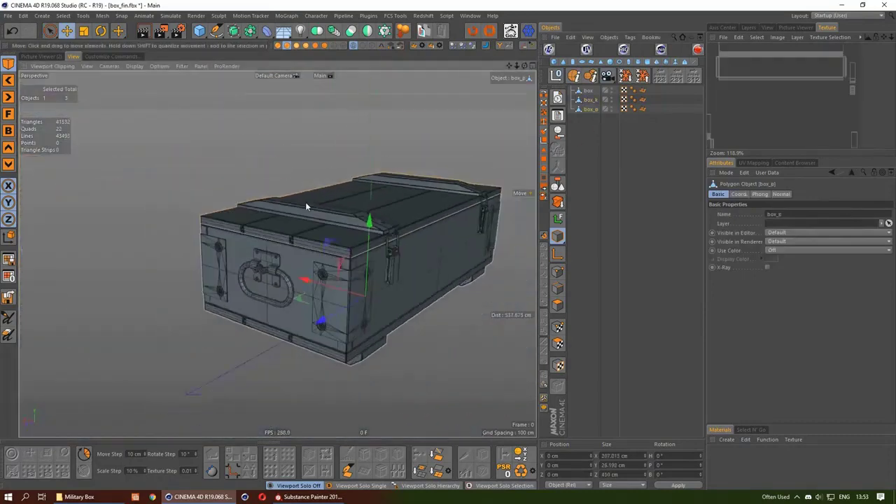
mouse_move(305, 202)
alt+mouse_down()
mouse_move(415, 210)
mouse_move(431, 233)
alt+mouse_up()
scroll(448, 185, up, 3)
click(448, 184)
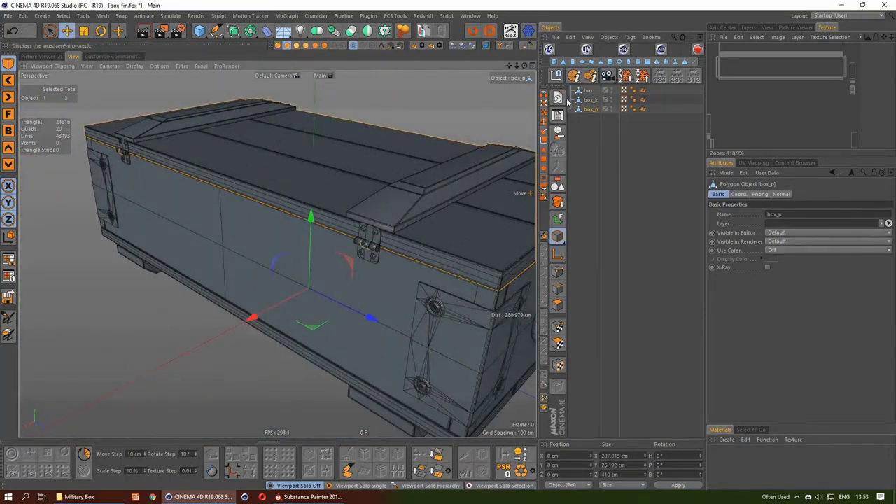
Step: Select box_k and test-rotate it with the Rotate tool
click(590, 100)
scroll(479, 162, down, 3)
alt+drag(480, 162, 392, 140)
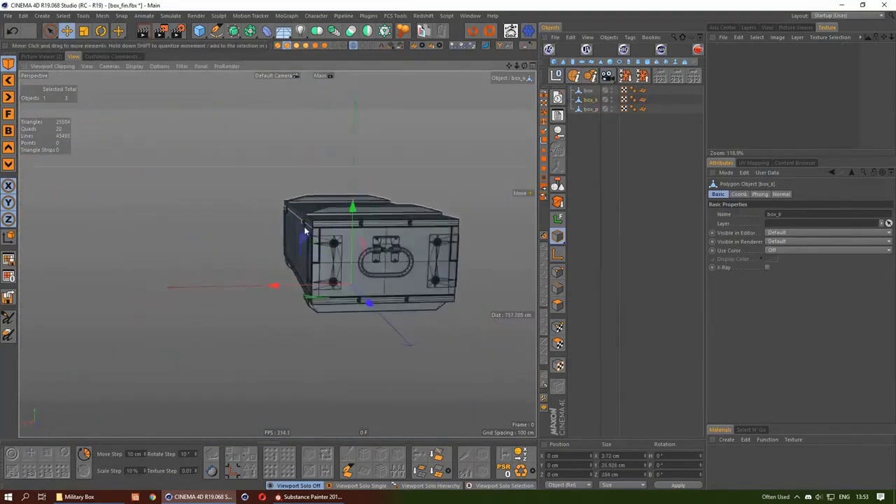
scroll(371, 100, up, 5)
scroll(302, 288, down, 5)
key(r)
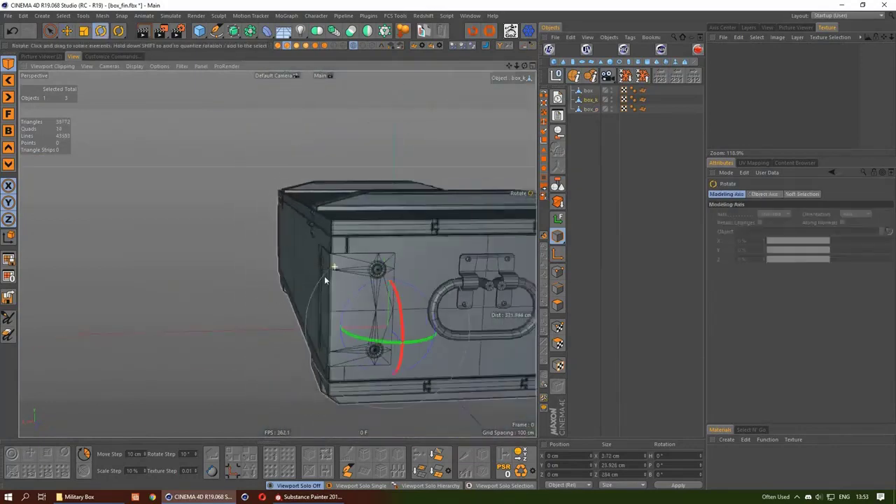
scroll(350, 275, down, 2)
drag(350, 275, 286, 298)
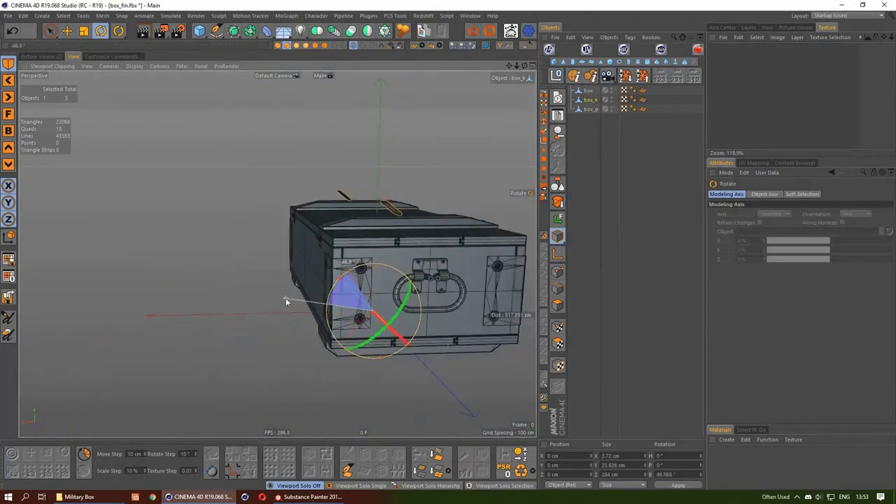
Step: Rename box_p to box_k, delete the object, then undo to restore it
click(592, 109)
alt+drag(376, 205, 420, 210)
double_click(592, 109)
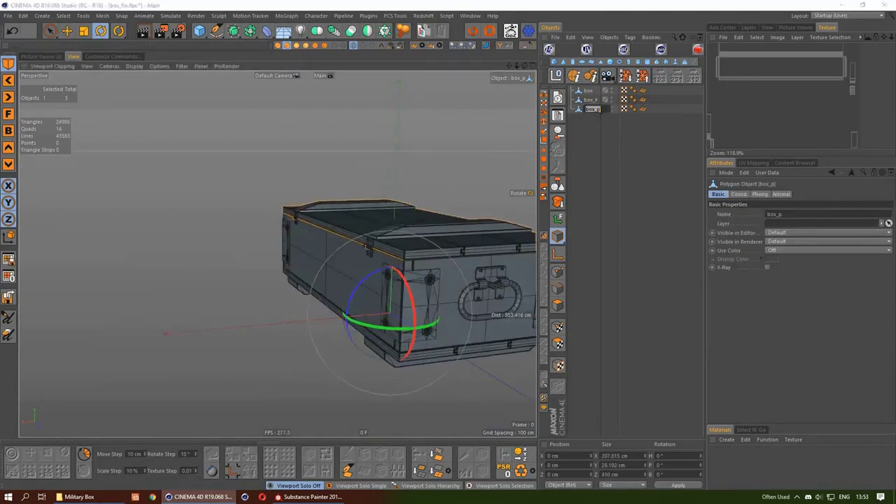
text(k)
key(Return)
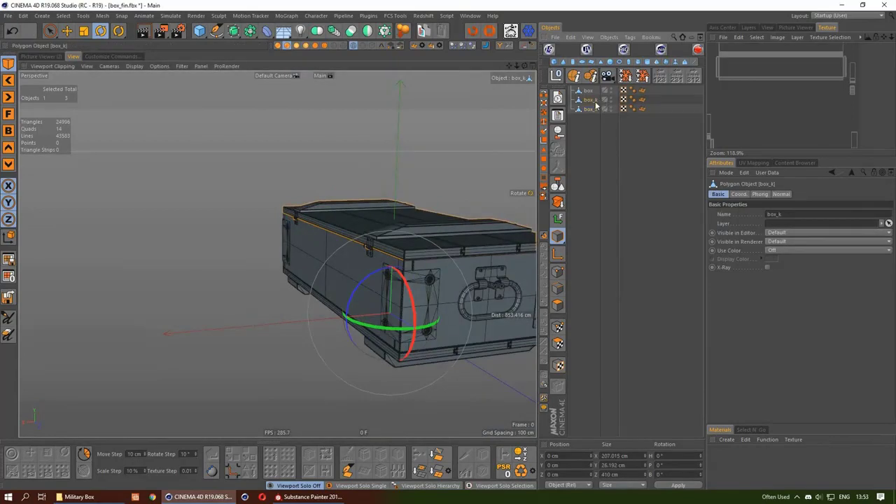
key(Delete)
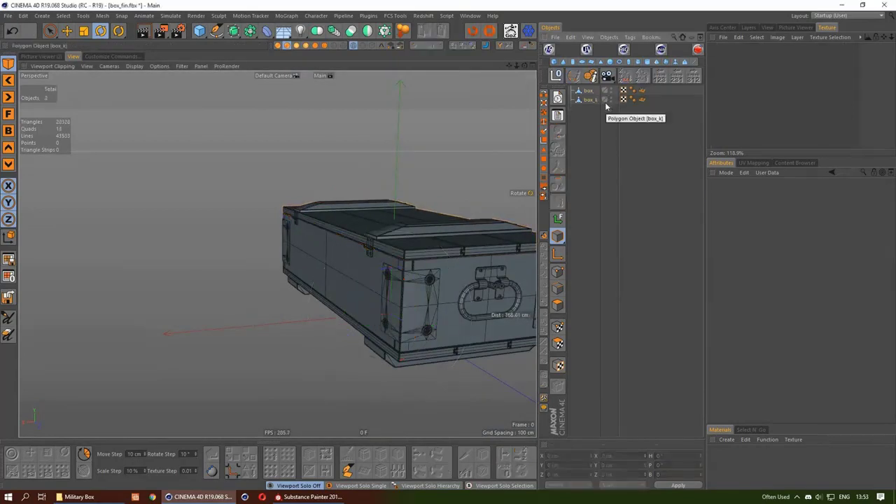
key(ctrl+z)
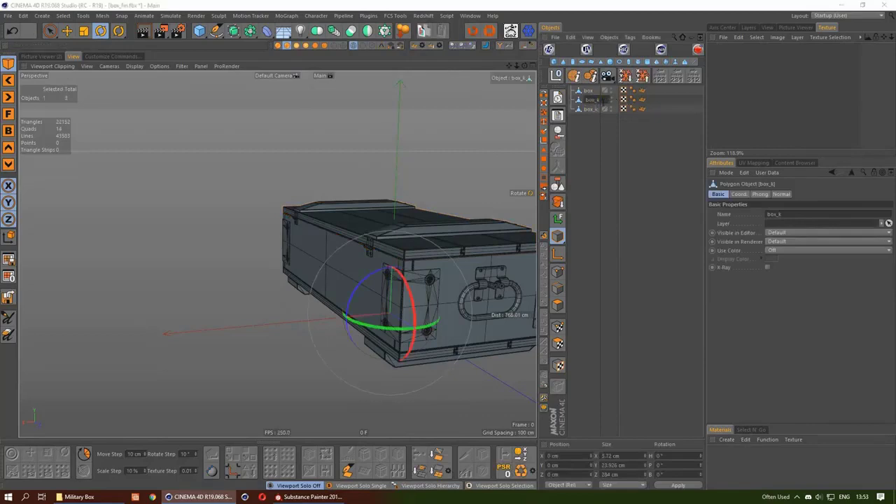
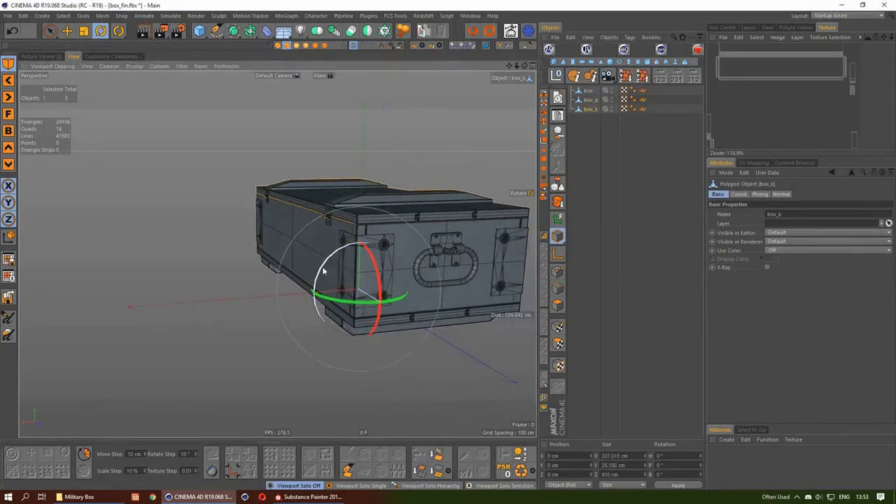
Step: Test the lid's rotation, then switch to an enlarged Front view
mouse_move(320, 260)
mouse_down()
mouse_move(288, 306)
mouse_move(292, 247)
mouse_up()
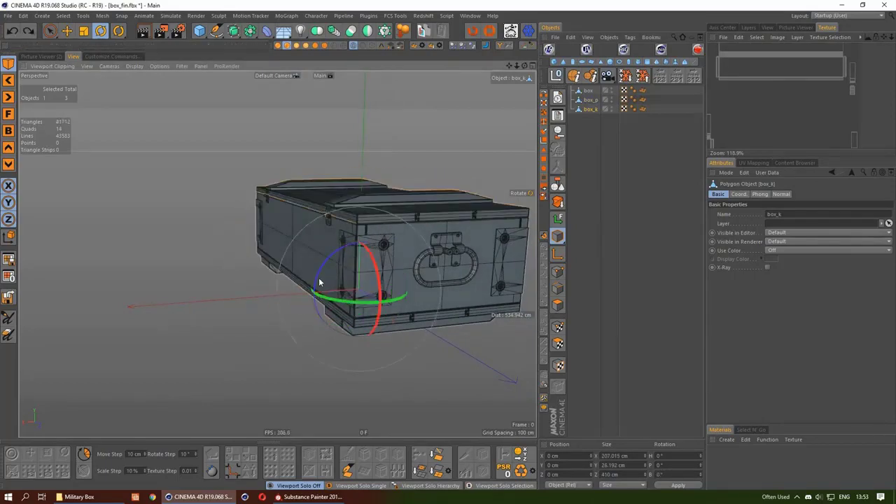
key(F5)
key(F4)
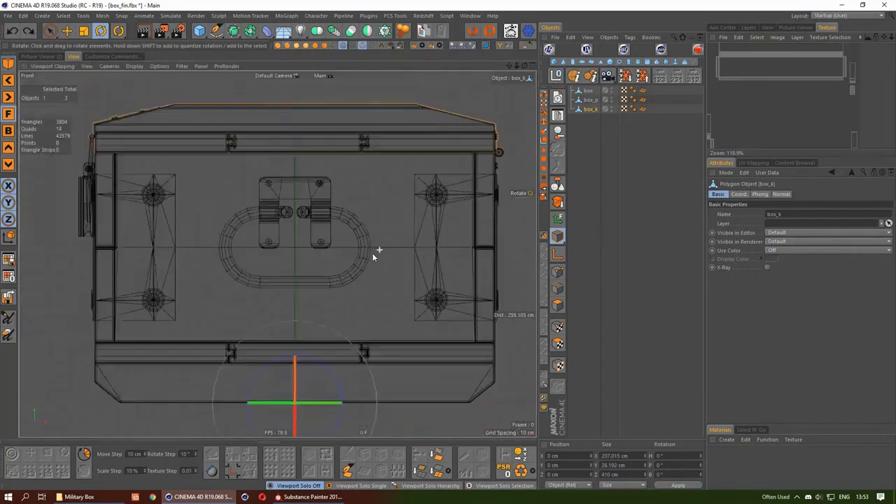
key(space)
scroll(226, 245, down, 2)
scroll(380, 300, up, 2)
scroll(448, 294, up, 2)
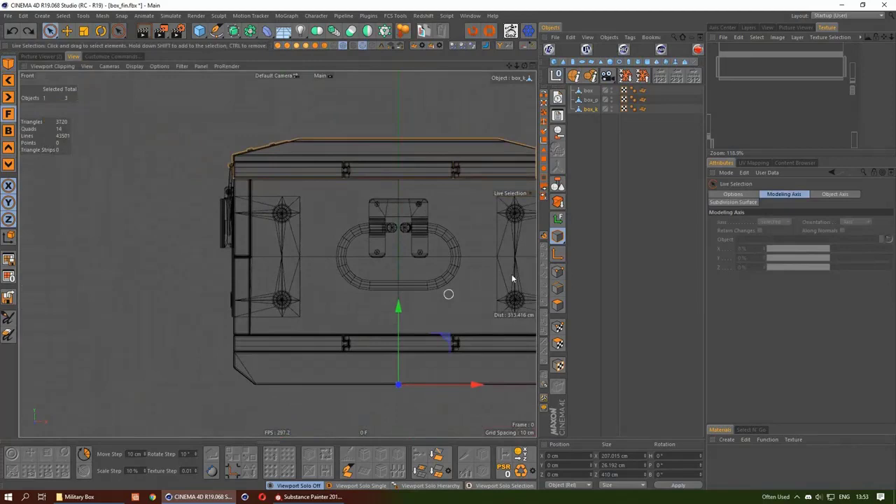
Step: With Axis modification on, drag box_k's pivot along the top edge toward the hinge circle
click(558, 257)
mouse_move(456, 340)
mouse_down()
mouse_move(352, 193)
mouse_move(266, 146)
mouse_up()
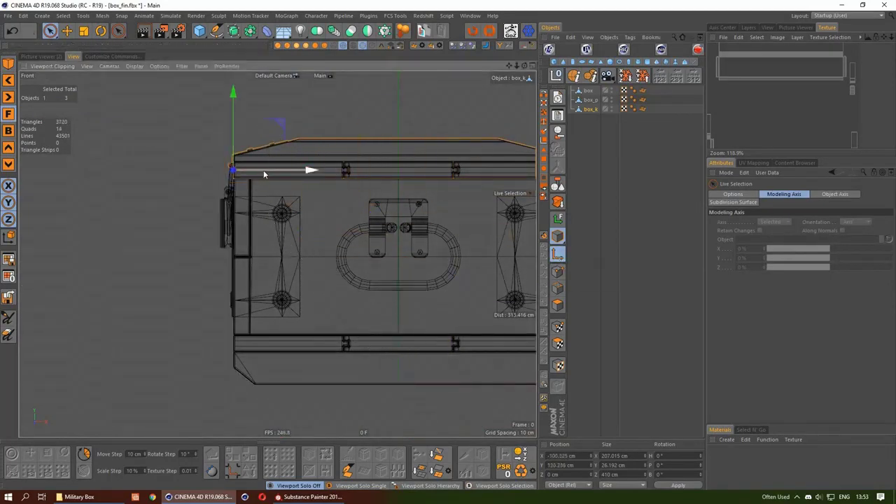
scroll(231, 161, up, 3)
scroll(224, 168, up, 2)
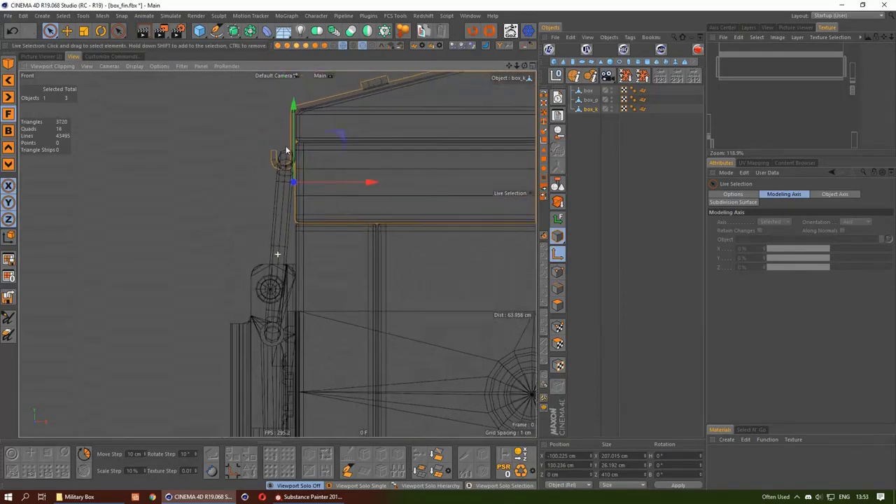
scroll(111, 175, up, 3)
scroll(110, 175, down, 5)
drag(208, 201, 418, 203)
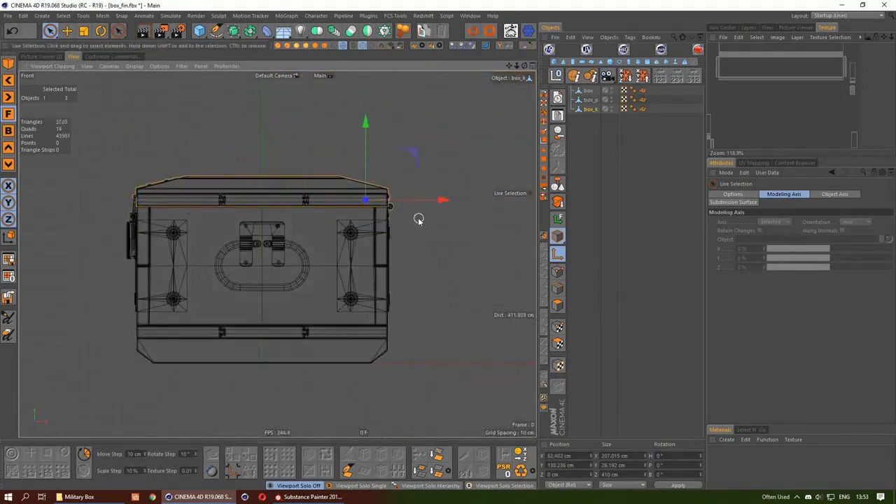
scroll(434, 140, up, 5)
drag(143, 172, 386, 270)
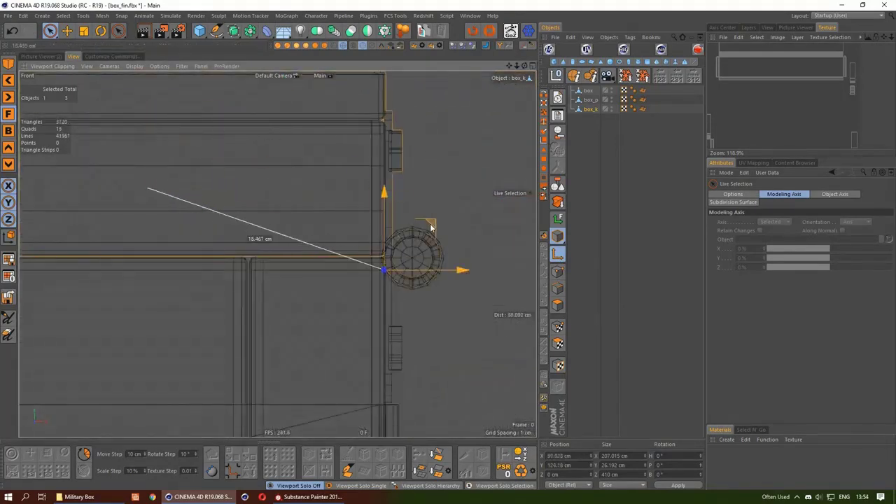
Step: Centre box_k's pivot on the hinge circle at X 101.993 cm, Y 125.076 cm, then exit Axis modification
scroll(429, 207, up, 3)
scroll(322, 173, up, 2)
scroll(343, 194, up, 2)
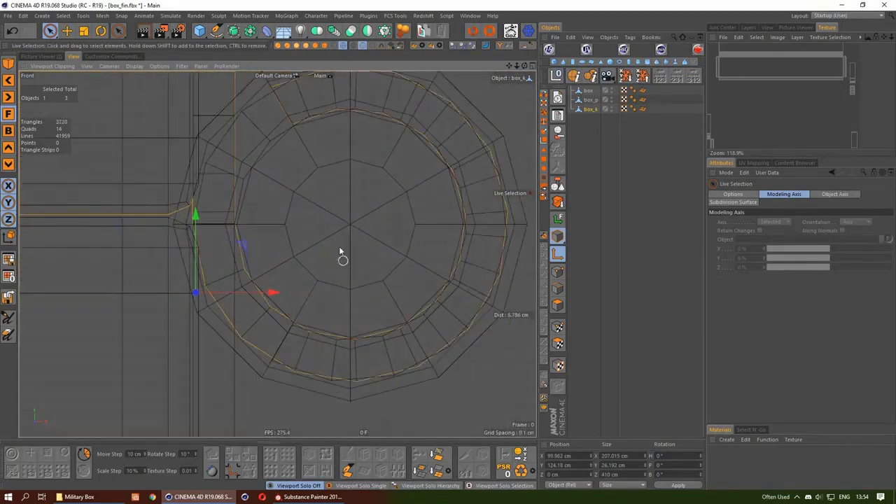
click(349, 224)
click(251, 248)
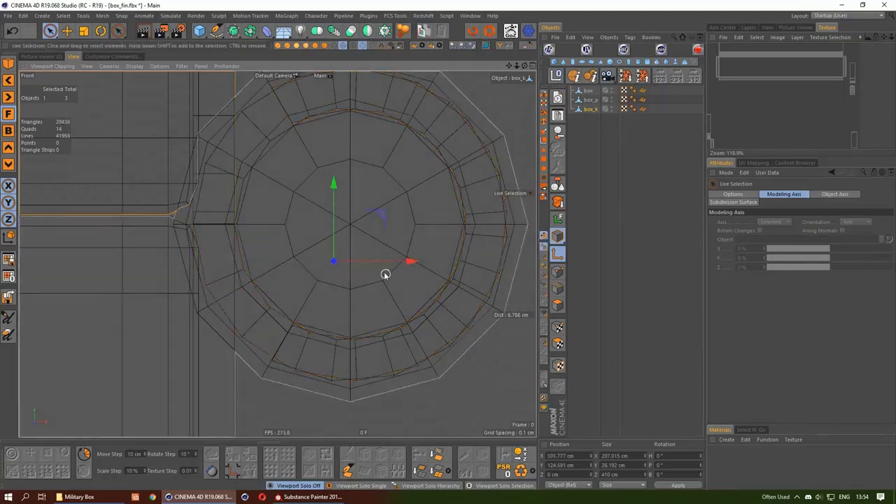
drag(369, 214, 399, 182)
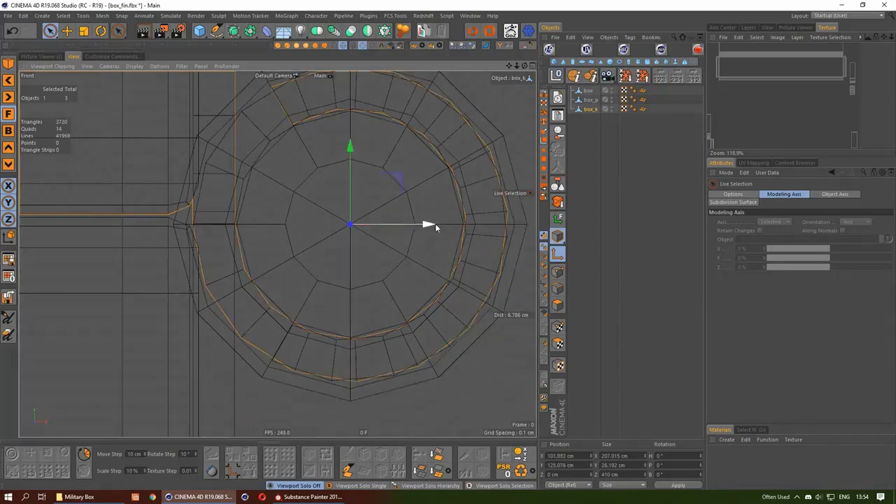
click(558, 255)
Step: Return to an enlarged perspective view of the box
key(F3)
key(F5)
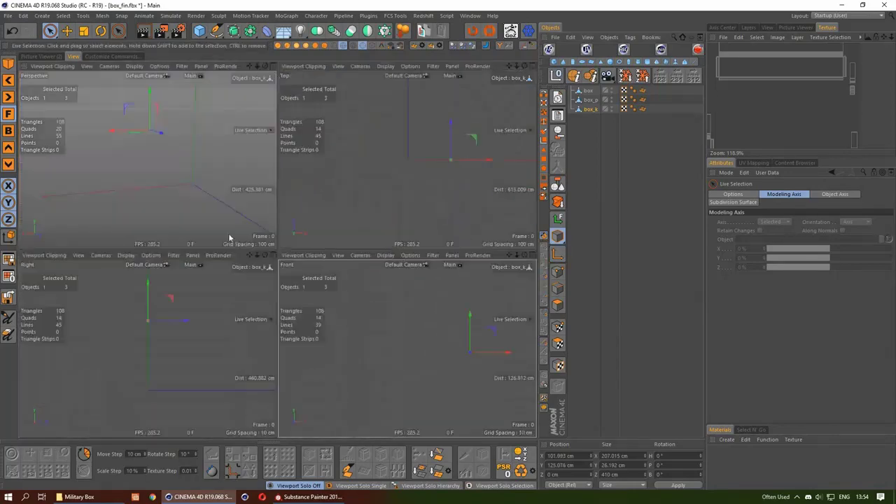
middle_click(169, 211)
scroll(169, 212, down, 4)
scroll(310, 244, down, 1)
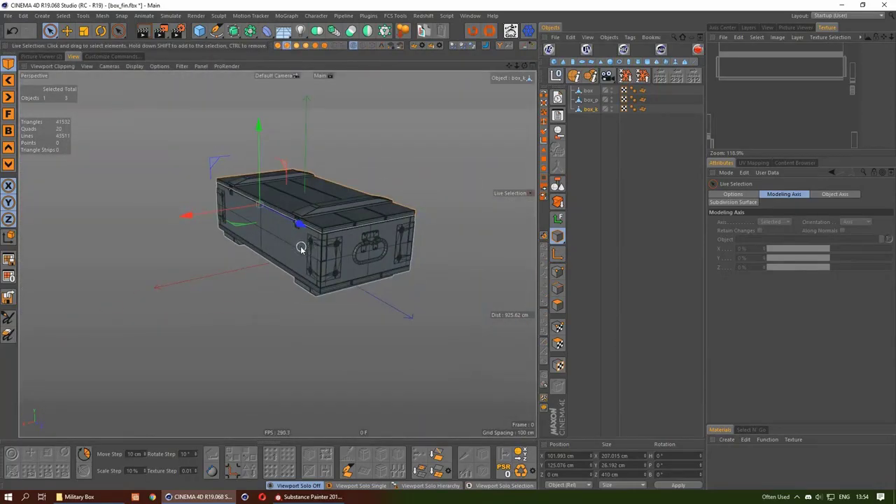
Step: Swing the lid open to test its new pivot, then orbit toward the latch
key(r)
scroll(256, 208, up, 1)
drag(256, 210, 189, 240)
mouse_move(189, 239)
alt+mouse_down()
mouse_move(168, 232)
mouse_move(454, 204)
mouse_move(236, 224)
mouse_move(366, 228)
alt+mouse_up()
scroll(366, 228, up, 2)
scroll(248, 242, up, 3)
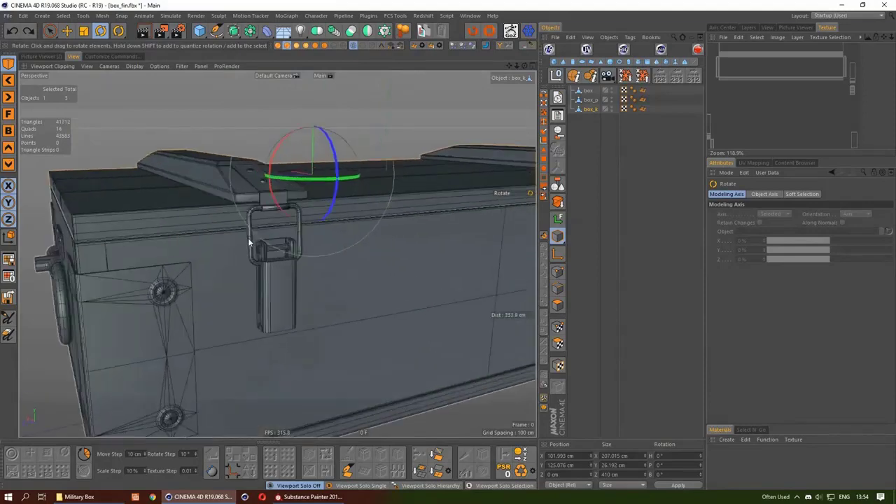
mouse_move(248, 242)
alt+mouse_down()
mouse_move(300, 244)
mouse_move(294, 238)
mouse_move(348, 218)
alt+mouse_up()
Step: Select the latch box_p and show it in an enlarged Front view
click(269, 224)
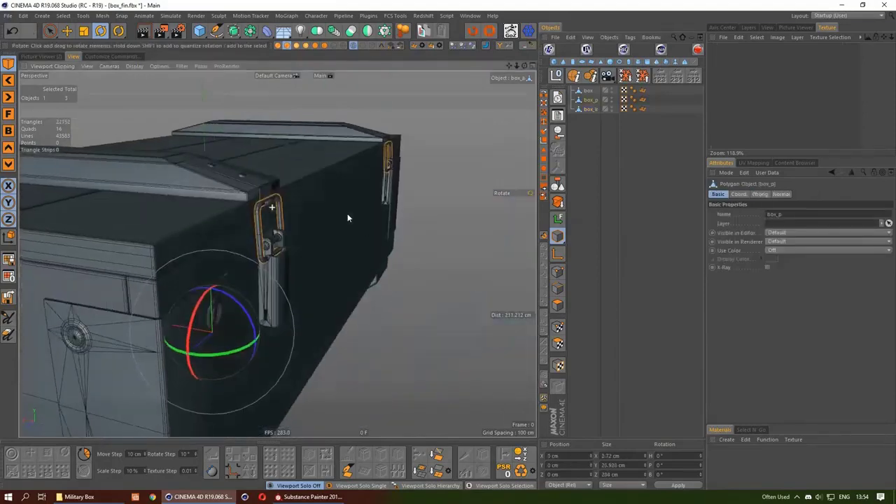
key(F5)
key(F3)
key(F5)
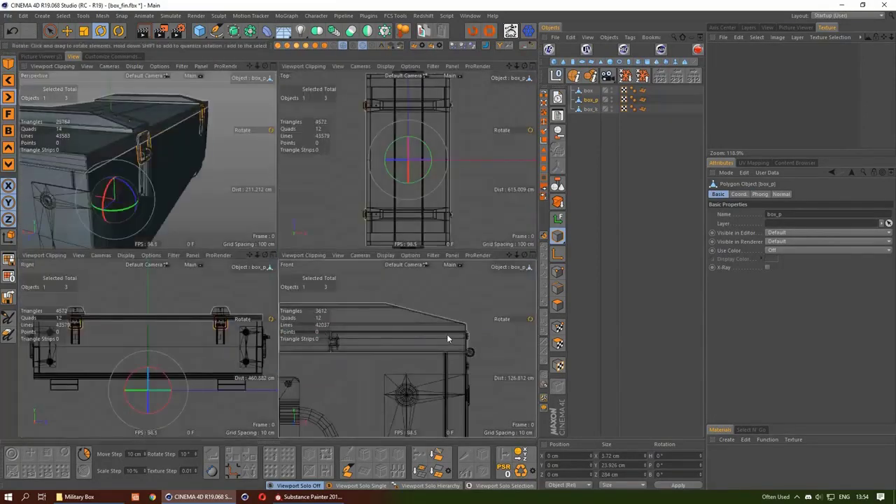
key(F4)
key(9)
scroll(387, 297, up, 2)
scroll(310, 310, up, 3)
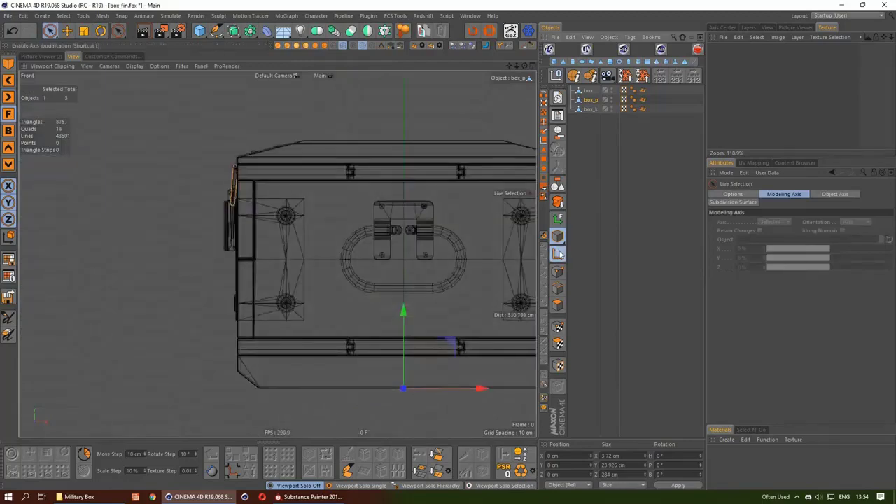
Step: Place box_p's pivot at its hinge centre, X -102.871 cm, Y 111.303 cm
click(558, 254)
drag(404, 387, 239, 172)
scroll(314, 136, up, 5)
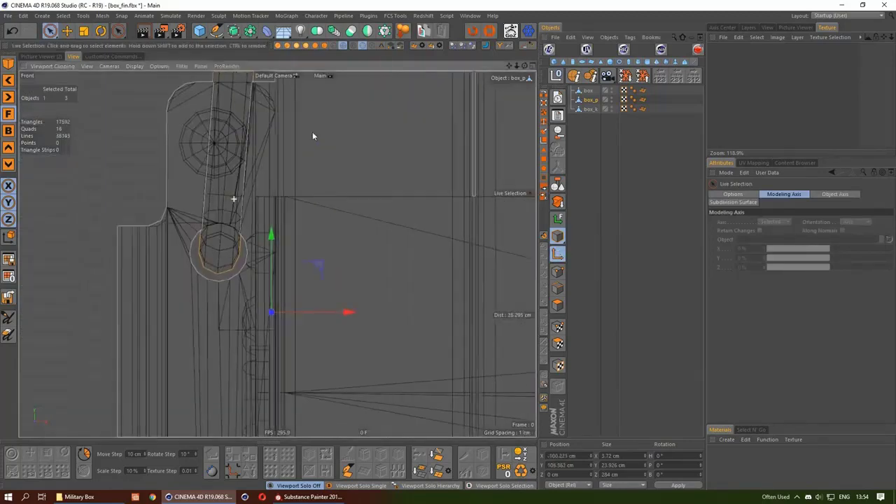
drag(318, 263, 247, 218)
scroll(255, 190, up, 5)
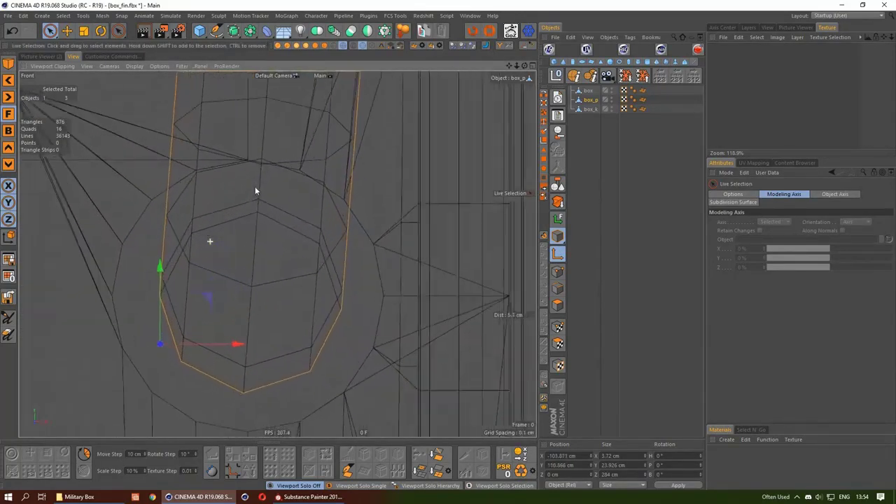
middle_drag(255, 191, 240, 235)
drag(219, 253, 209, 208)
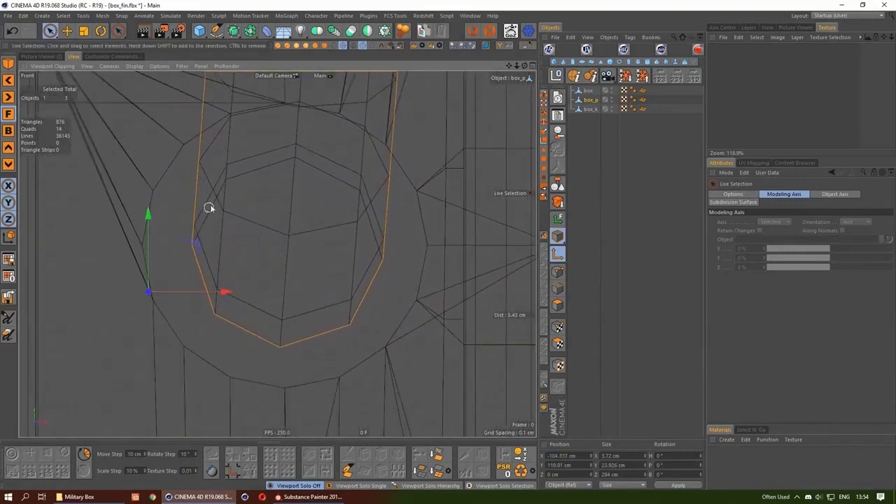
drag(191, 244, 334, 207)
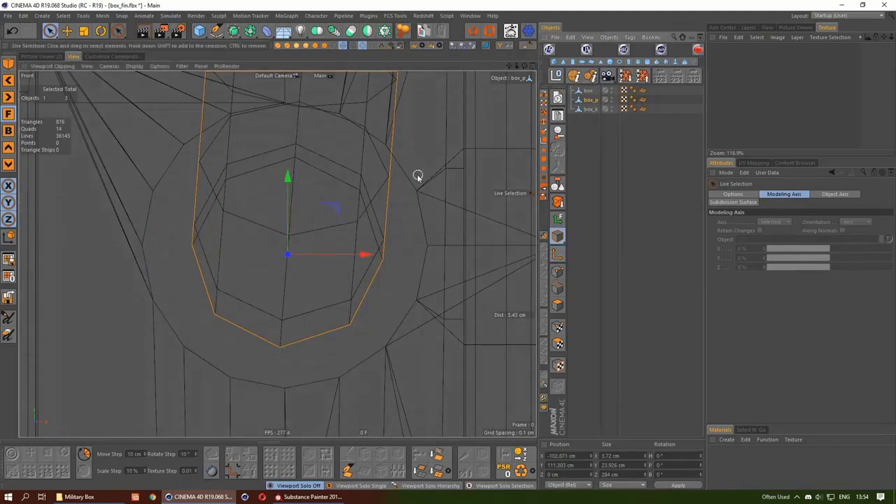
Step: Rotate the latch down to B -163.149° and check it in perspective
key(r)
drag(369, 100, 387, 105)
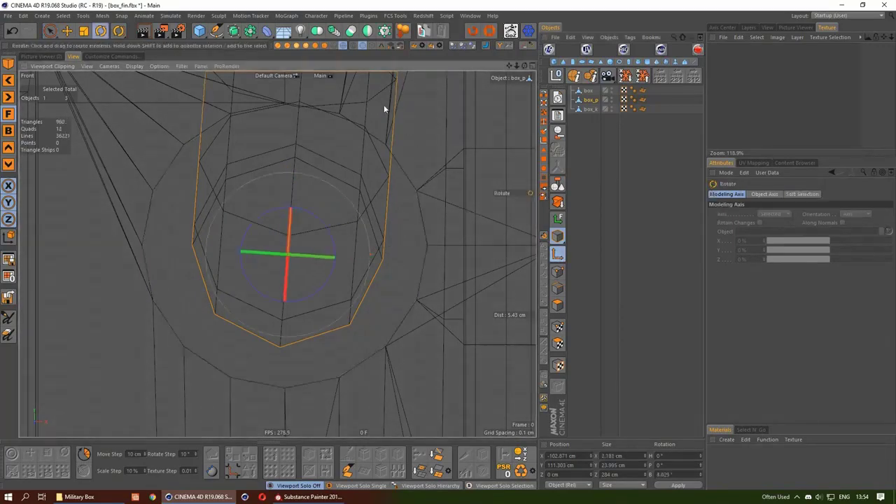
scroll(387, 103, down, 2)
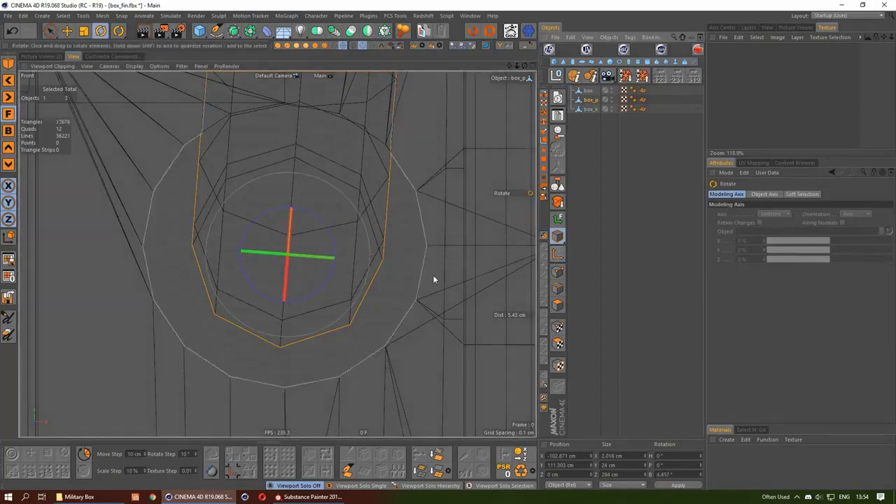
scroll(433, 275, down, 5)
drag(199, 305, 417, 297)
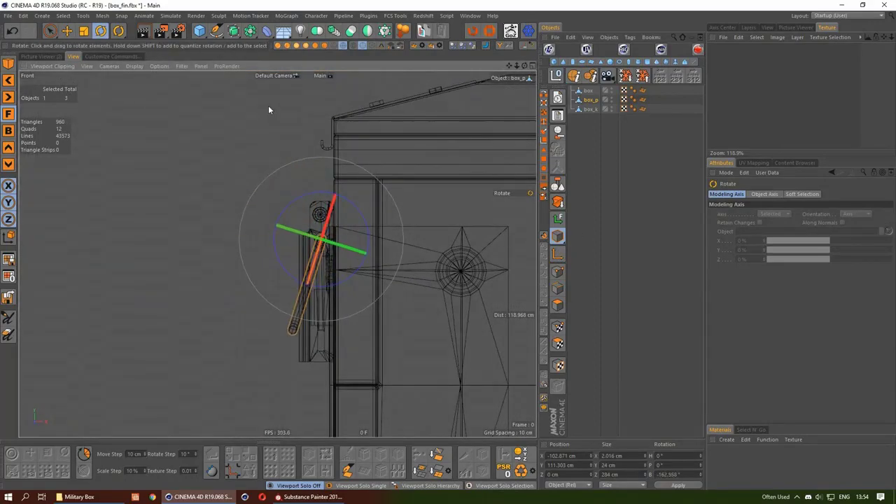
key(F1)
mouse_move(165, 155)
alt+mouse_down()
mouse_move(227, 259)
mouse_move(211, 322)
mouse_move(379, 235)
alt+mouse_up()
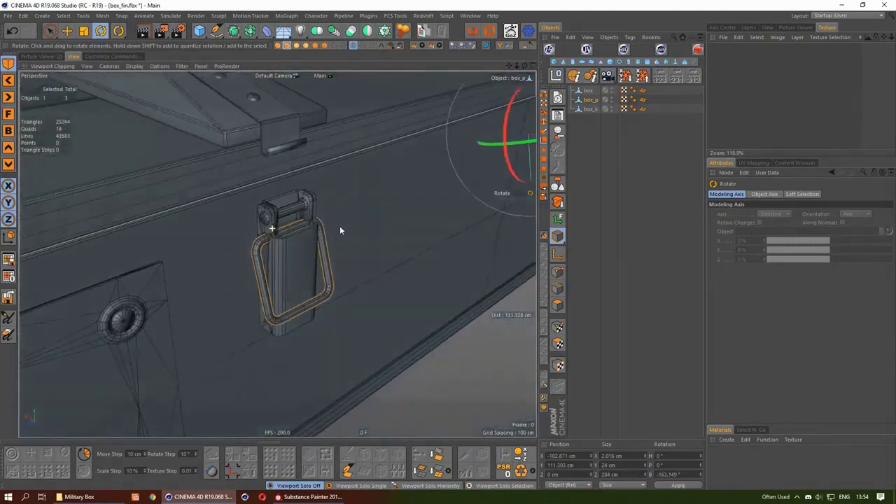
Step: Frame the chest and swing the lid box_k open
click(592, 110)
key(o)
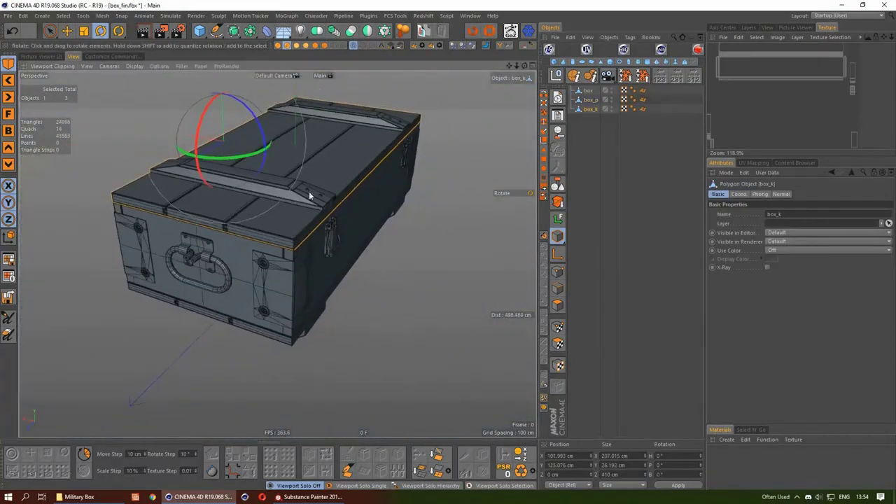
mouse_move(264, 133)
mouse_down()
mouse_move(137, 181)
mouse_move(430, 308)
mouse_up()
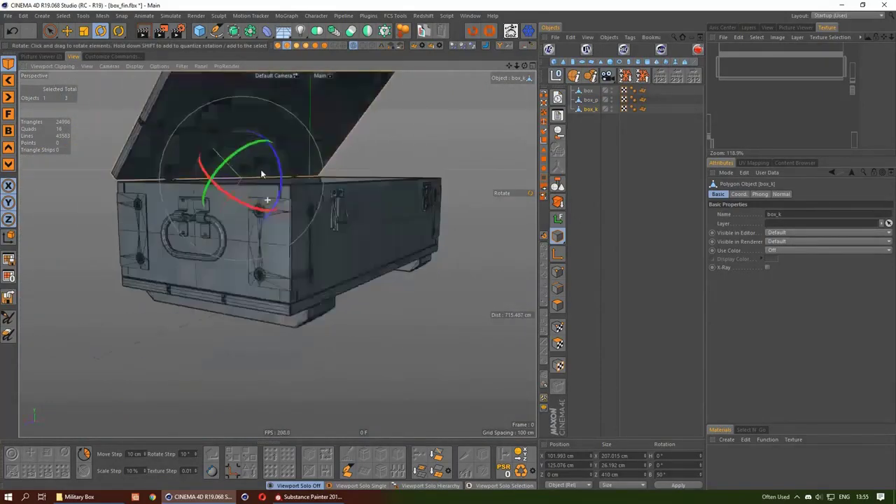
click(588, 215)
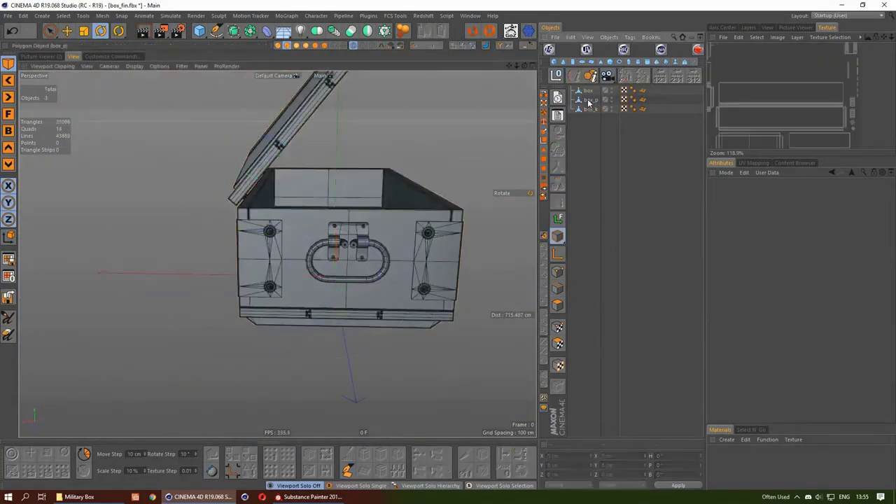
click(588, 93)
Step: Select the latch and parent box, undoing an accidental box move while orbiting frontward
click(592, 99)
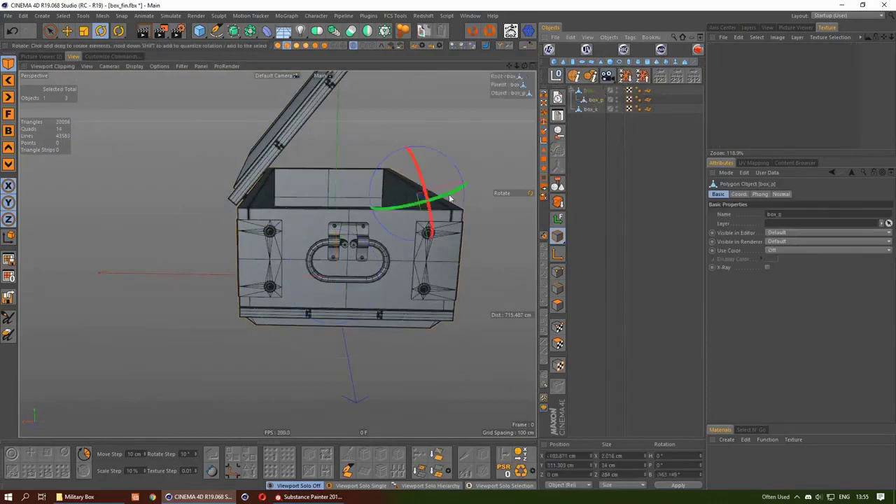
click(589, 91)
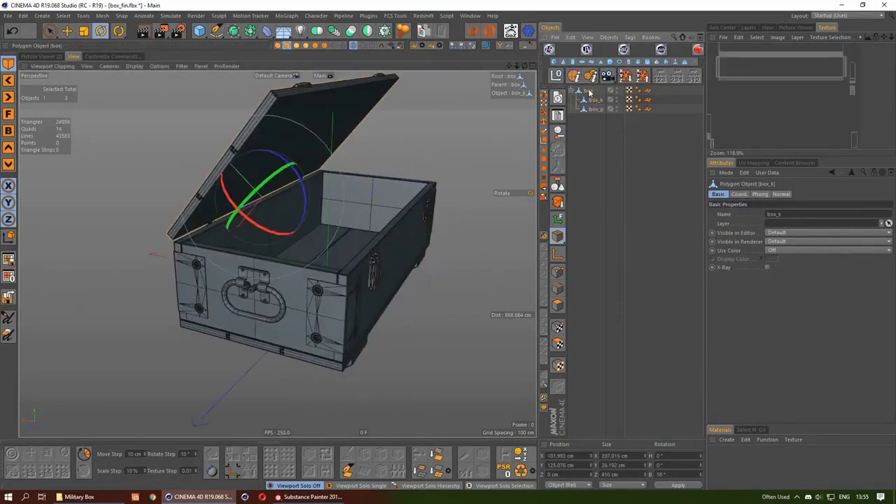
alt+drag(392, 231, 304, 238)
key(space)
key(ctrl+z)
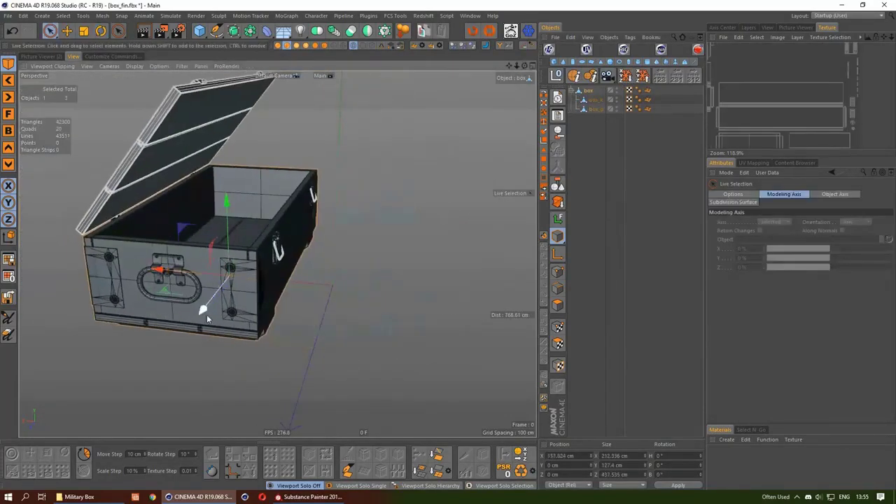
alt+drag(207, 314, 266, 308)
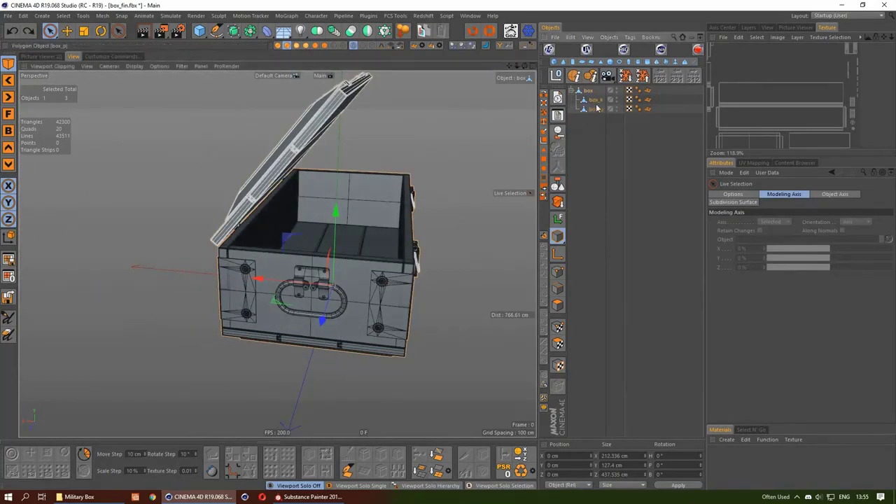
Step: Rotate box_k until the lid lies closed flat on the box
click(594, 100)
key(r)
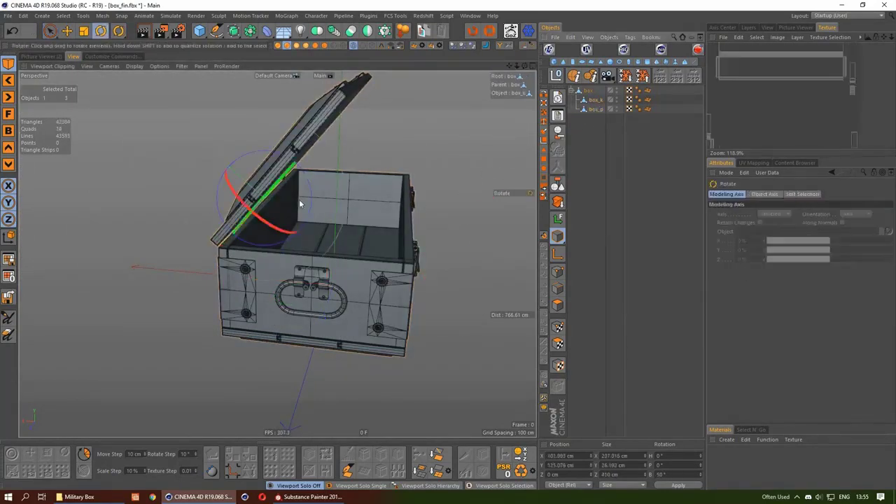
click(318, 196)
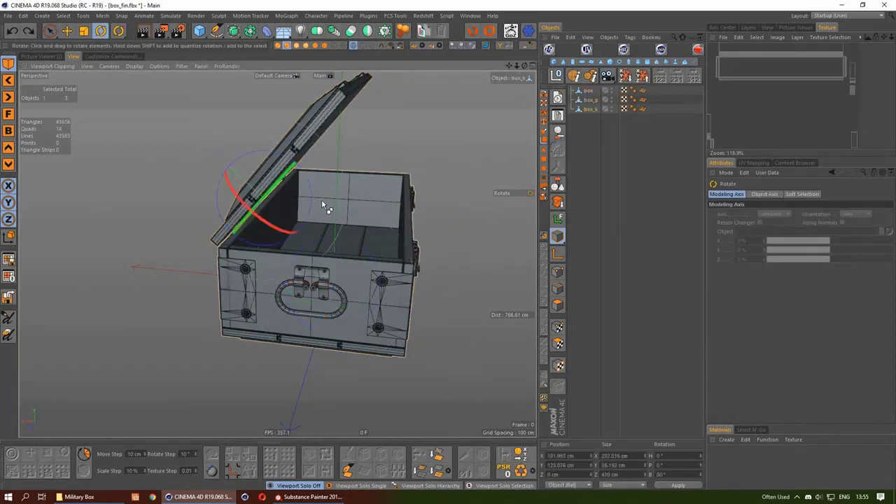
mouse_move(321, 198)
mouse_down()
mouse_move(282, 219)
mouse_move(350, 208)
mouse_up()
scroll(283, 223, up, 5)
key(space)
Step: Test swinging the lid box_k open about 30°, then undo it
scroll(367, 235, down, 5)
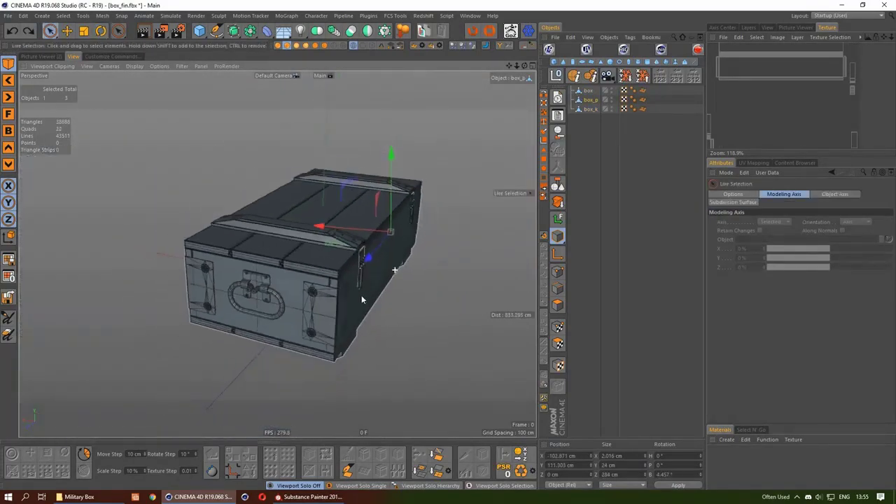
alt+drag(362, 294, 290, 241)
scroll(290, 240, up, 4)
click(324, 170)
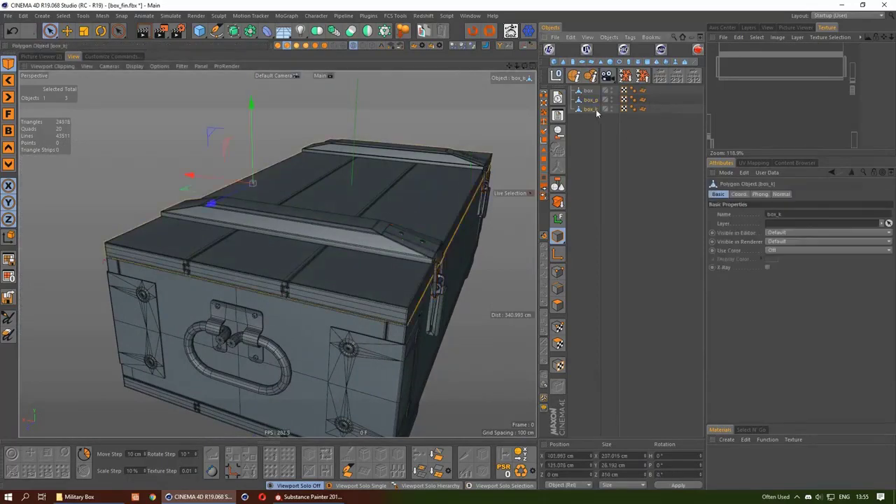
key(r)
mouse_move(294, 169)
mouse_down()
mouse_move(360, 199)
mouse_move(390, 236)
mouse_up()
scroll(344, 168, down, 3)
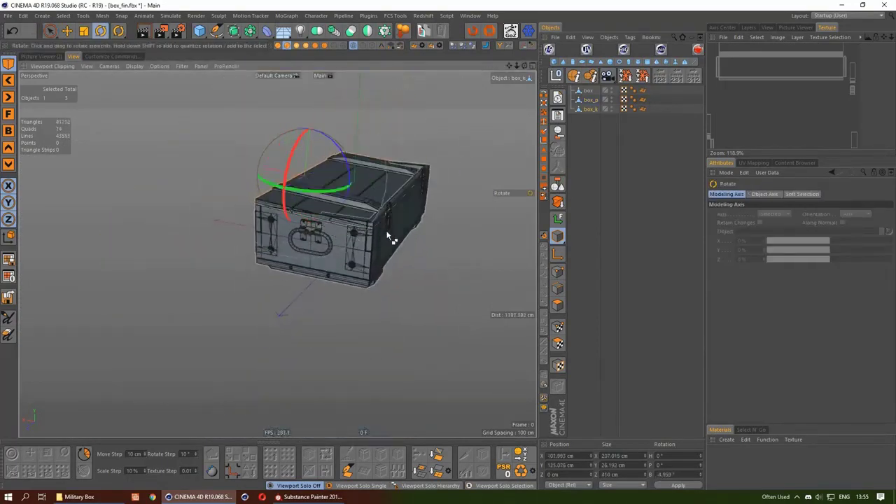
key(ctrl+z)
key(space)
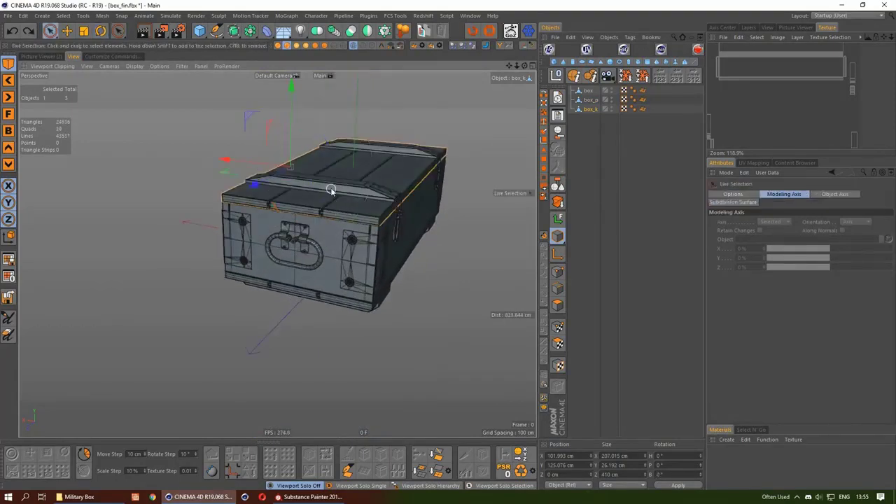
Step: Set the lid's Rotation B back to 0° so it sits closed
mouse_move(331, 190)
alt+mouse_down()
mouse_move(306, 254)
mouse_move(362, 290)
alt+mouse_up()
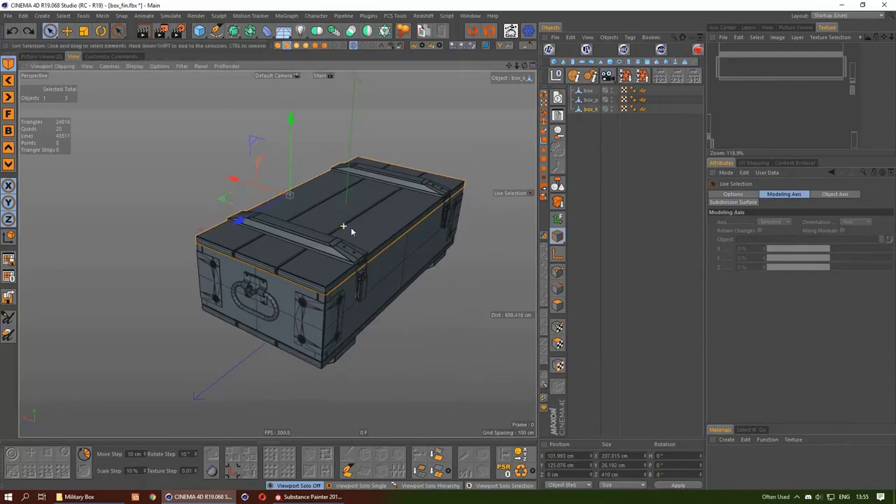
mouse_move(351, 227)
alt+mouse_down()
mouse_move(304, 177)
mouse_move(301, 126)
alt+mouse_up()
key(t)
key(r)
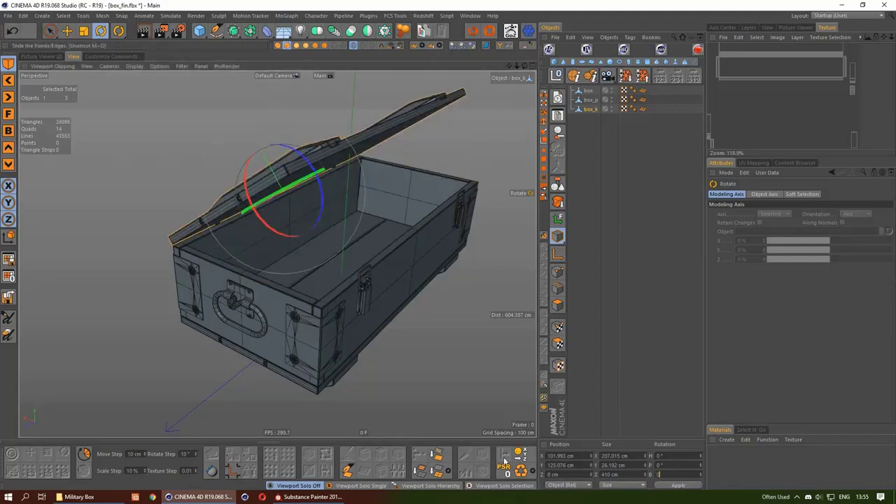
key(Return)
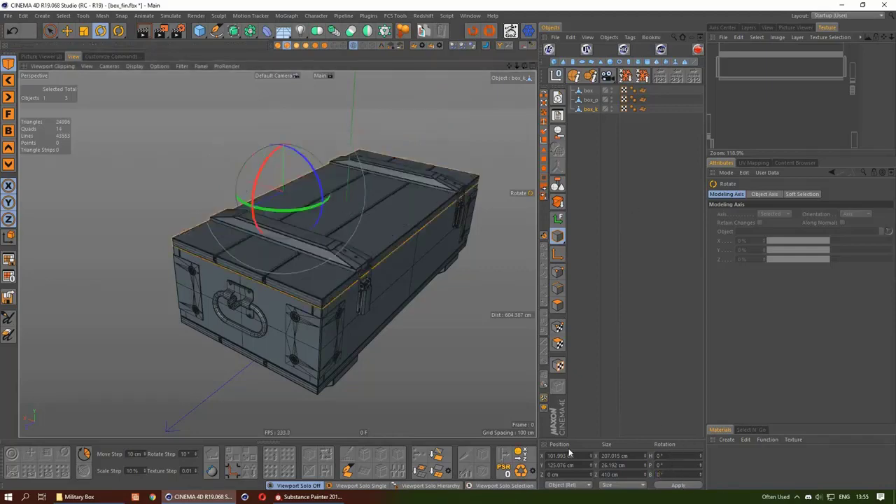
scroll(402, 240, up, 3)
scroll(278, 254, up, 3)
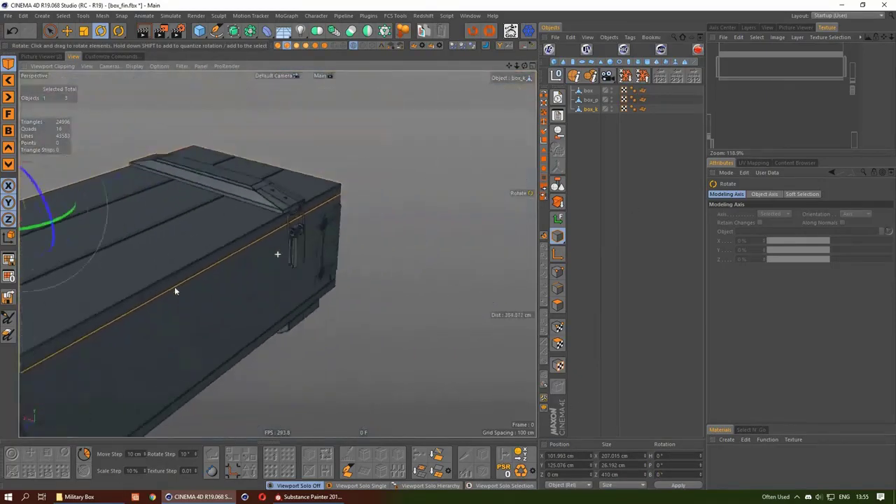
scroll(294, 267, up, 5)
Step: Reapply box_p's coordinates so the latch rests at Y 111.303 cm
click(295, 269)
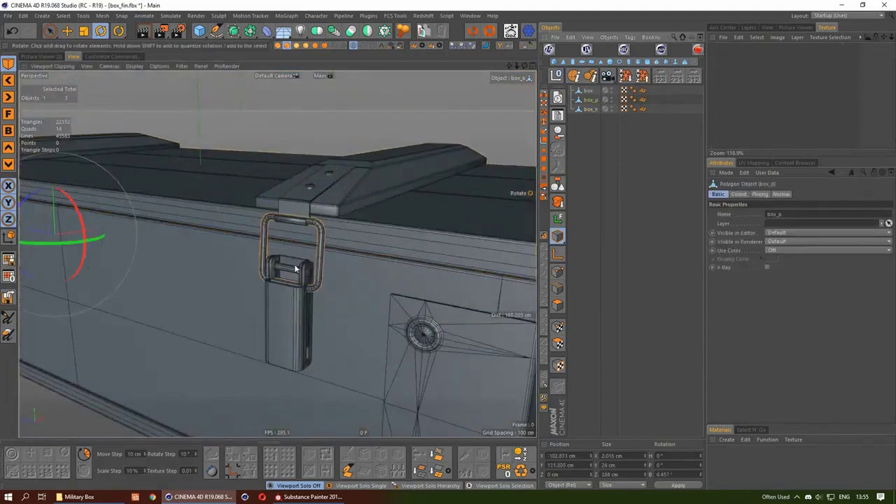
scroll(296, 269, down, 3)
alt+drag(204, 274, 464, 320)
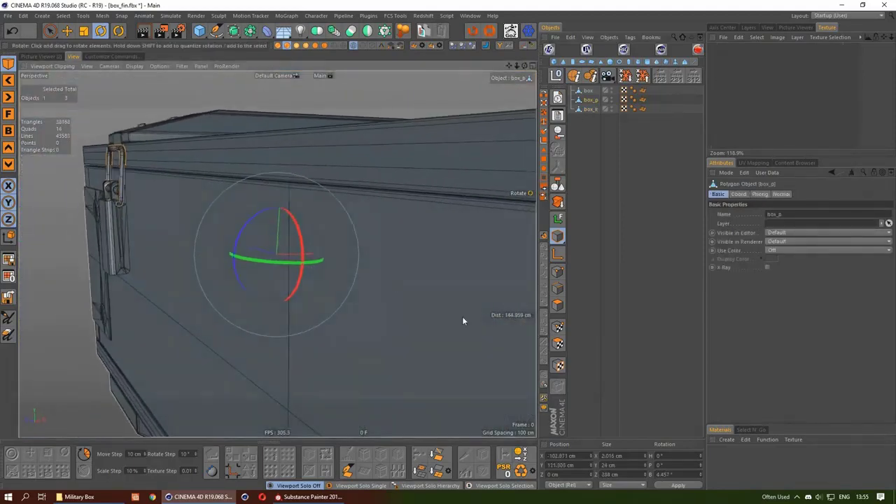
click(683, 486)
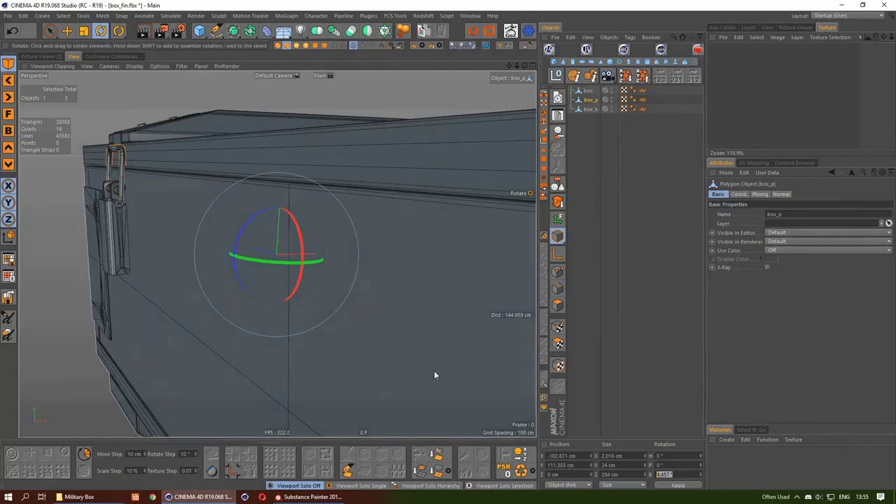
scroll(435, 370, down, 4)
mouse_move(307, 267)
alt+mouse_down()
mouse_move(314, 248)
mouse_move(426, 285)
alt+mouse_up()
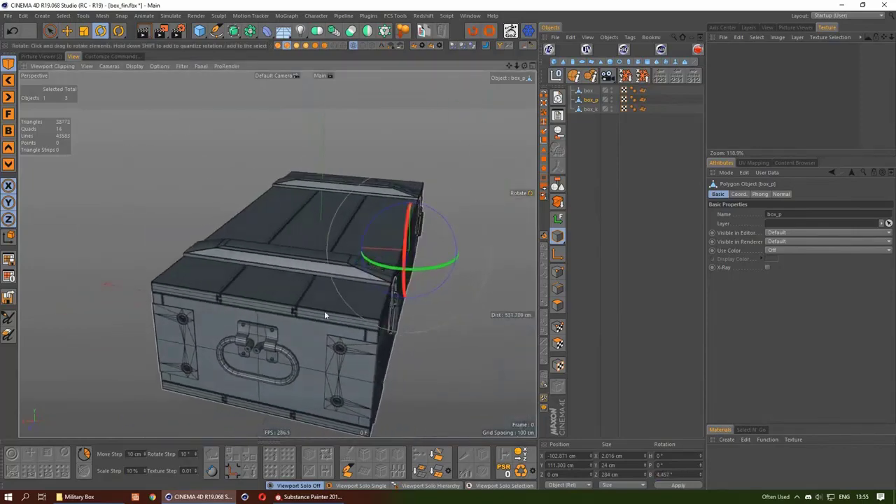
click(446, 313)
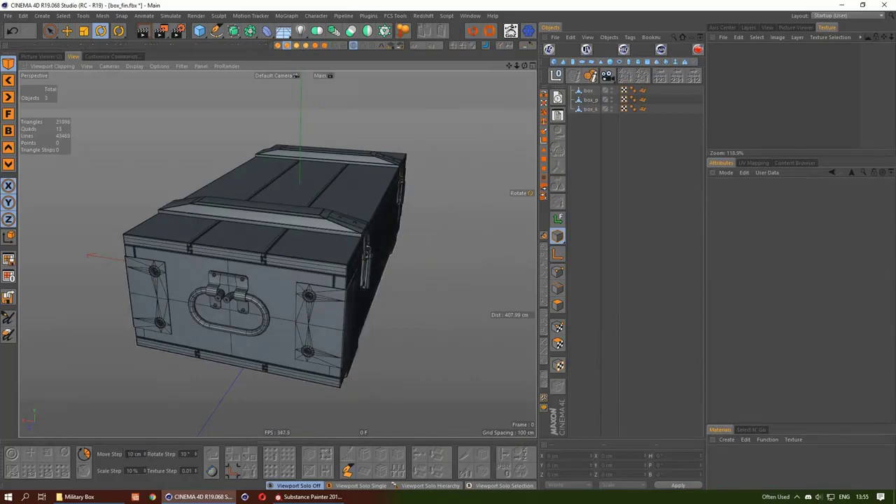
Step: Group the latch box_p and lid box_k under a new box object with Alt+G
mouse_move(378, 300)
alt+mouse_down()
mouse_move(365, 262)
mouse_move(352, 286)
alt+mouse_up()
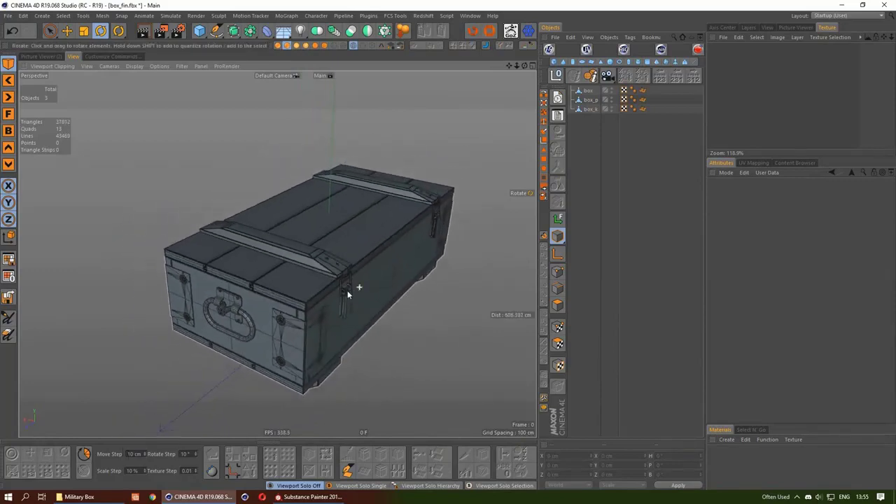
click(588, 100)
click(580, 134)
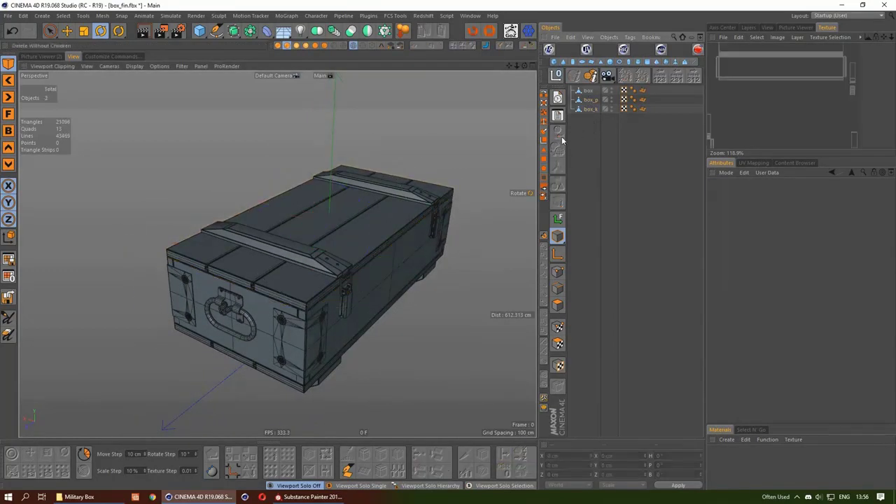
click(588, 99)
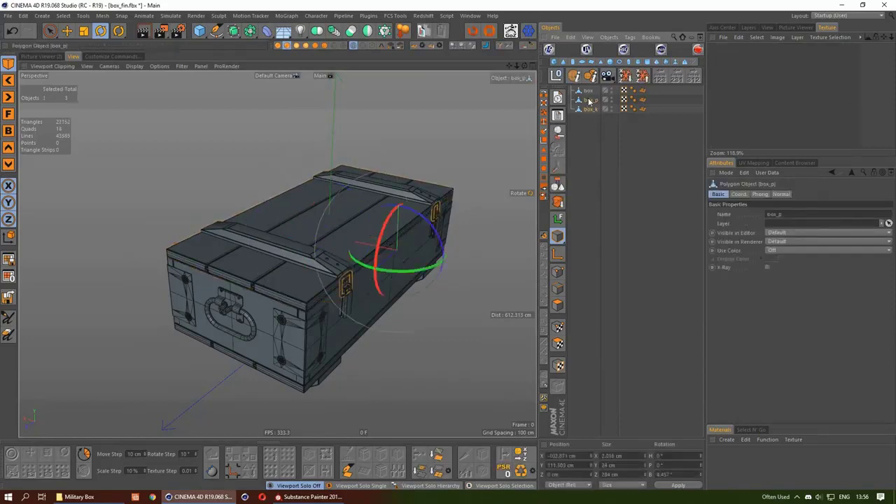
drag(591, 144, 590, 95)
key(alt+g)
Step: Tear off the Character menu as a floating palette
click(588, 161)
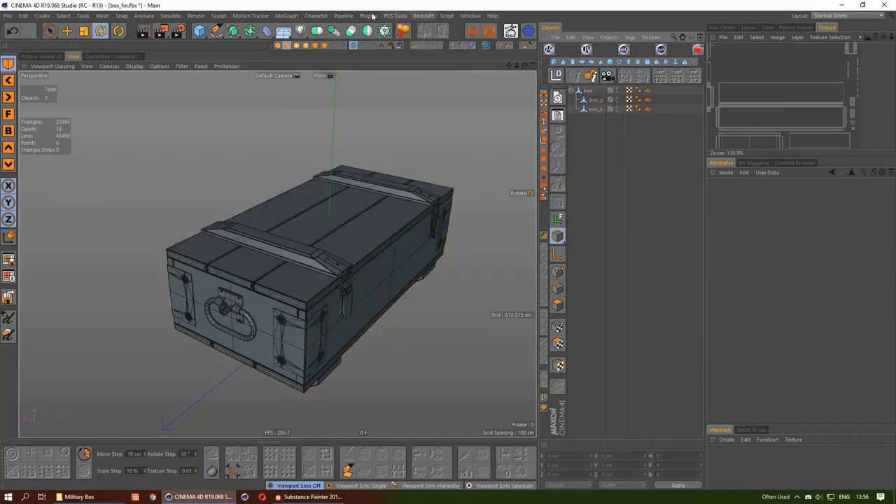
click(317, 15)
drag(317, 25, 465, 122)
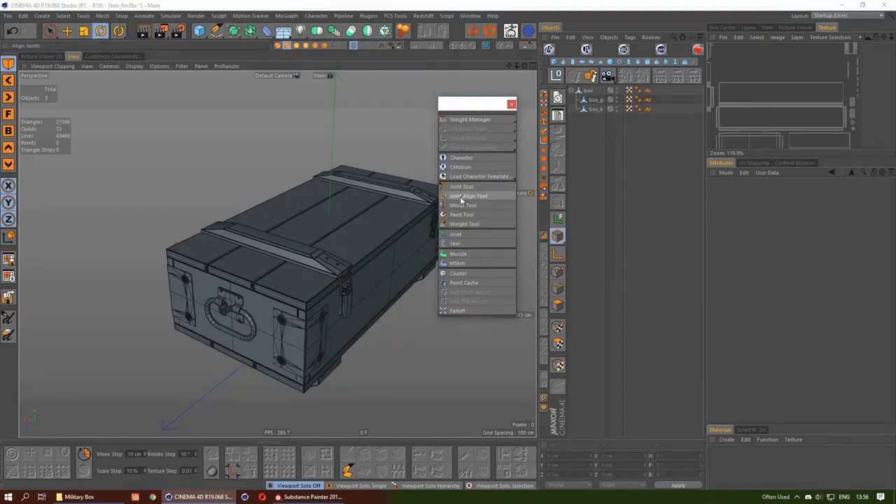
Step: Add a joint and merge box, box_p and box_k with Connect Objects + Delete
click(467, 237)
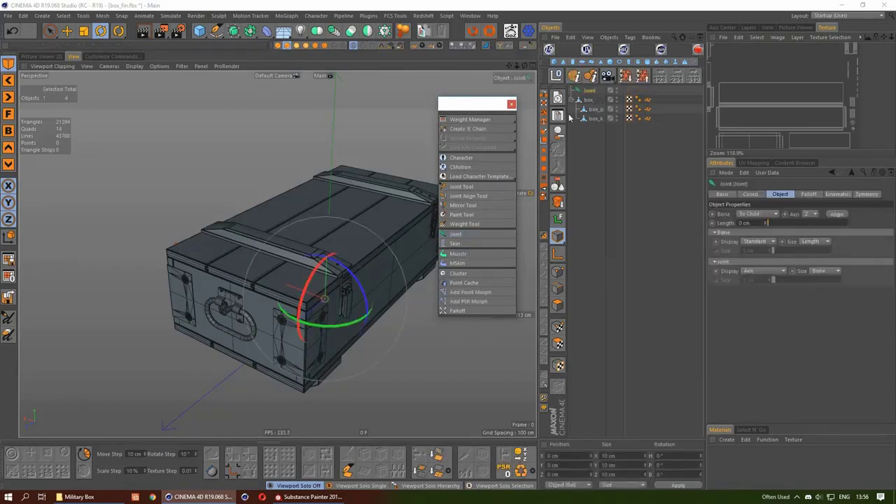
click(588, 101)
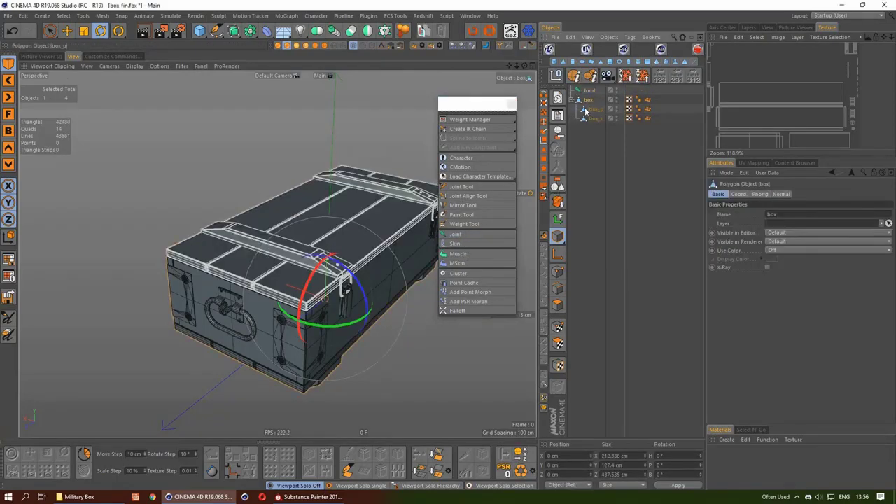
shift+click(585, 116)
click(562, 185)
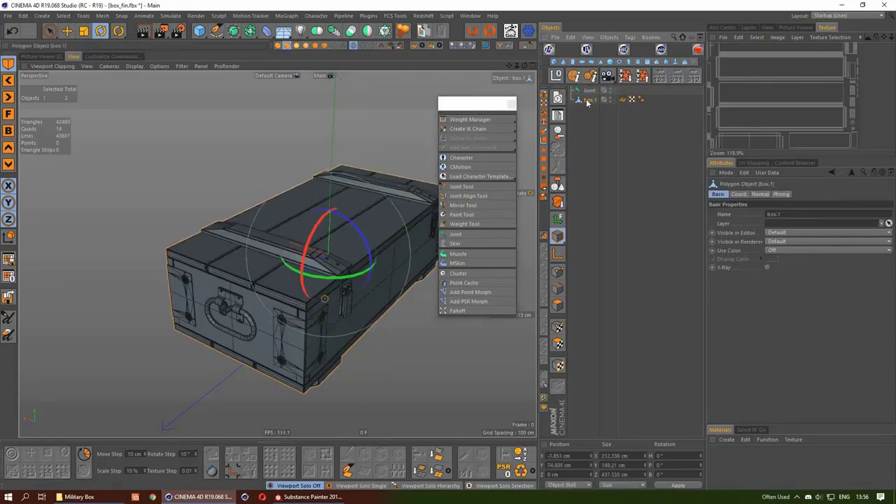
Step: Rename the first joint Root and add a second joint
double_click(587, 101)
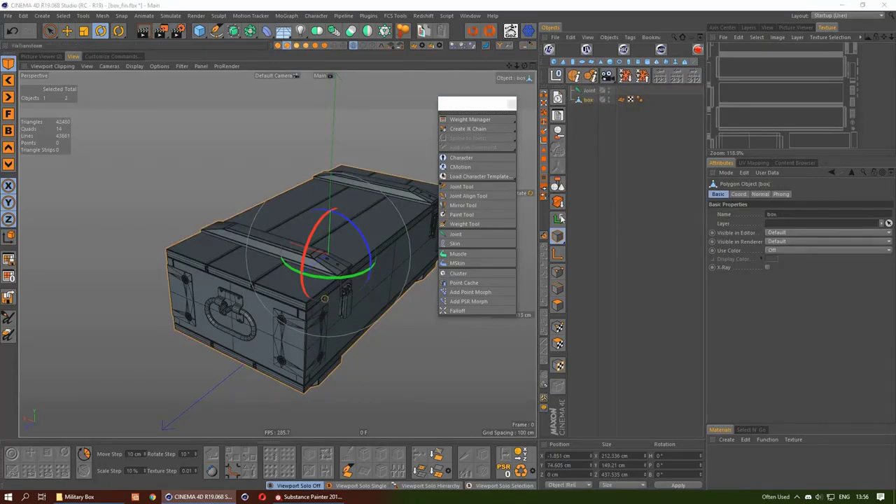
alt+drag(308, 231, 283, 262)
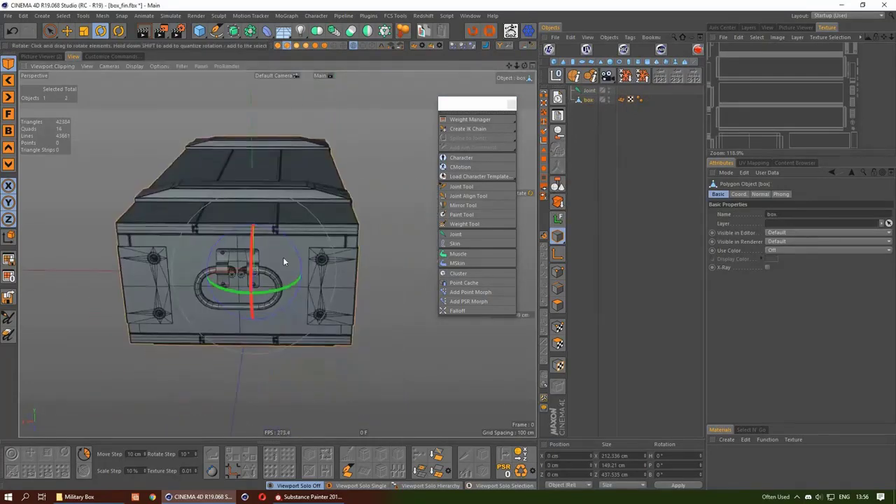
click(589, 90)
mouse_move(315, 238)
alt+mouse_down()
mouse_move(356, 161)
mouse_move(329, 175)
alt+mouse_up()
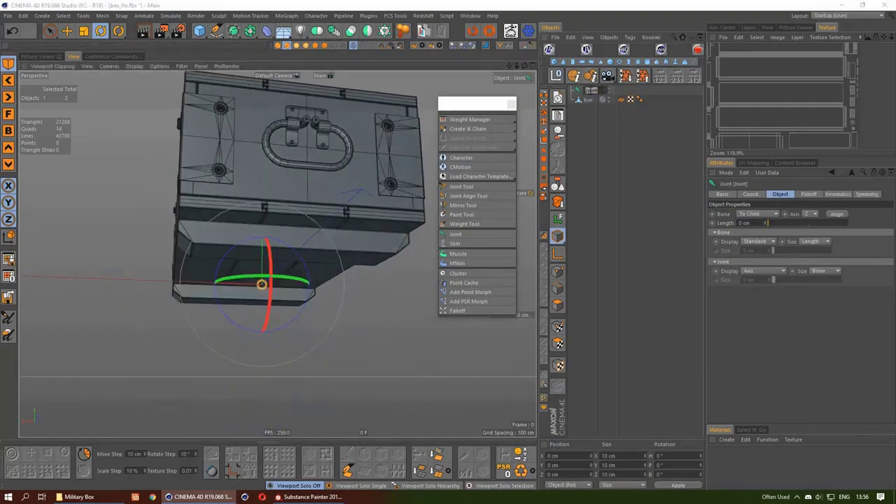
text(Root)
key(Return)
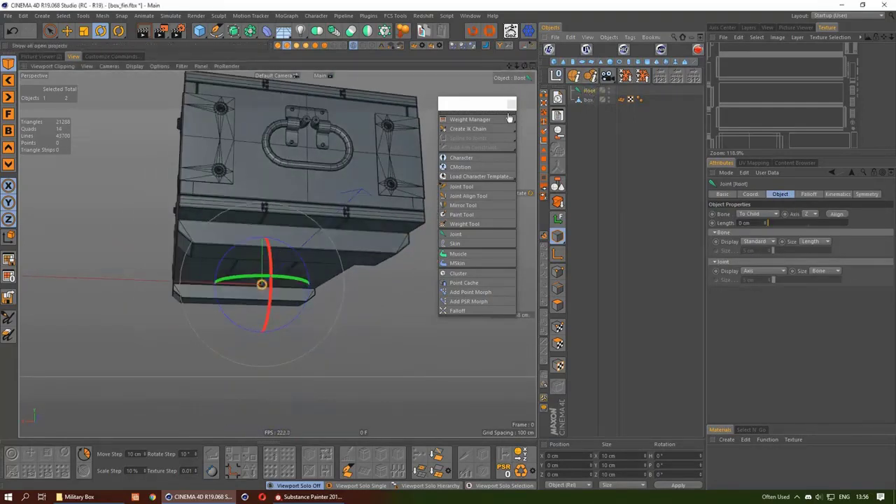
click(483, 234)
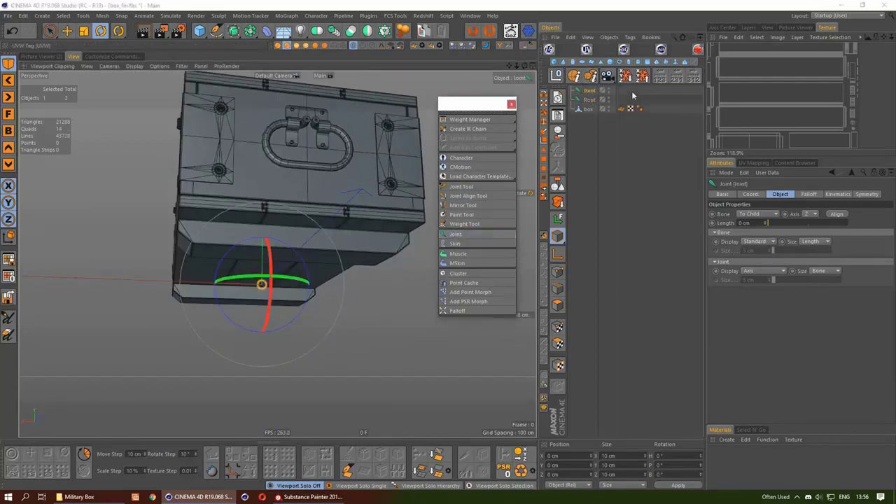
Step: Rename the second joint Roof
double_click(592, 91)
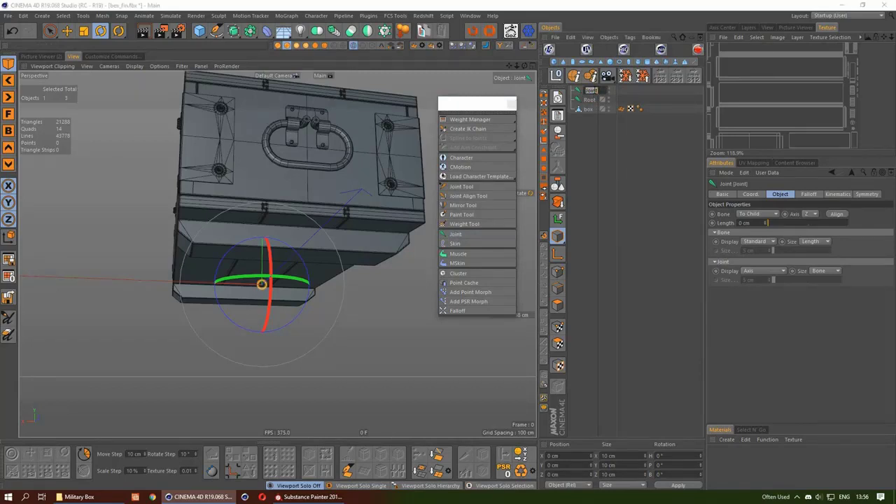
text(Root)
key(Return)
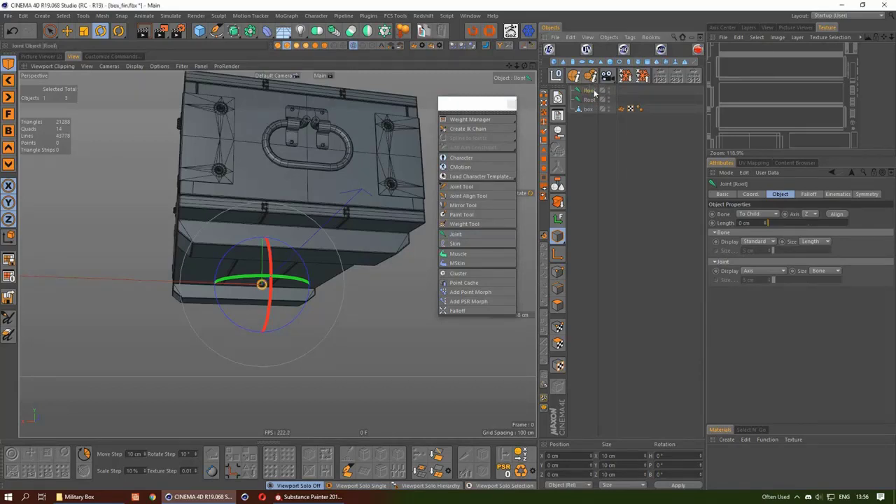
alt+drag(351, 168, 428, 141)
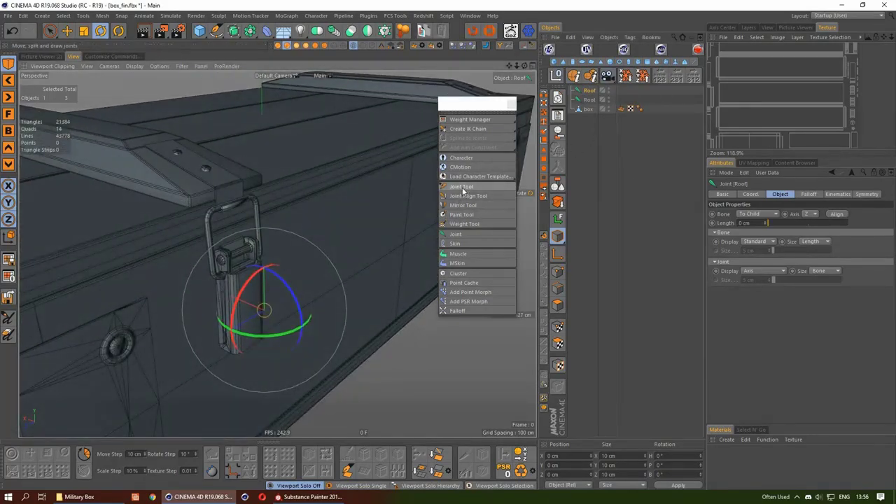
Step: Create a third joint and name it Rings
click(455, 235)
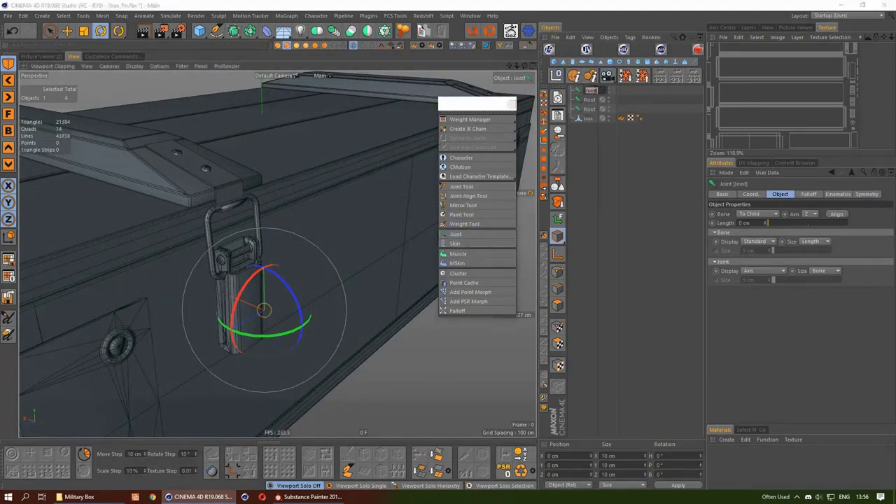
text(Rings)
key(Return)
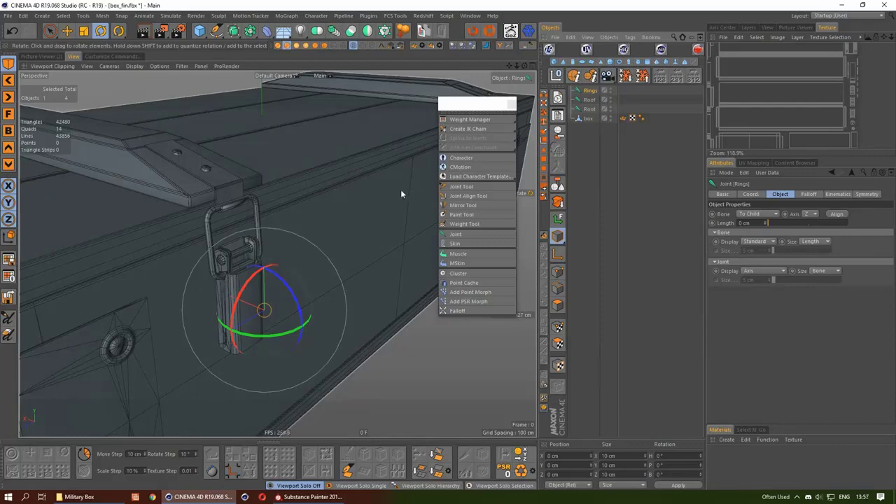
scroll(401, 190, down, 5)
Step: Maximize the Front view and frame the hinge ring at the box's end
key(9)
middle_click(216, 360)
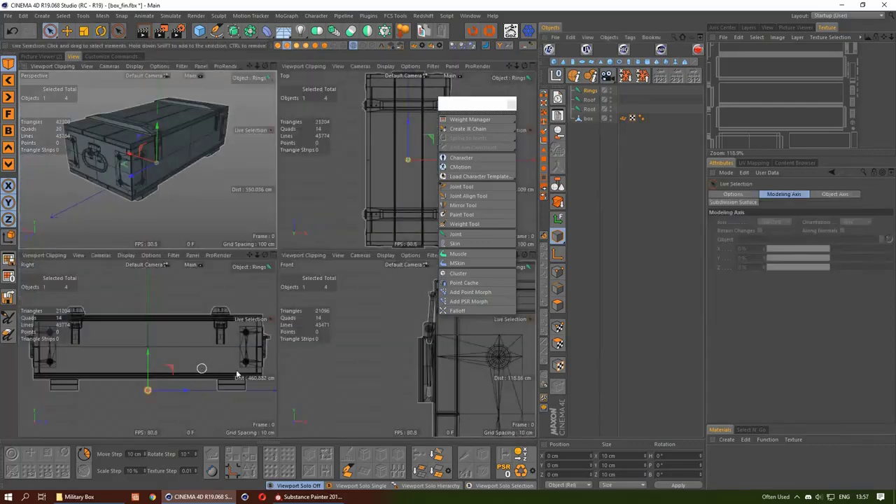
middle_click(367, 362)
scroll(290, 292, down, 5)
scroll(193, 302, down, 2)
scroll(193, 302, up, 5)
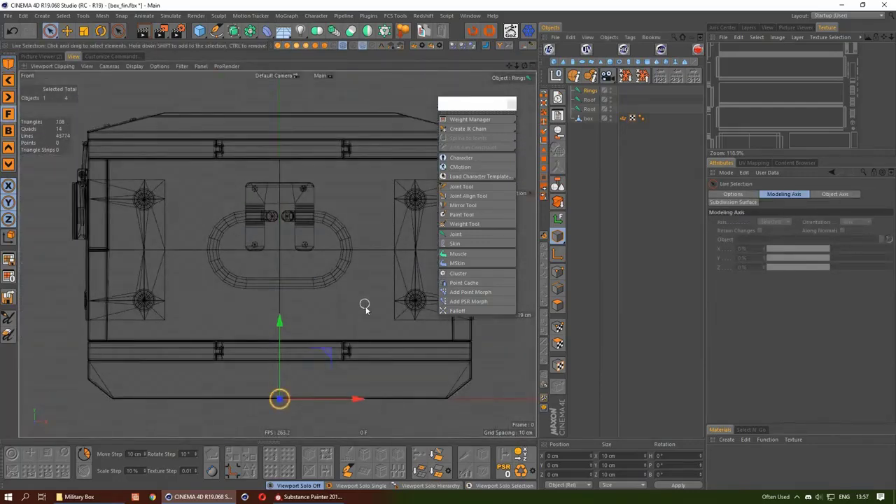
alt+middle_drag(306, 310, 352, 325)
alt+middle_drag(376, 376, 259, 250)
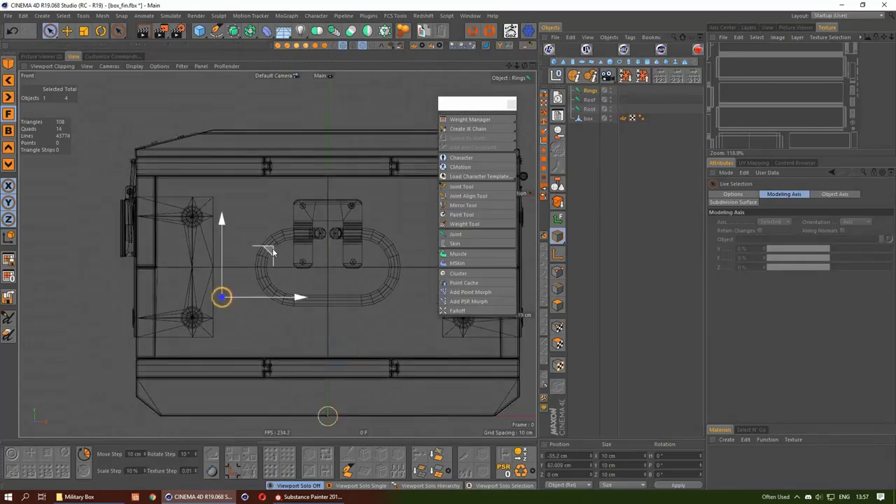
scroll(210, 255, down, 3)
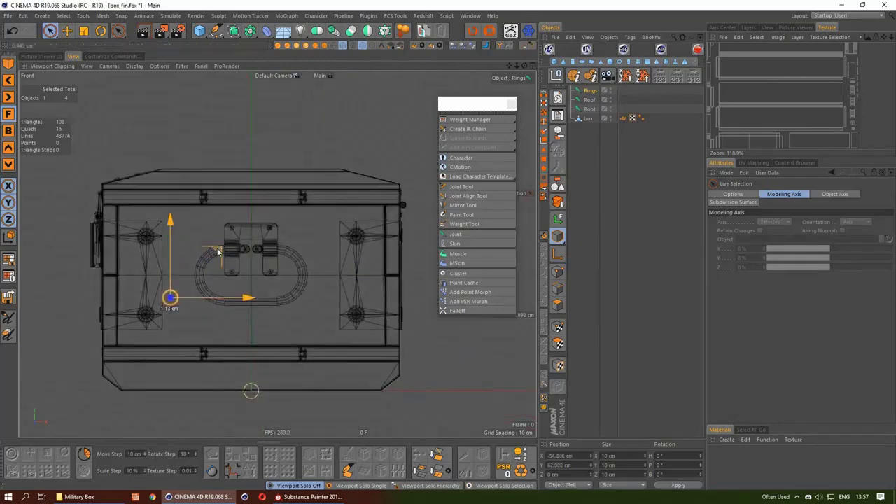
scroll(243, 269, up, 5)
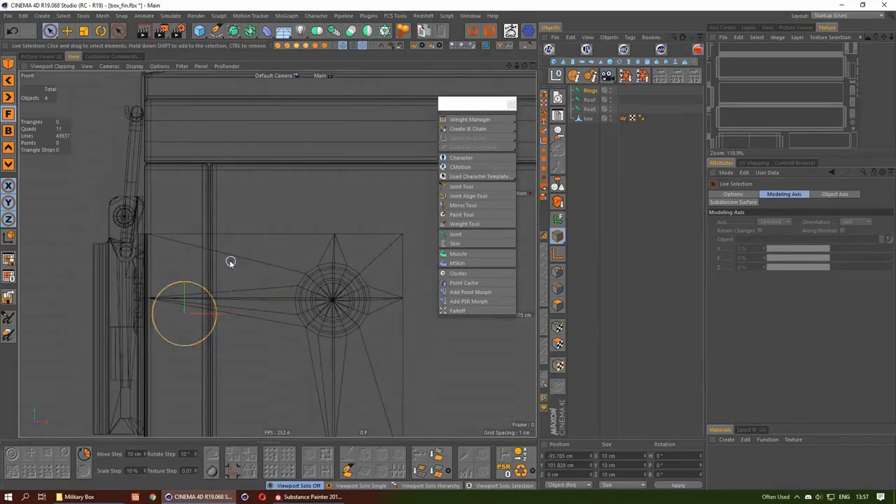
click(184, 213)
scroll(137, 238, up, 5)
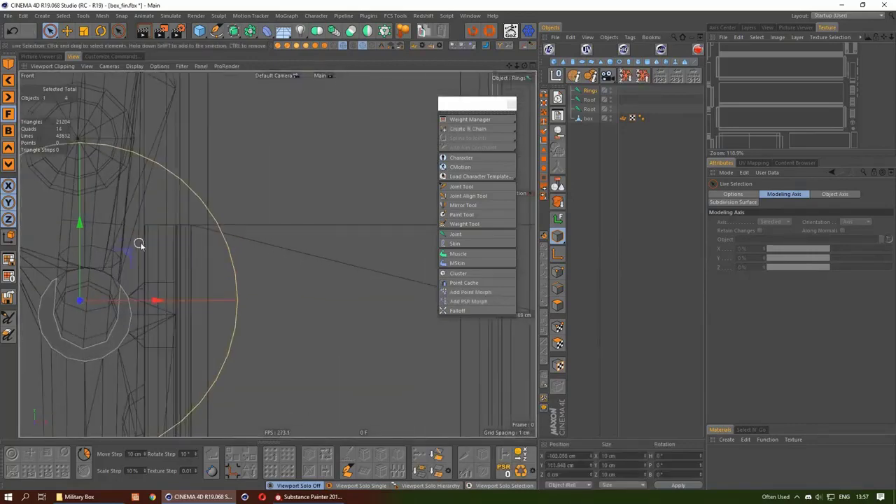
Step: Move the Rings joint onto the hinge ring centre at X -102.88 cm, Y 111.261 cm
click(96, 304)
key(o)
drag(342, 161, 351, 205)
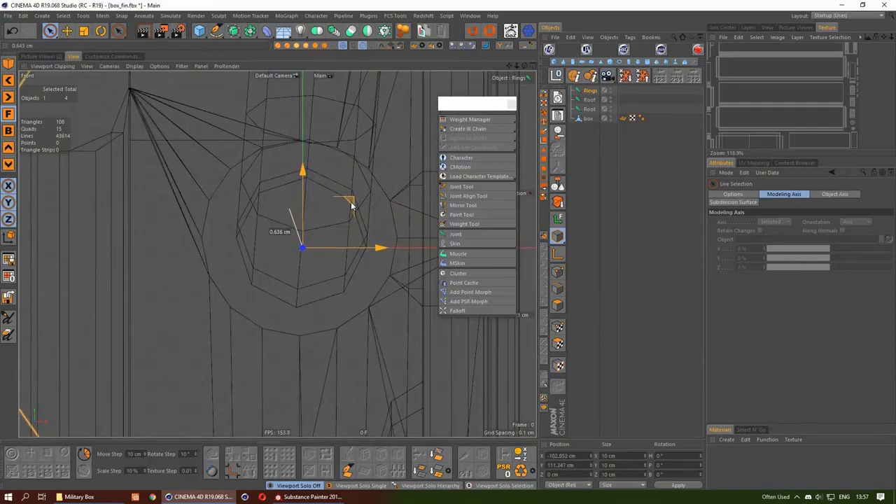
drag(352, 204, 344, 200)
key(ctrl+z)
Step: Tilt the Rings joint about 4.6° on B and return to the maximized Perspective view
key(e)
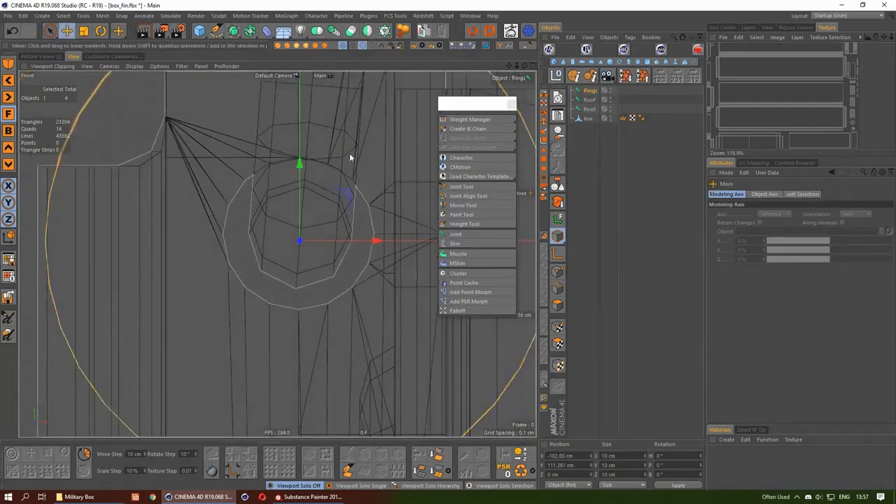
click(351, 158)
key(r)
drag(342, 115, 357, 112)
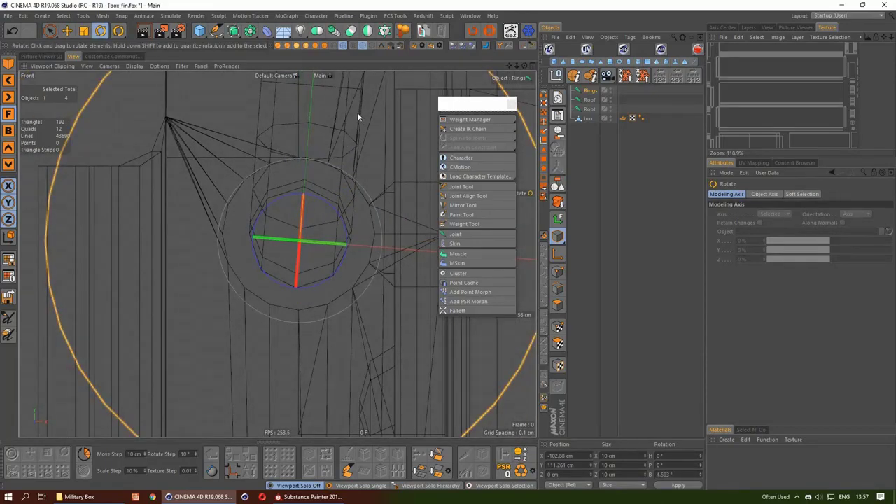
scroll(357, 113, down, 3)
key(9)
scroll(266, 184, up, 3)
middle_click(197, 294)
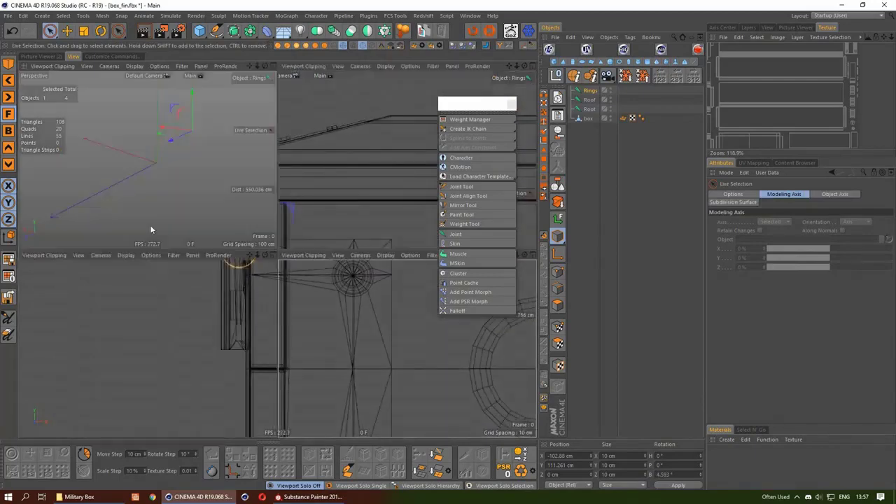
middle_click(151, 229)
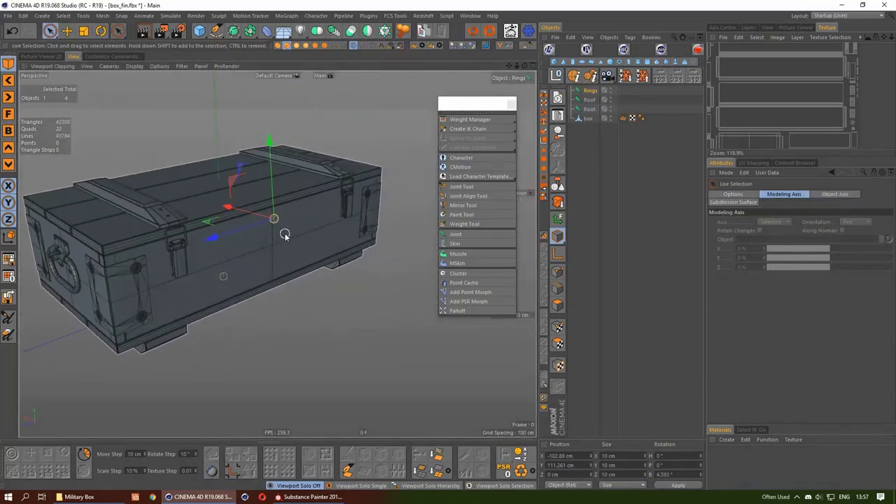
Step: Pick the Roof joint at the handle end and maximize the Front view
mouse_move(254, 210)
alt+mouse_down()
mouse_move(185, 245)
mouse_move(208, 229)
alt+mouse_up()
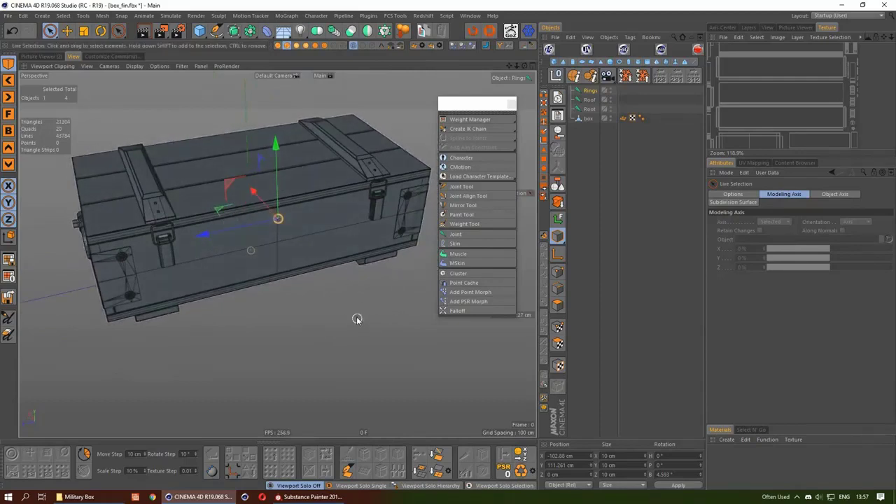
mouse_move(300, 264)
alt+mouse_down()
mouse_move(252, 250)
mouse_move(314, 230)
mouse_move(298, 194)
alt+mouse_up()
click(297, 194)
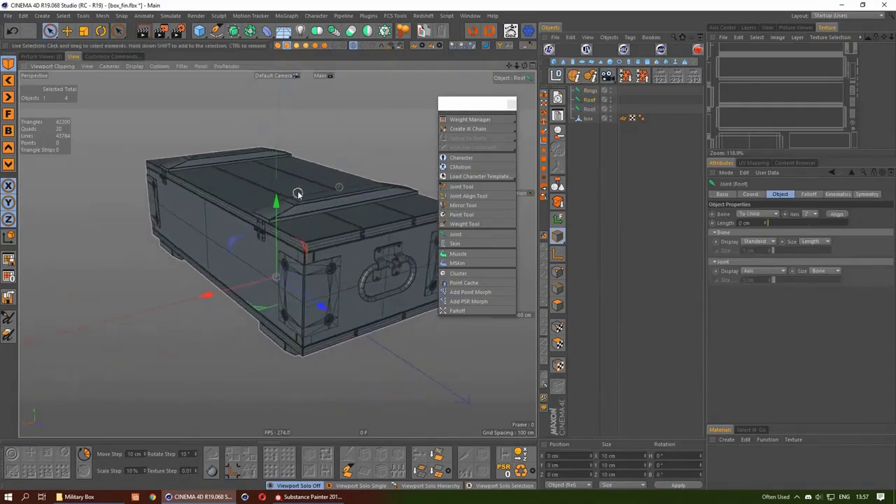
middle_click(254, 296)
middle_click(350, 362)
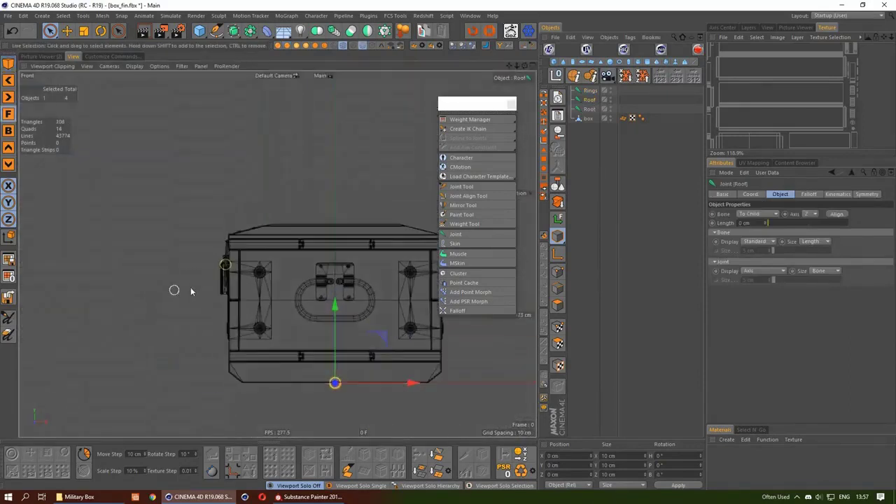
Step: Drag the Roof joint to the far hinge ring centre at X 101.993 cm, Y 125.076 cm
drag(374, 328, 399, 280)
alt+middle_drag(400, 280, 208, 312)
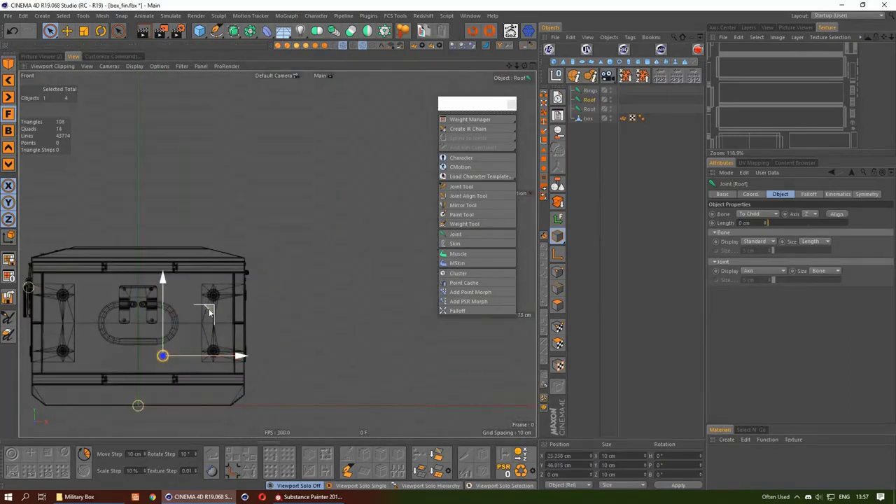
mouse_move(209, 312)
mouse_down()
mouse_move(380, 133)
mouse_move(302, 214)
mouse_move(342, 213)
mouse_up()
scroll(301, 210, up, 5)
scroll(301, 217, up, 5)
scroll(285, 256, down, 5)
middle_click(128, 184)
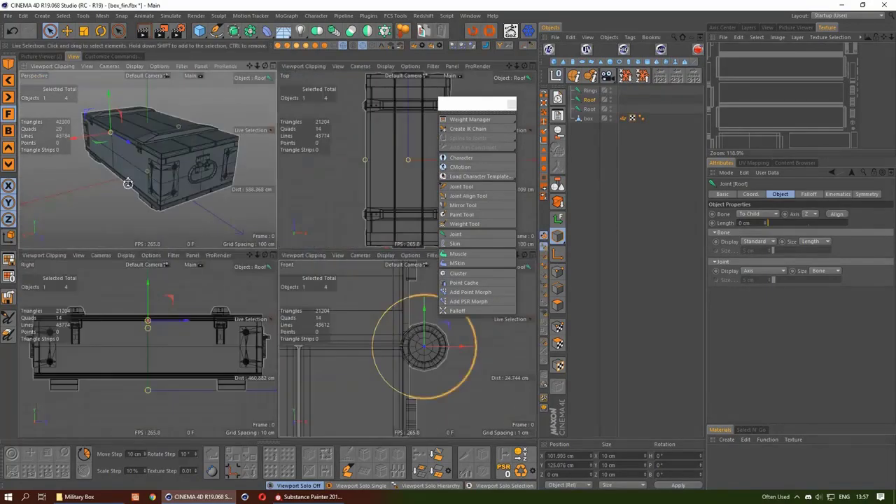
middle_click(128, 184)
alt+drag(259, 210, 295, 182)
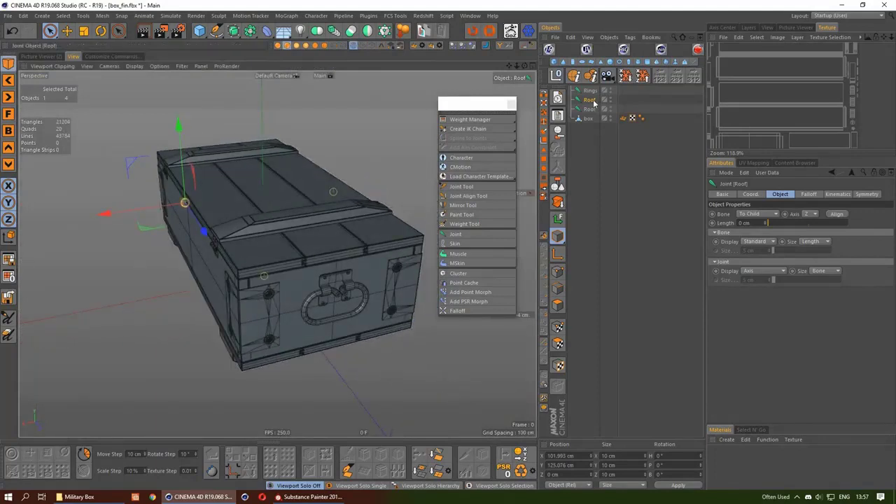
Step: Parent Roof under Rings and Rings under Root, then group Root into a new Null
drag(591, 105, 590, 91)
mouse_move(266, 210)
alt+mouse_down()
mouse_move(241, 177)
mouse_move(243, 214)
mouse_move(301, 217)
alt+mouse_up()
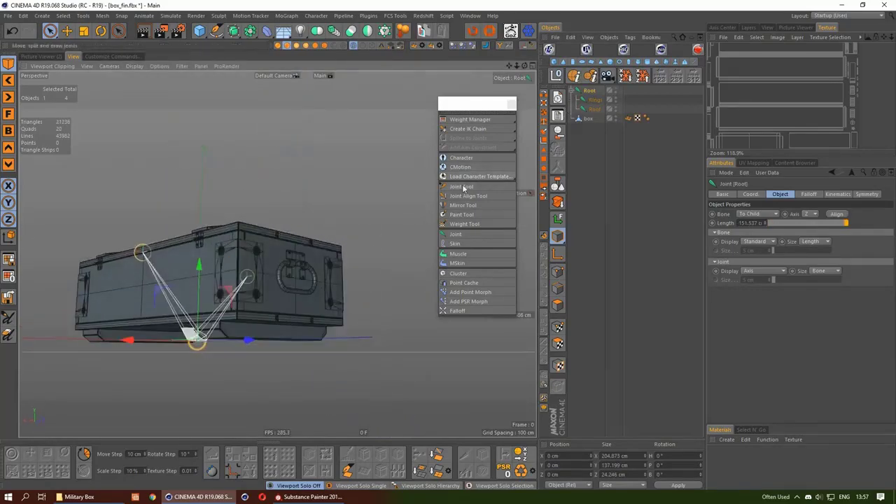
alt+drag(312, 274, 350, 276)
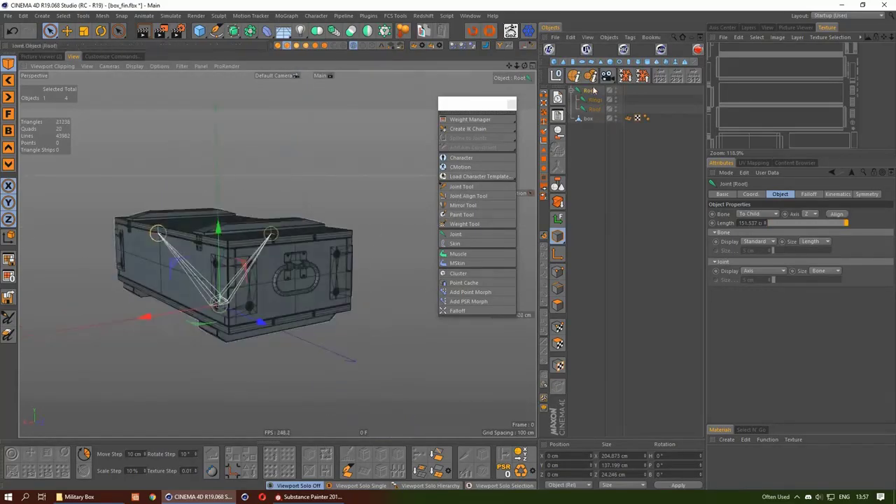
key(alt+g)
double_click(588, 91)
text(Root_Box)
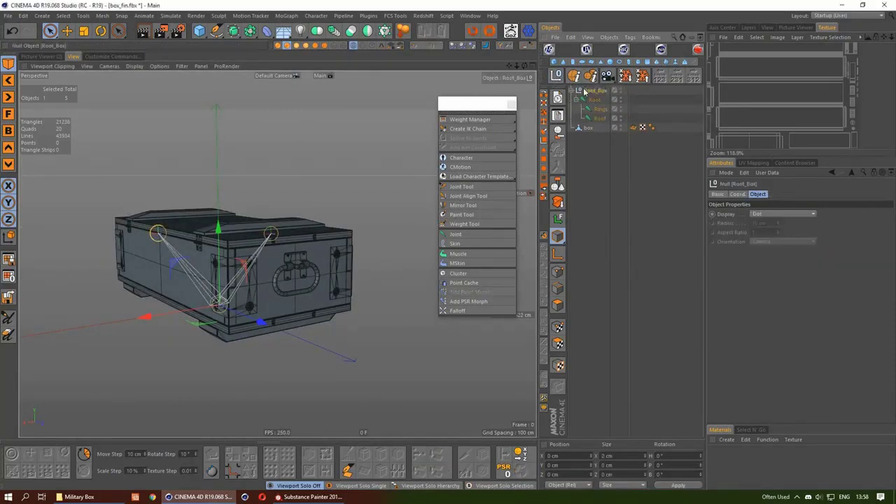
Step: Name the Null Root_Box and select all five objects in the scene
key(Return)
mouse_move(260, 204)
alt+mouse_down()
mouse_move(243, 240)
mouse_move(430, 151)
alt+mouse_up()
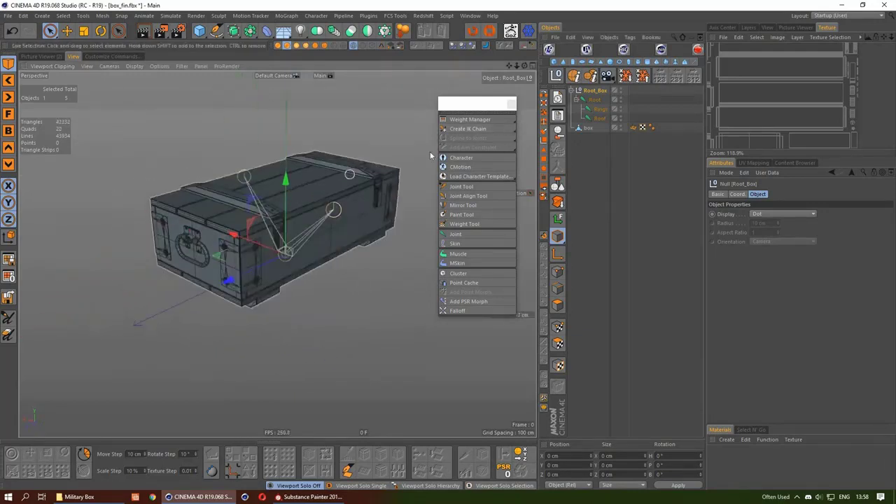
key(ctrl+a)
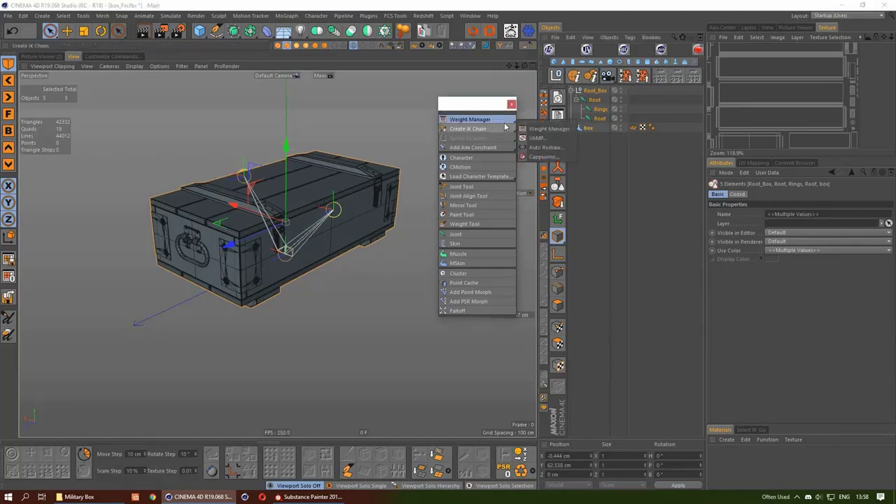
mouse_move(468, 129)
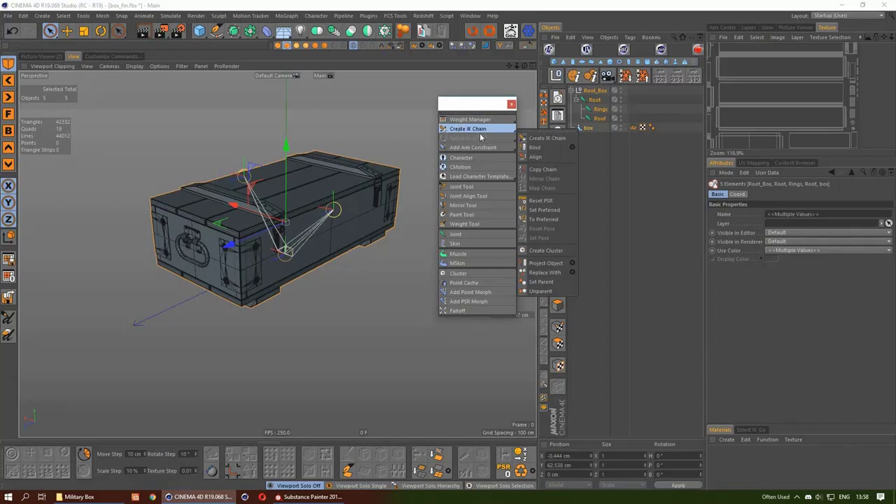
Step: Bind the box mesh to the joints, adding a weight tag and Skin deformer
click(536, 148)
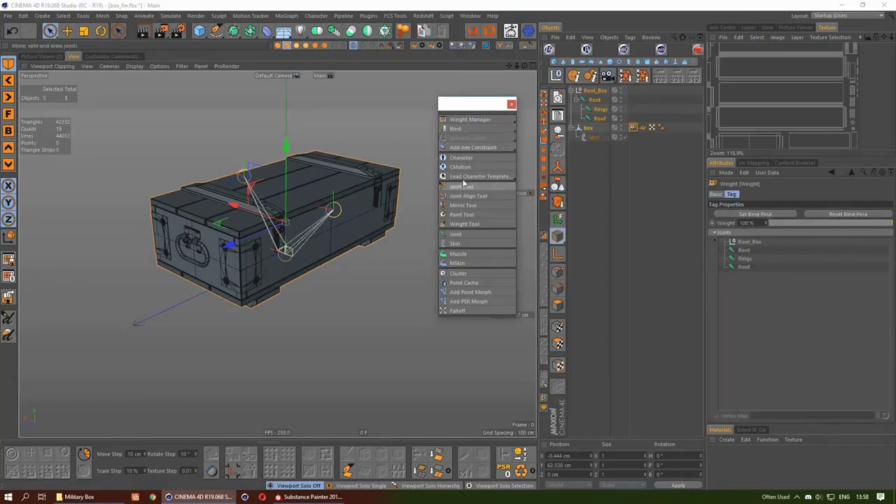
mouse_move(496, 105)
mouse_down()
mouse_move(500, 96)
mouse_move(478, 99)
mouse_move(473, 91)
mouse_up()
scroll(280, 231, up, 3)
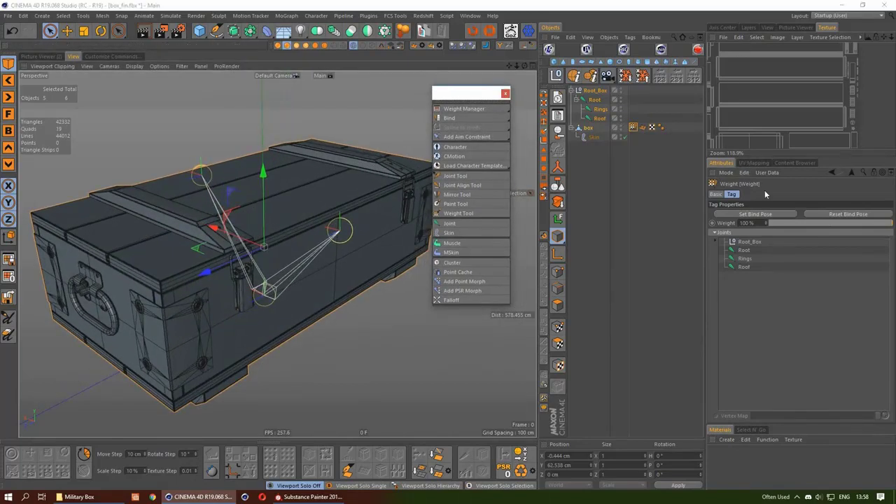
click(591, 137)
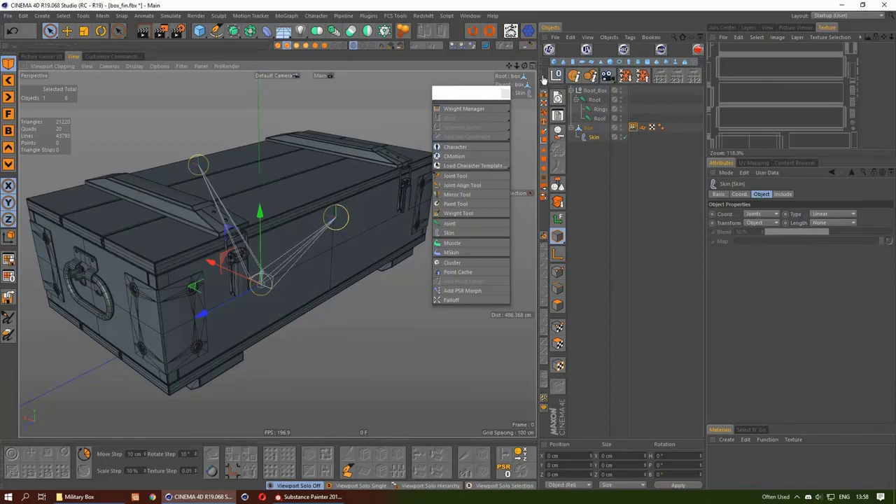
Step: Select the Root_Box group and orbit around the box's handle end
click(596, 90)
scroll(263, 260, down, 3)
scroll(264, 260, up, 3)
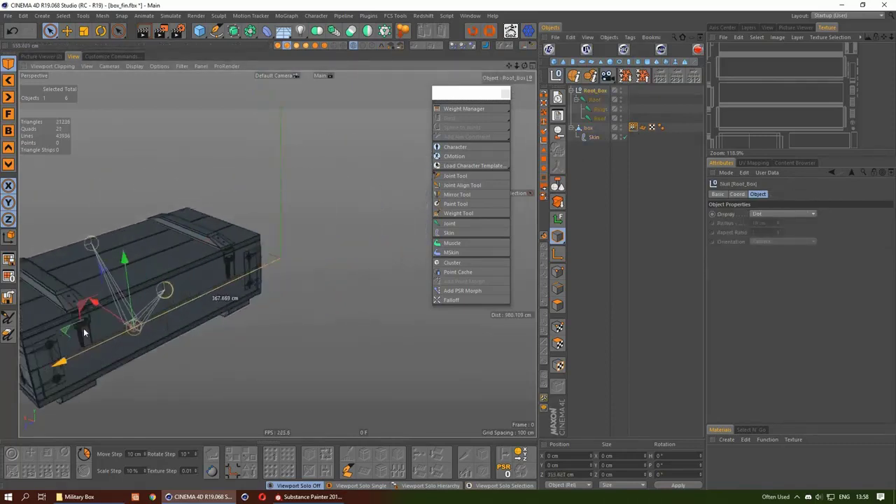
scroll(262, 279, down, 2)
scroll(261, 278, up, 2)
alt+drag(261, 278, 336, 180)
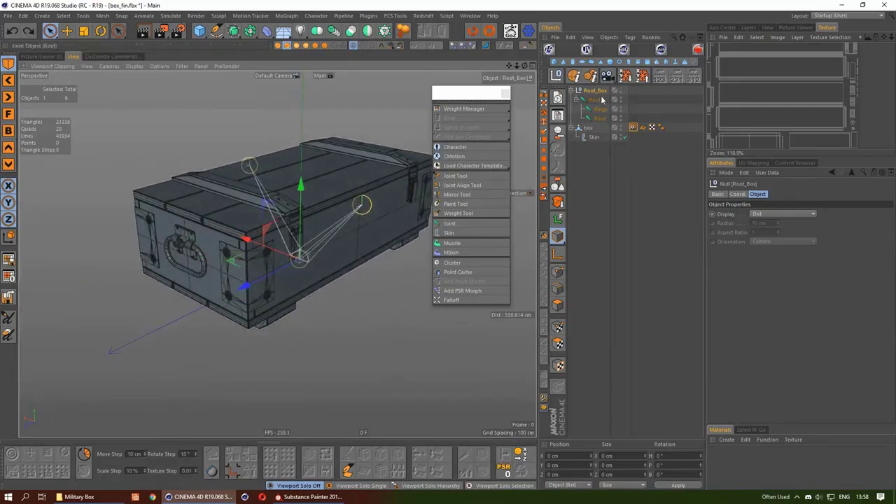
mouse_move(344, 219)
alt+mouse_down()
mouse_move(306, 235)
mouse_move(421, 196)
alt+mouse_up()
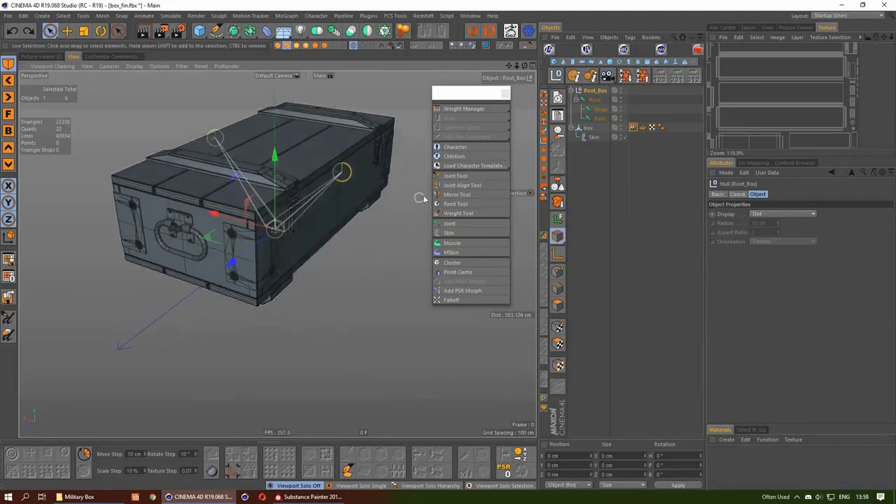
alt+drag(516, 164, 427, 188)
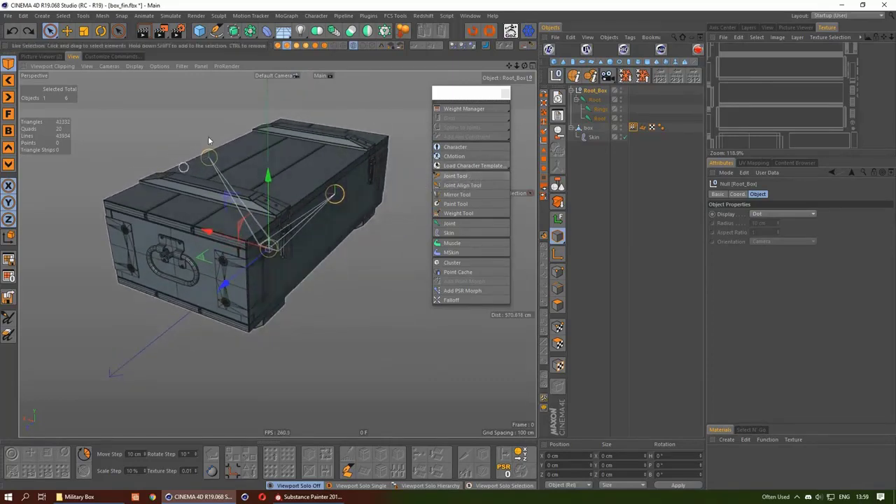
Step: Inspect the box's skin weights with the Weight Tool for all three joints
click(459, 213)
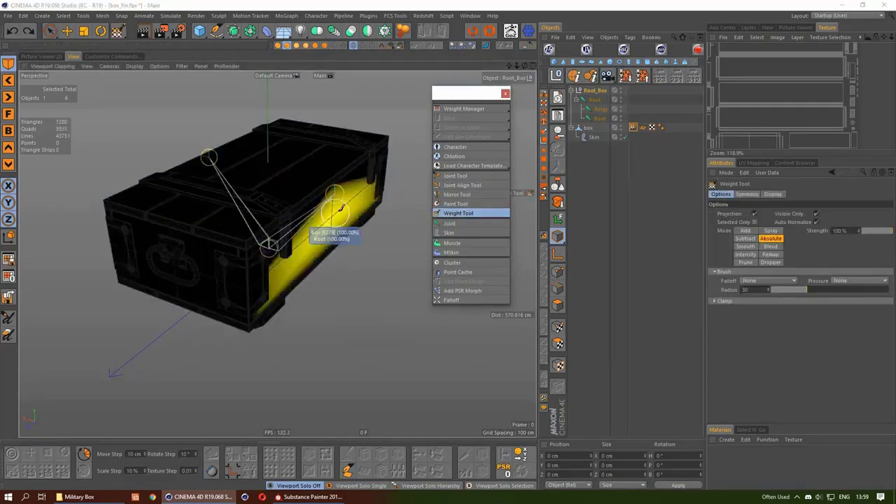
alt+drag(320, 231, 337, 208)
middle_click(586, 101)
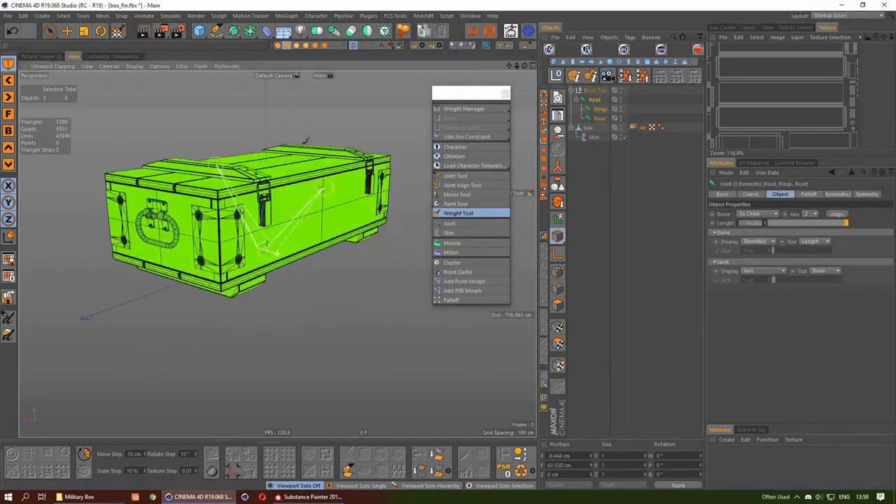
alt+drag(448, 144, 384, 146)
scroll(384, 146, down, 5)
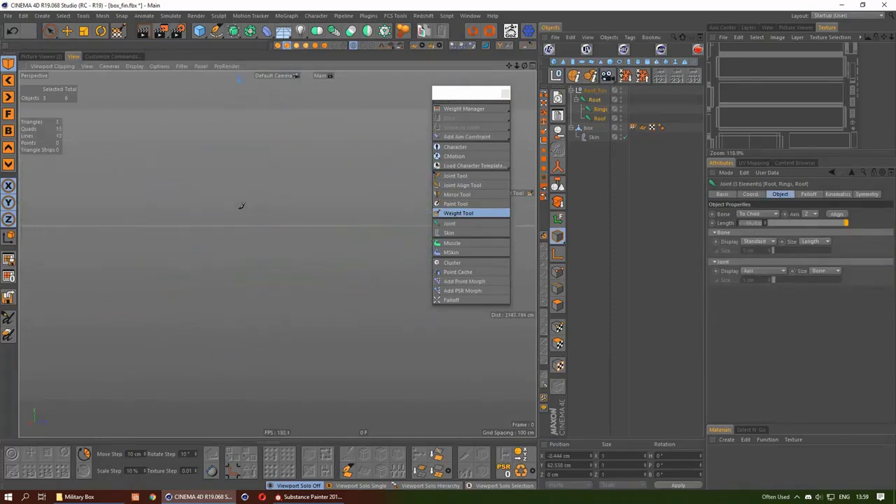
scroll(278, 254, up, 8)
mouse_move(260, 264)
alt+mouse_down()
mouse_move(168, 203)
mouse_move(279, 140)
alt+mouse_up()
scroll(167, 202, down, 4)
scroll(253, 148, up, 2)
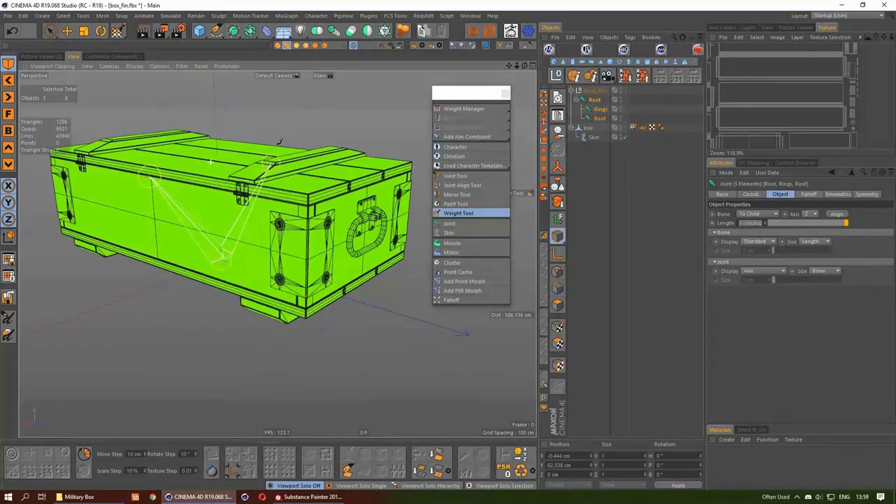
click(604, 112)
click(599, 107)
mouse_move(210, 210)
alt+mouse_down()
mouse_move(165, 231)
mouse_move(213, 227)
mouse_move(230, 273)
alt+mouse_up()
Step: Move Roof above Rings in the hierarchy and select the Root, Roof and Rings joints
key(space)
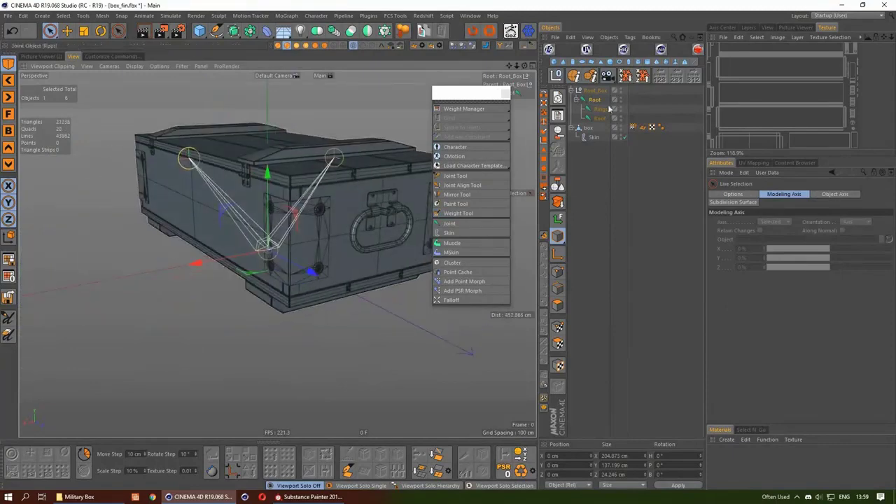
click(600, 109)
mouse_move(259, 161)
alt+mouse_down()
mouse_move(266, 156)
mouse_move(251, 165)
mouse_move(240, 200)
alt+mouse_up()
scroll(200, 180, up, 4)
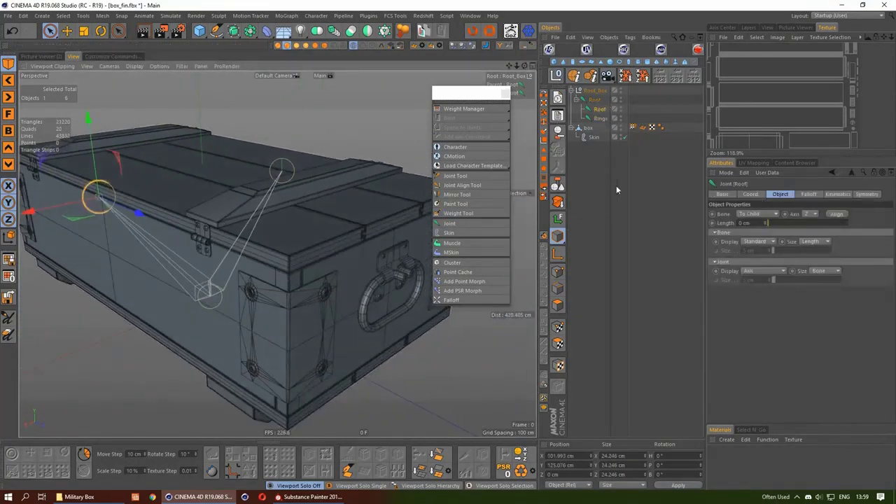
mouse_move(239, 210)
alt+mouse_down()
mouse_move(254, 203)
mouse_move(220, 201)
mouse_move(283, 185)
alt+mouse_up()
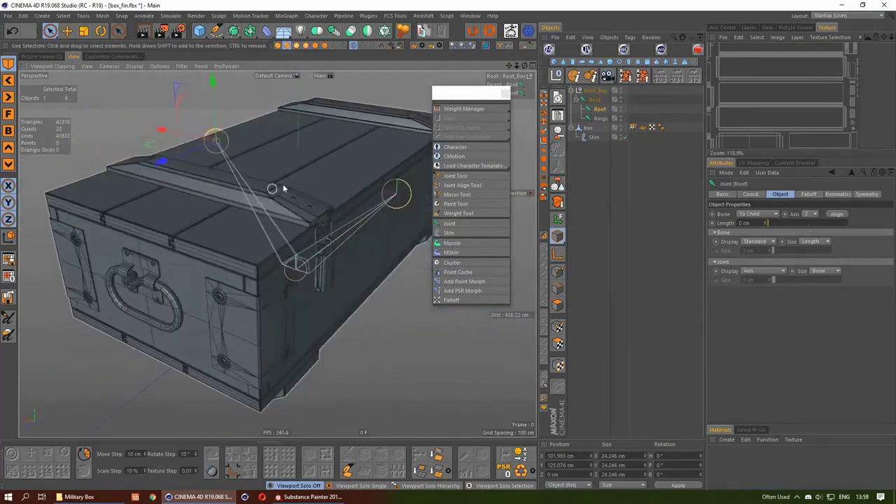
click(633, 127)
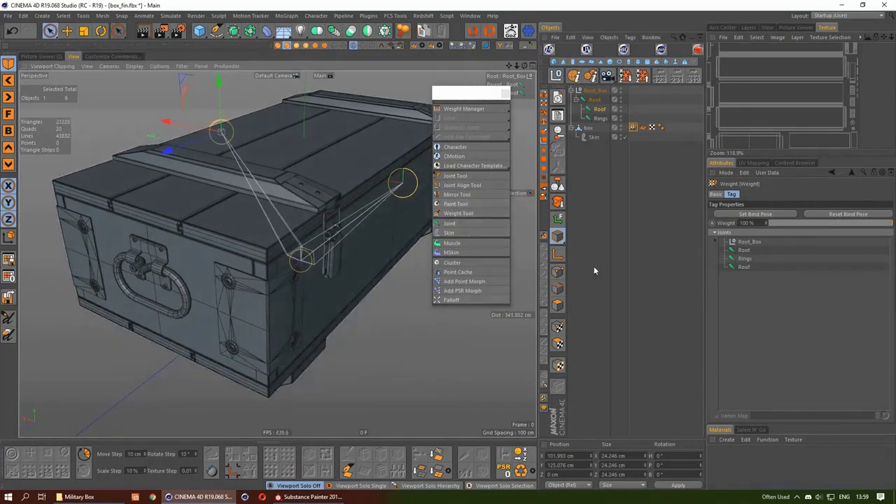
click(588, 128)
drag(595, 119, 596, 107)
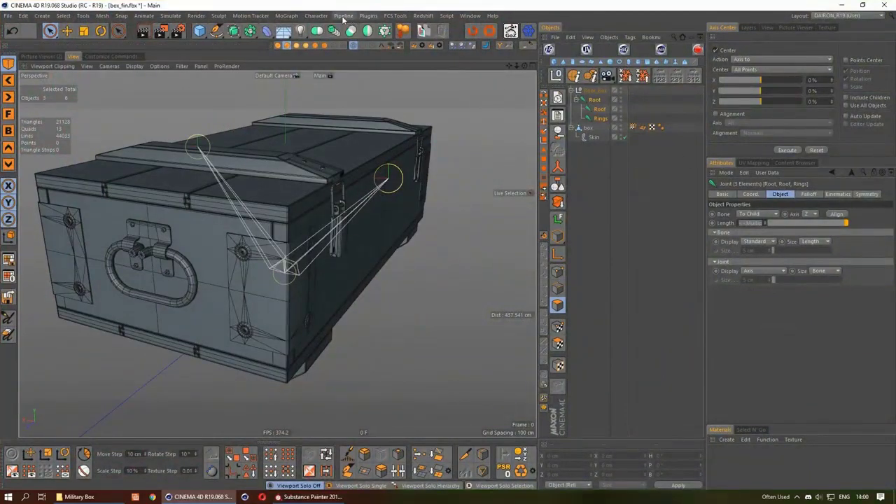
Step: Open the Weight Manager, position it over the viewport, and select the box mesh
click(316, 15)
mouse_move(326, 29)
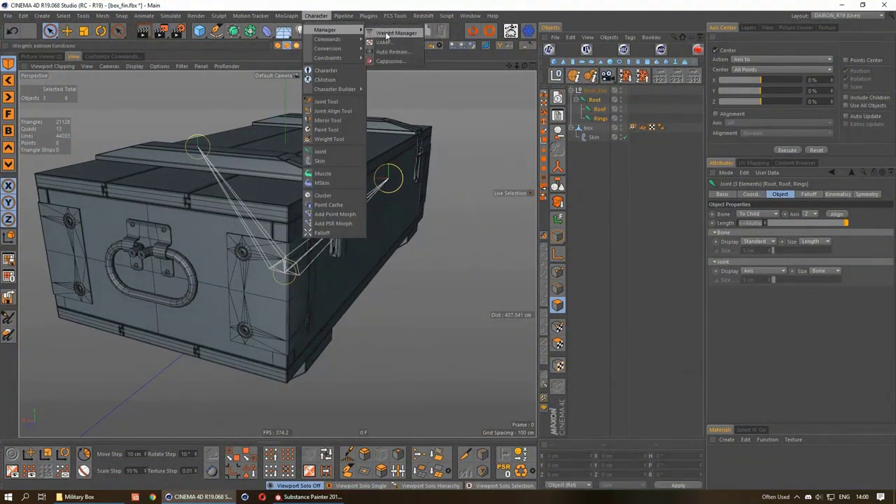
click(397, 33)
drag(388, 17, 440, 137)
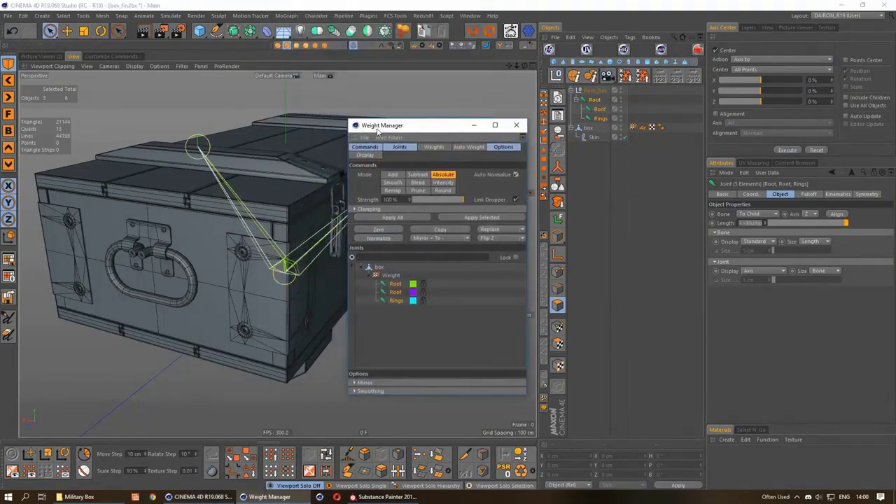
mouse_move(290, 186)
alt+mouse_down()
mouse_move(259, 240)
mouse_move(214, 249)
alt+mouse_up()
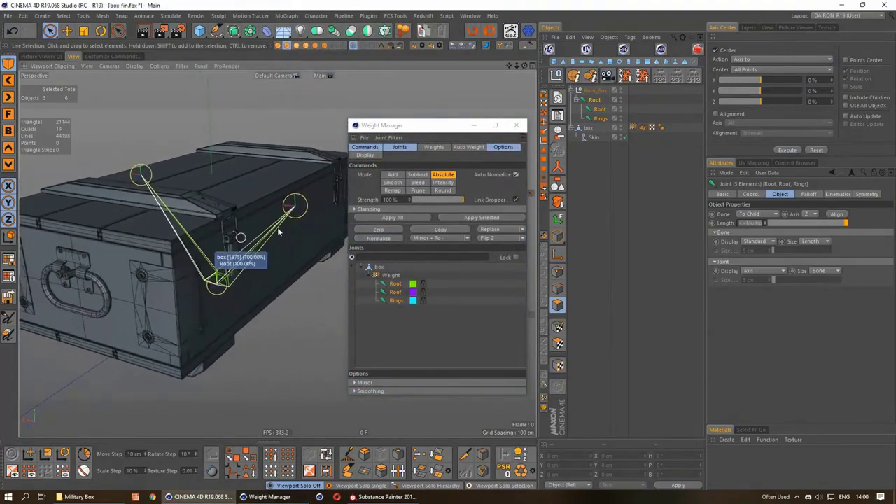
drag(454, 127, 456, 106)
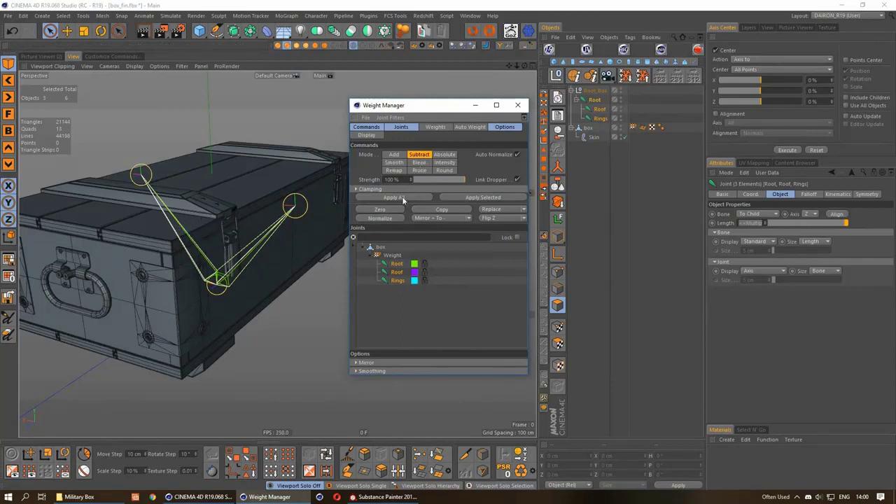
click(592, 130)
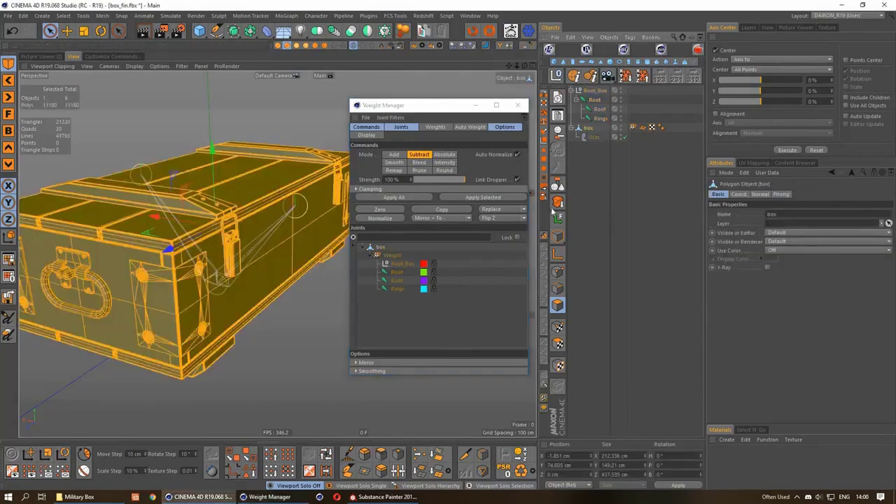
Step: Float the Character menu as a palette and activate the Weight Tool
click(316, 16)
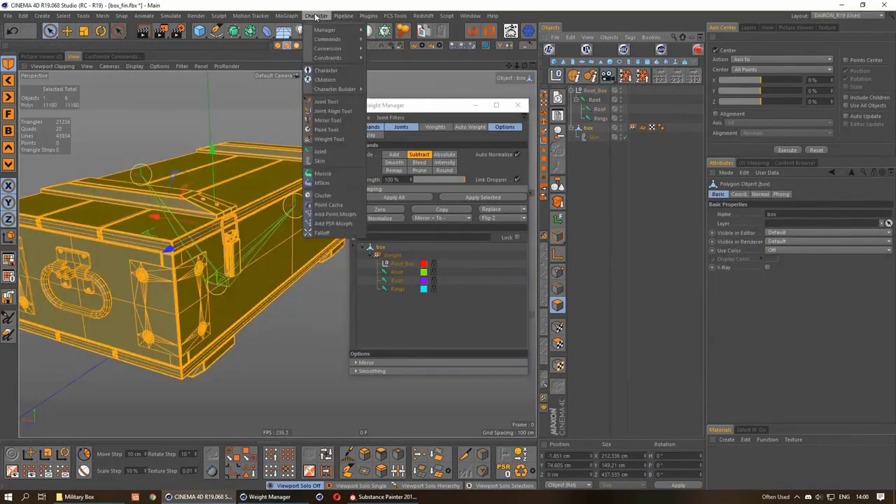
click(333, 25)
drag(332, 15, 426, 154)
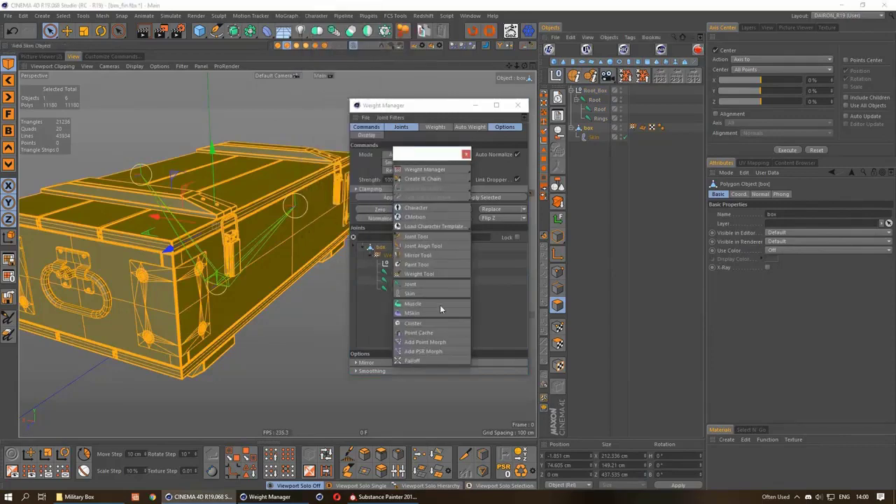
click(416, 274)
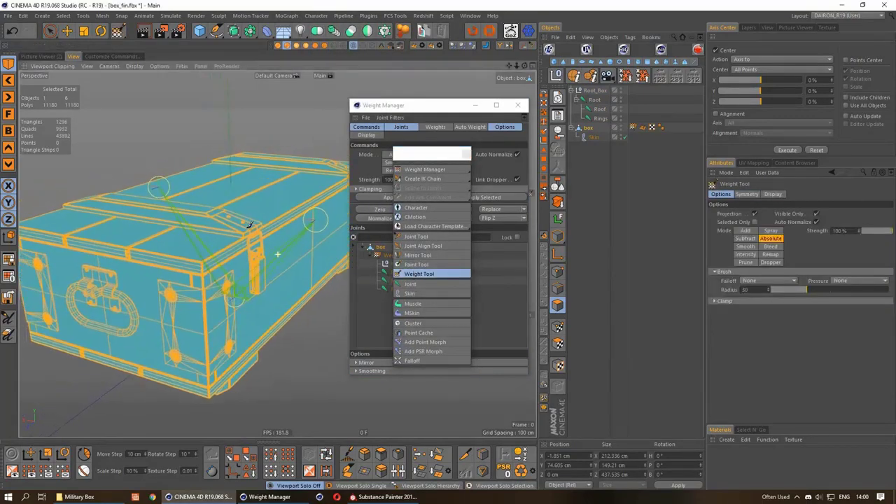
alt+drag(210, 266, 252, 259)
mouse_move(436, 160)
mouse_down()
mouse_move(316, 168)
mouse_move(305, 161)
mouse_up()
Step: Turn off Auto Normalize and subtract weight from every box vertex with Apply All
click(517, 155)
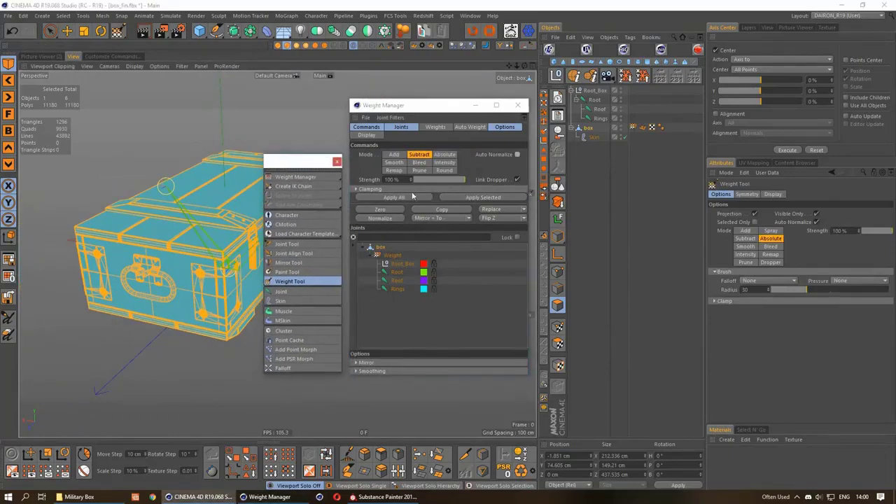
click(410, 198)
scroll(115, 238, up, 2)
scroll(116, 238, down, 5)
scroll(115, 238, up, 5)
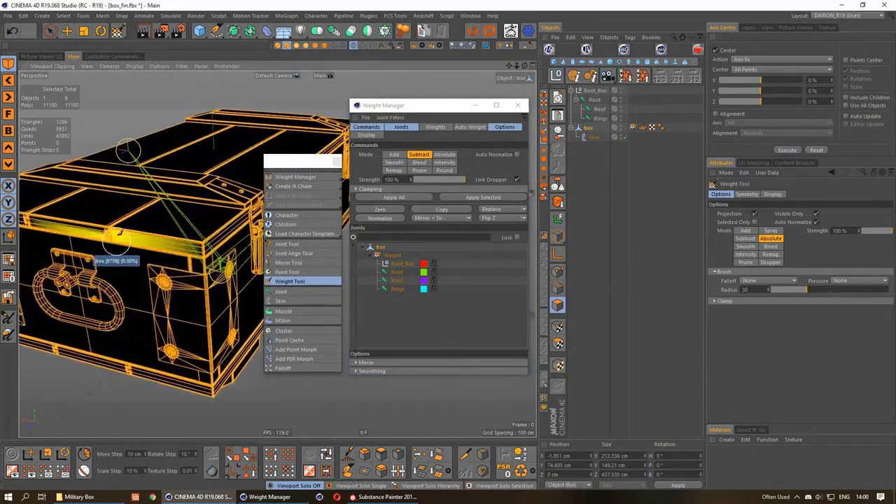
scroll(115, 238, up, 2)
alt+drag(115, 238, 187, 187)
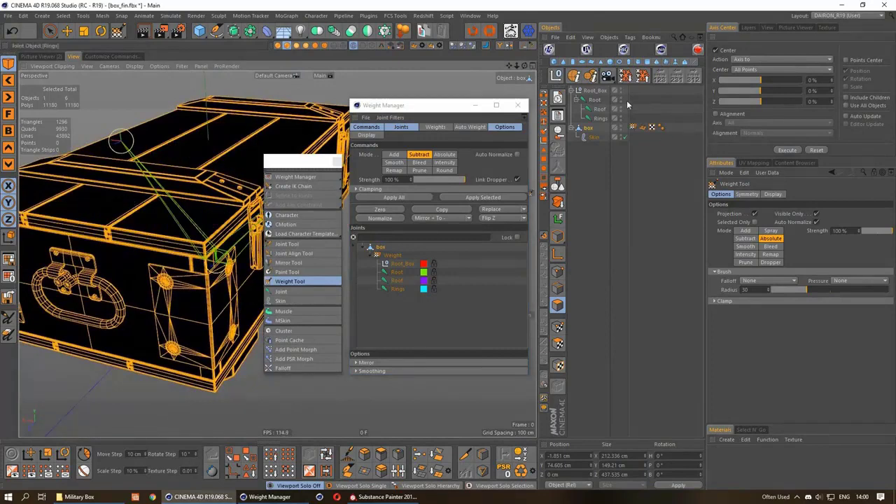
mouse_move(252, 200)
alt+mouse_down()
mouse_move(193, 202)
mouse_move(160, 260)
alt+mouse_up()
key(space)
mouse_move(244, 173)
alt+mouse_down()
mouse_move(200, 206)
mouse_move(192, 183)
alt+mouse_up()
scroll(192, 184, up, 3)
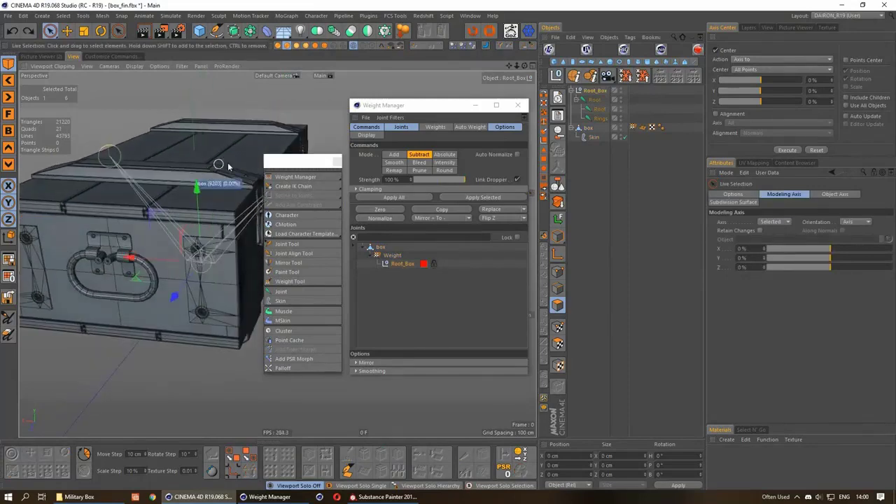
Step: Select the box mesh and move the Weight Manager and palette aside
click(601, 110)
click(587, 131)
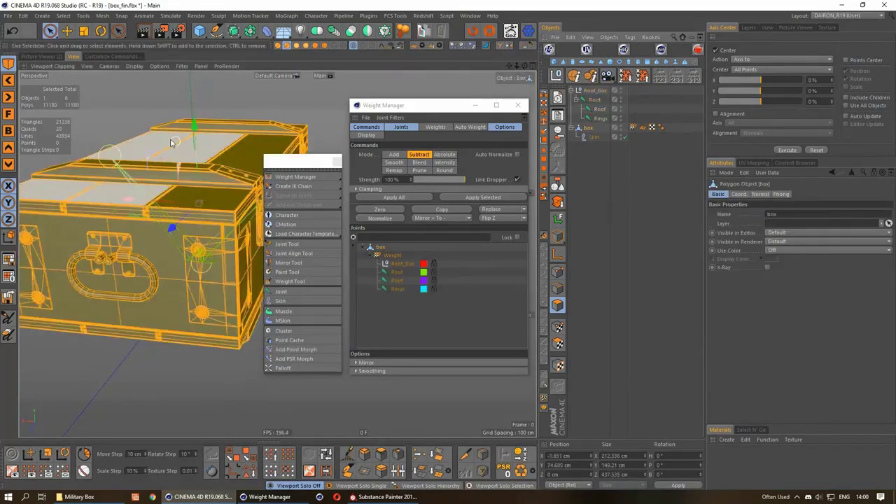
mouse_move(168, 147)
alt+mouse_down()
mouse_move(158, 177)
mouse_move(180, 161)
alt+mouse_up()
middle_click(213, 207)
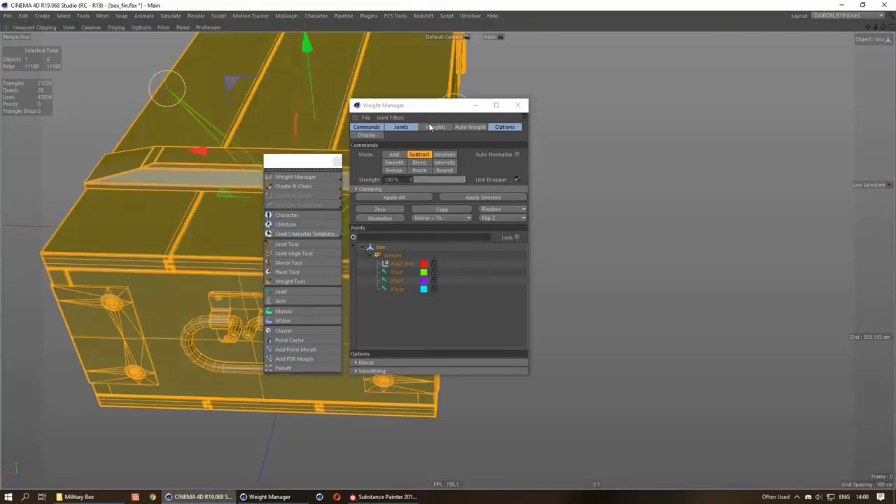
drag(420, 105, 690, 86)
drag(310, 167, 571, 151)
middle_click(420, 210)
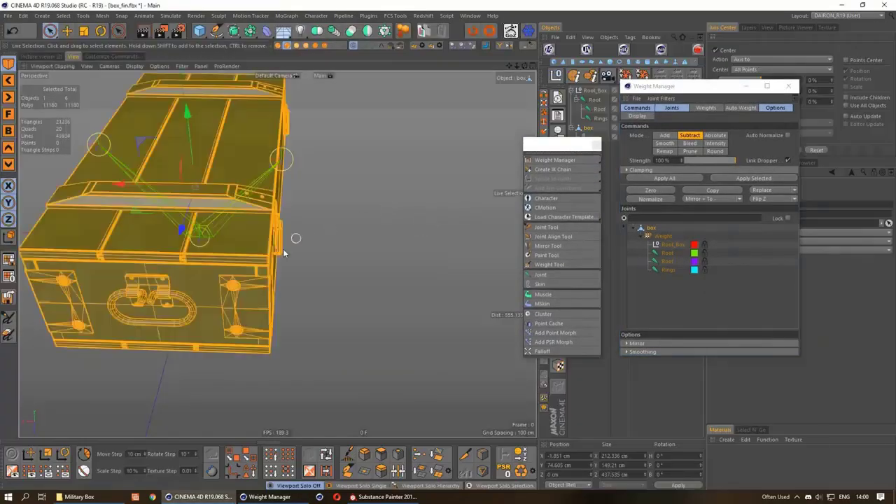
Step: Paint-select the lid's plank polygons in Polygon mode
click(145, 240)
mouse_move(145, 236)
shift+mouse_down()
mouse_move(141, 194)
mouse_move(244, 234)
shift+mouse_up()
scroll(244, 234, up, 5)
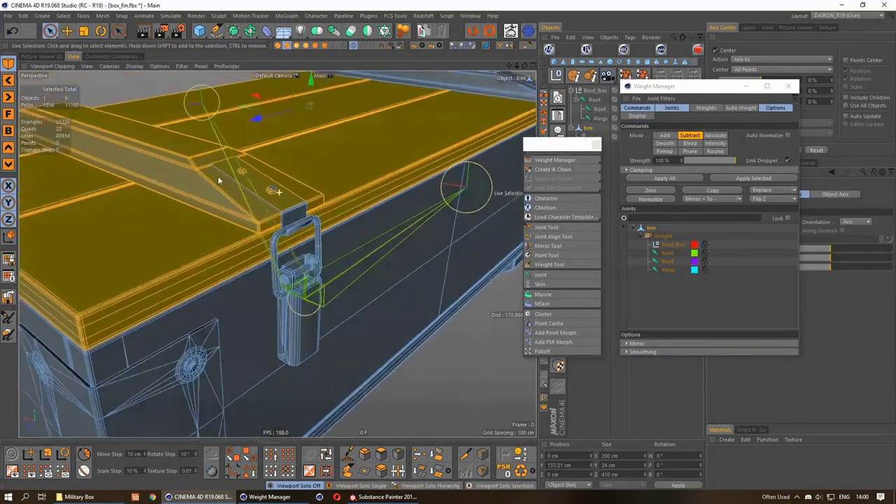
mouse_move(240, 187)
alt+mouse_down()
mouse_move(295, 161)
mouse_move(284, 194)
mouse_move(230, 170)
mouse_move(375, 158)
alt+mouse_up()
scroll(432, 118, down, 3)
scroll(432, 119, up, 3)
scroll(375, 158, down, 3)
scroll(305, 213, up, 4)
Step: Add the bands and strips beside the hinges to the lid selection
shift+click(305, 213)
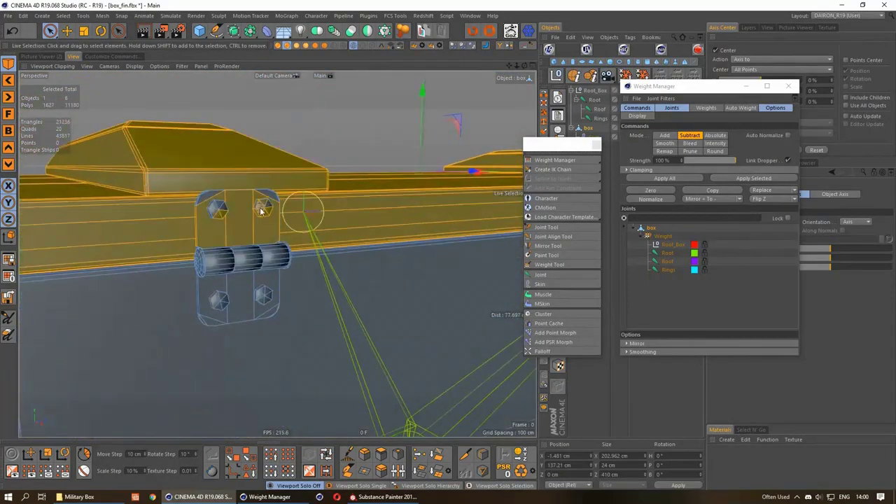
scroll(276, 198, down, 3)
alt+drag(276, 198, 384, 178)
scroll(384, 178, up, 3)
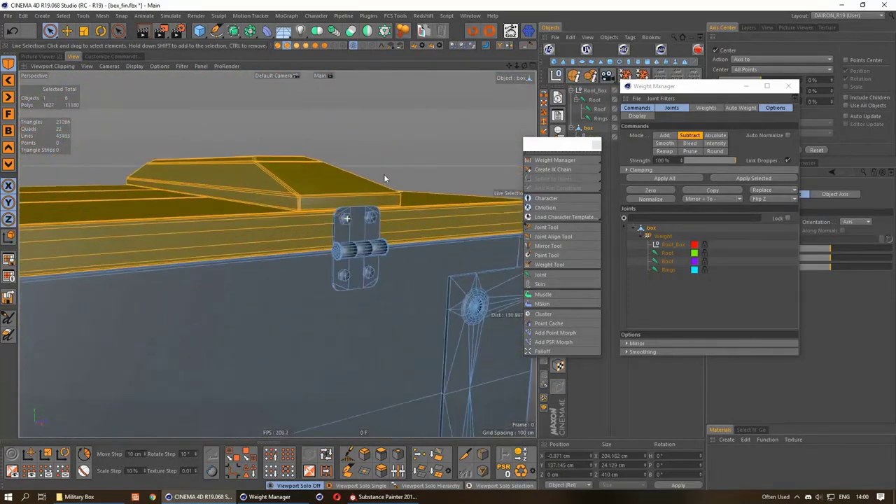
shift+click(316, 222)
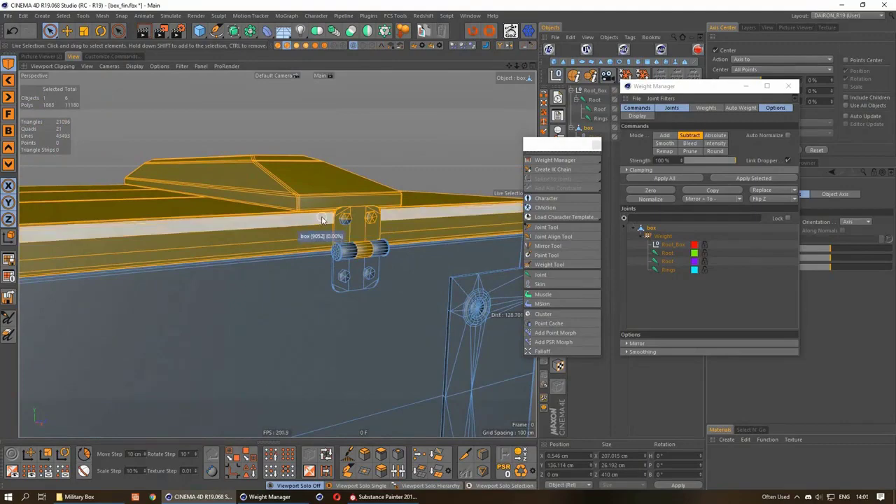
shift+click(322, 223)
scroll(321, 223, down, 3)
mouse_move(322, 223)
alt+mouse_down()
mouse_move(271, 190)
mouse_move(336, 196)
alt+mouse_up()
scroll(271, 190, up, 2)
scroll(270, 191, down, 3)
scroll(336, 196, up, 2)
drag(670, 87, 350, 106)
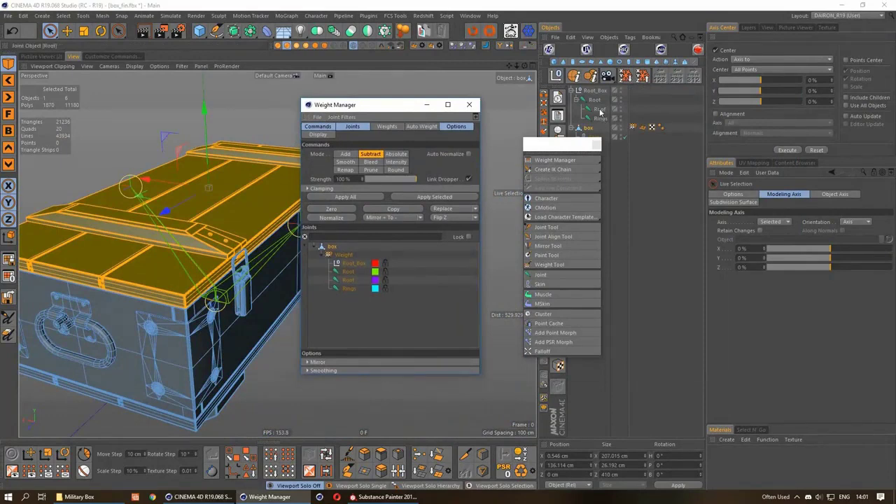
Step: Add weights for the Roof joint and orbit to inspect the purple weights on the lid
click(600, 110)
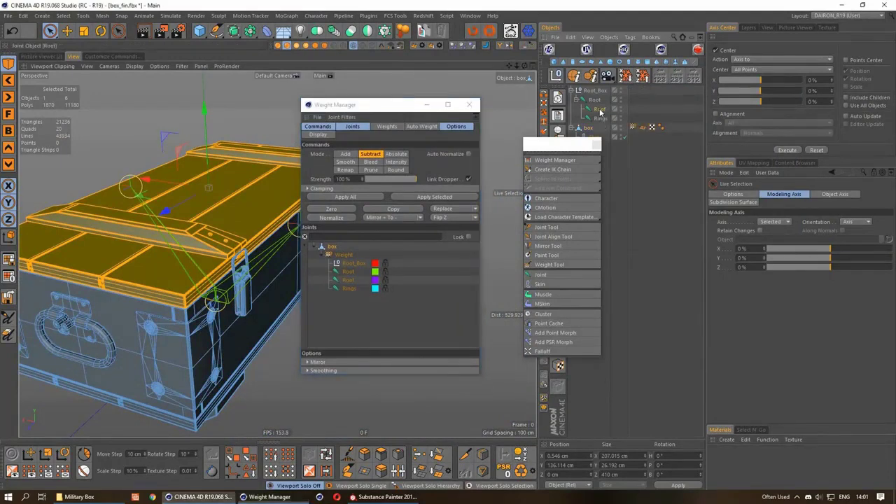
click(345, 154)
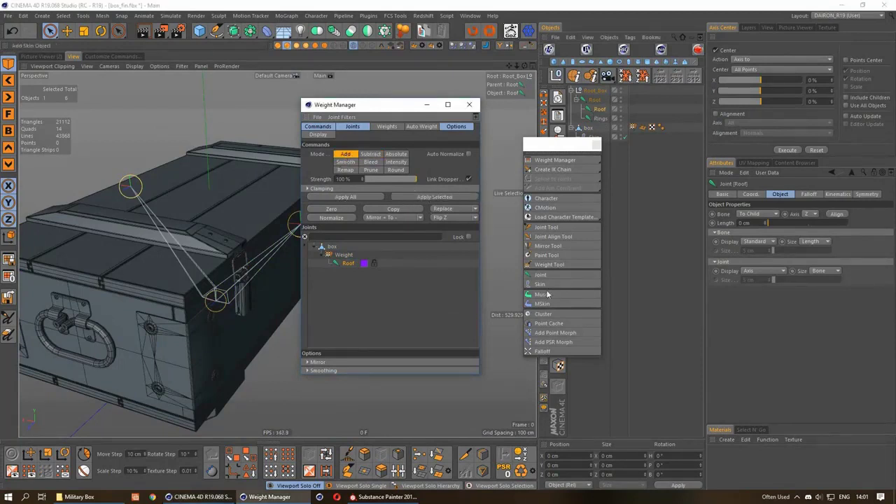
drag(567, 149, 683, 196)
click(666, 311)
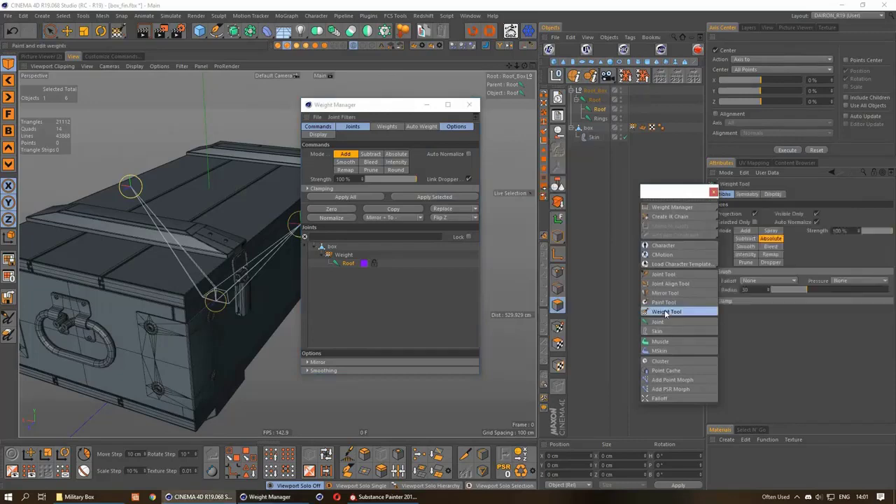
alt+drag(278, 254, 559, 145)
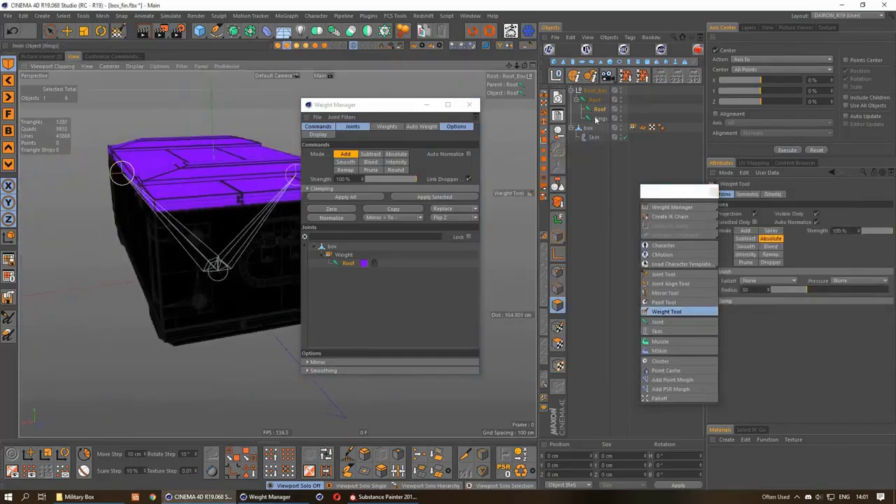
alt+drag(491, 175, 278, 254)
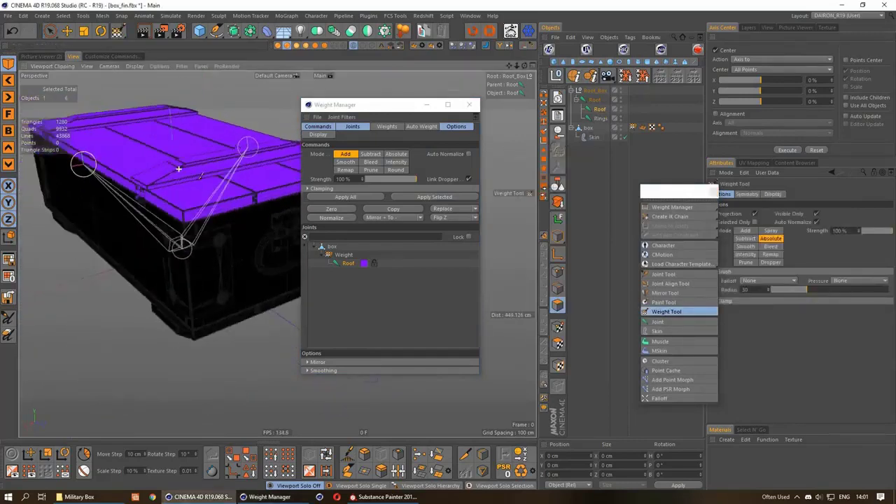
alt+drag(190, 165, 198, 169)
mouse_move(183, 203)
alt+mouse_down()
mouse_move(277, 254)
mouse_move(210, 266)
alt+mouse_up()
Step: Select the Rings joint and the box mesh, then orbit to a high-angle view
click(278, 254)
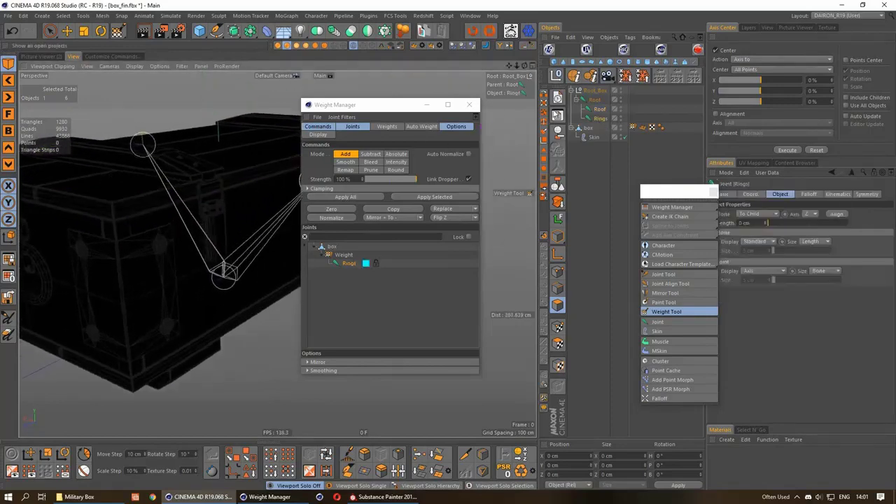
click(589, 128)
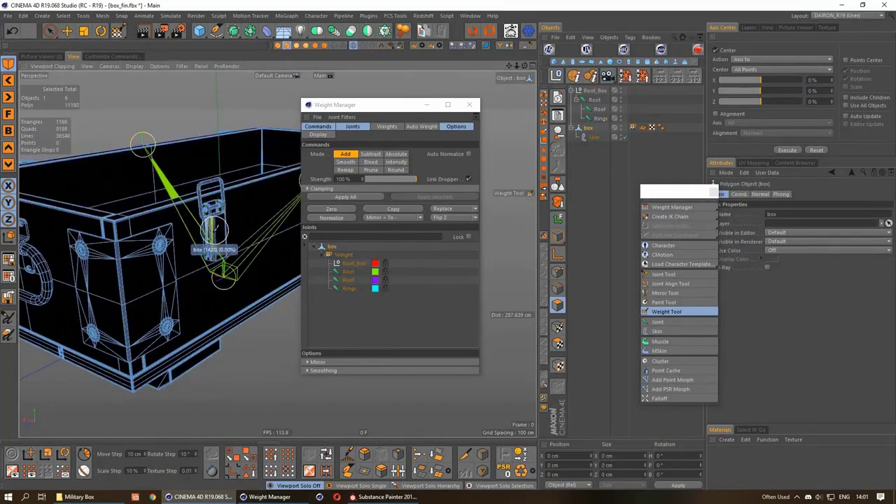
scroll(206, 210, up, 5)
mouse_move(207, 210)
alt+mouse_down()
mouse_move(184, 142)
mouse_move(278, 254)
mouse_move(260, 156)
alt+mouse_up()
key(e)
scroll(278, 254, down, 3)
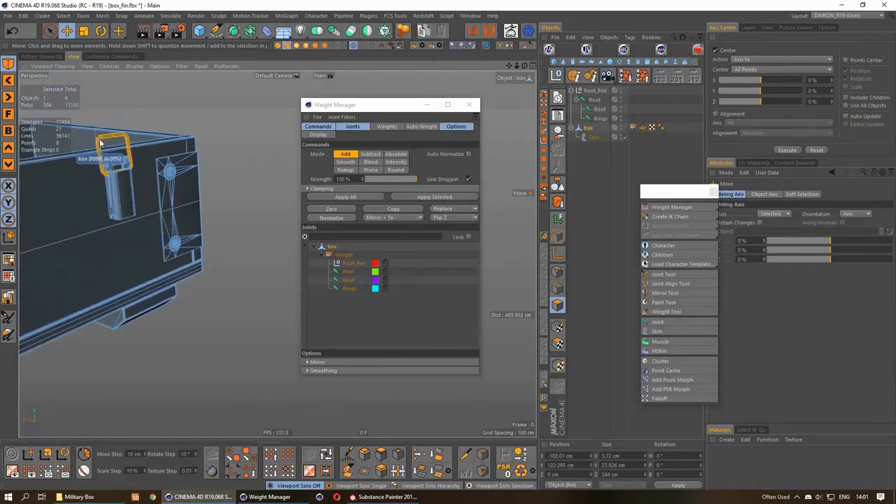
mouse_move(100, 143)
alt+mouse_down()
mouse_move(146, 187)
mouse_move(128, 205)
mouse_move(496, 151)
alt+mouse_up()
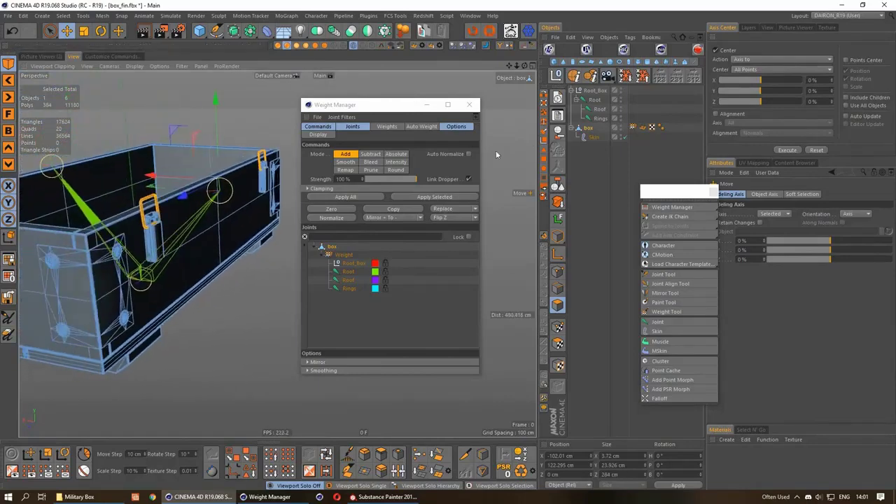
Step: Display the Rings joint weights and zoom in to confirm the cyan 100% handle weights
click(599, 120)
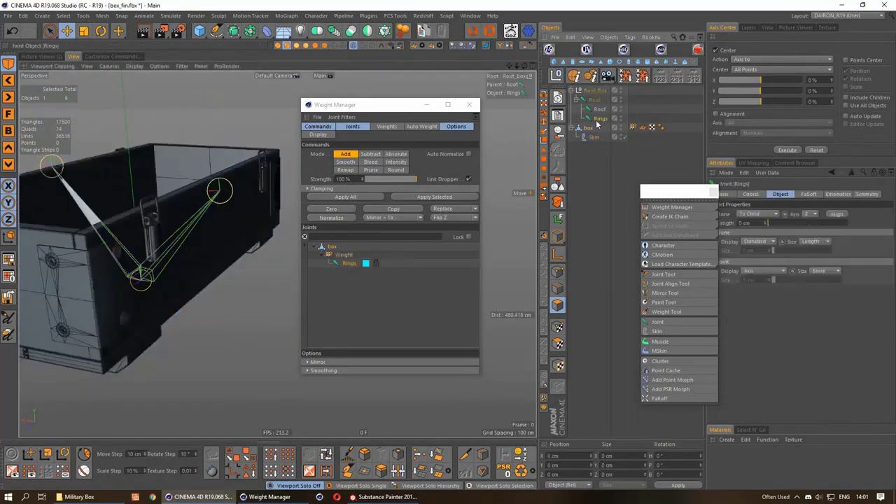
click(439, 201)
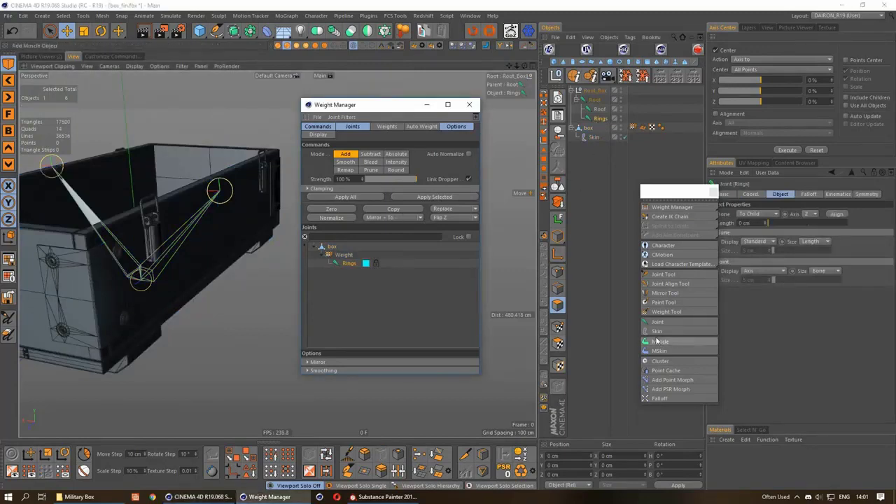
click(667, 312)
scroll(173, 194, up, 3)
scroll(173, 195, up, 5)
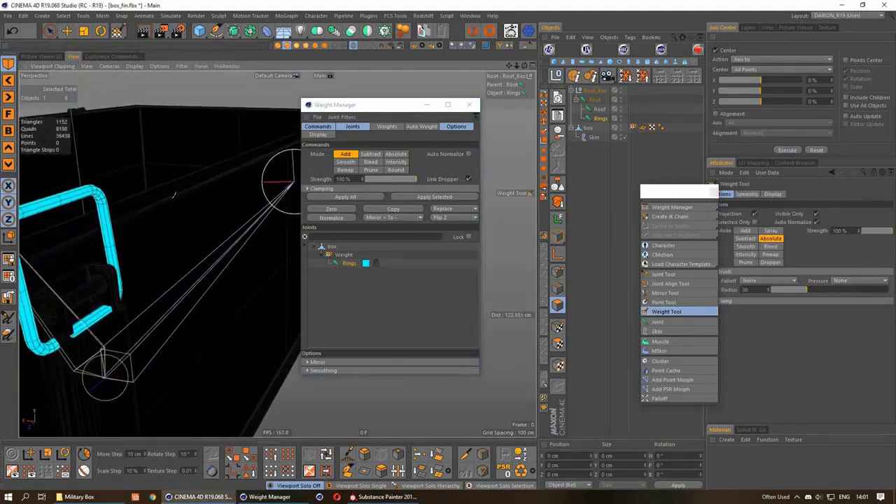
scroll(175, 194, up, 2)
scroll(178, 280, up, 3)
scroll(179, 283, down, 5)
scroll(161, 252, down, 3)
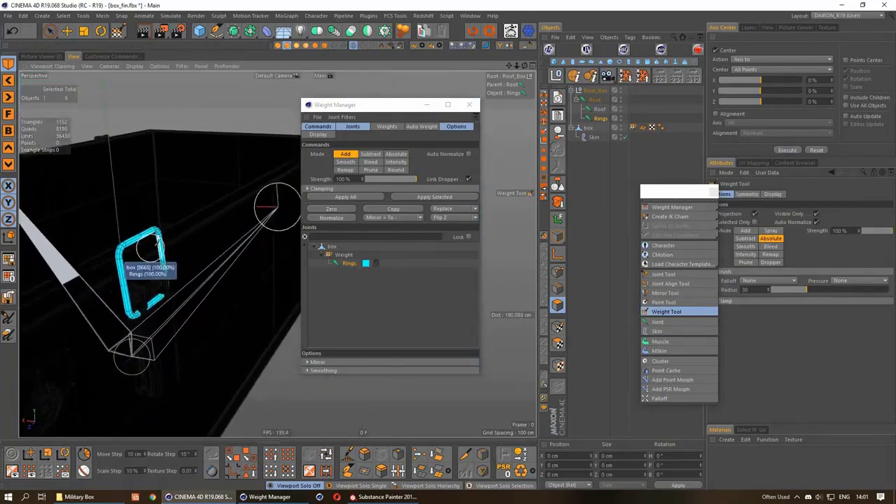
Step: Select the box mesh, orbit around it, and pick the Root joint
click(589, 127)
scroll(212, 233, down, 5)
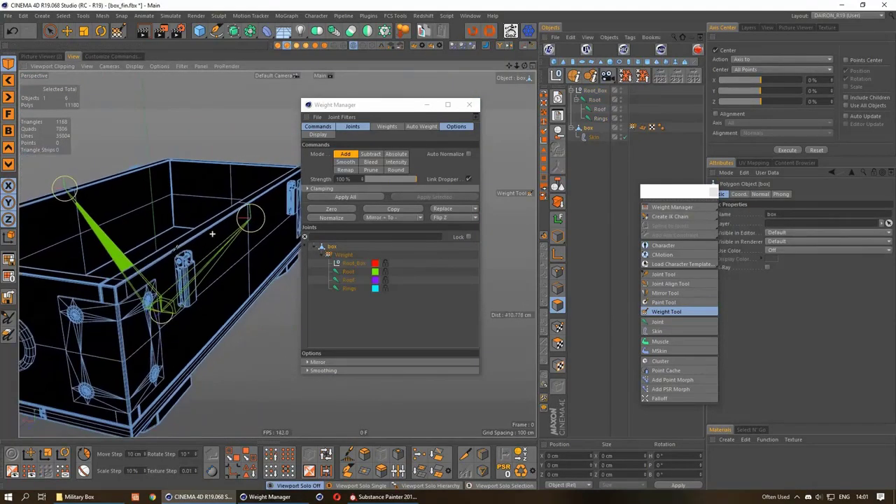
mouse_move(212, 233)
alt+mouse_down()
mouse_move(206, 261)
mouse_move(224, 208)
mouse_move(205, 238)
mouse_move(210, 231)
alt+mouse_up()
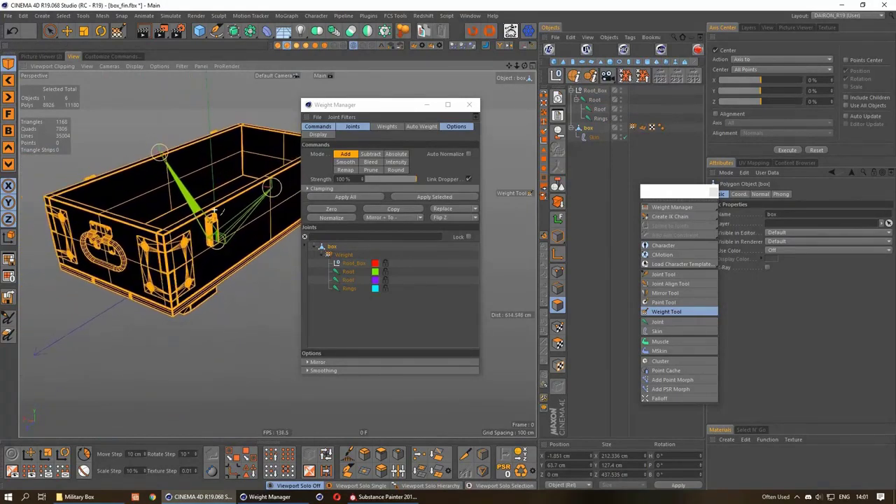
click(595, 101)
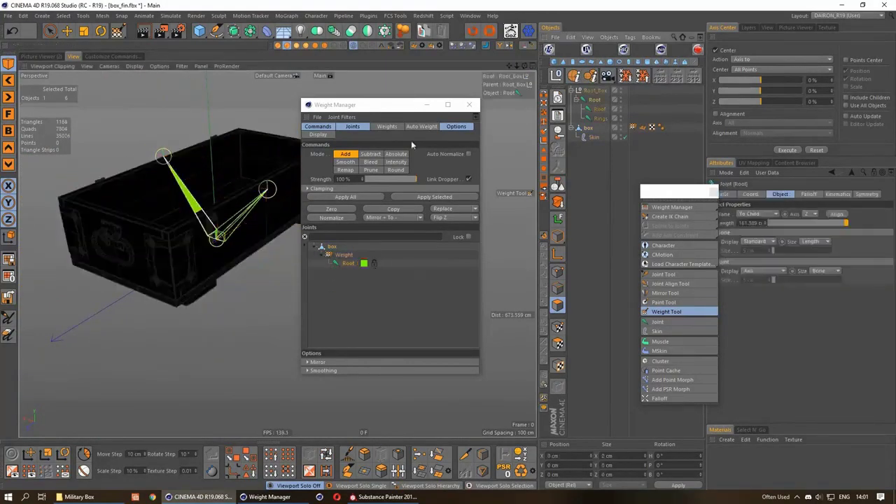
Step: Apply Root joint weights to the body, preview all three joints' weights, and close Weight Manager
click(434, 198)
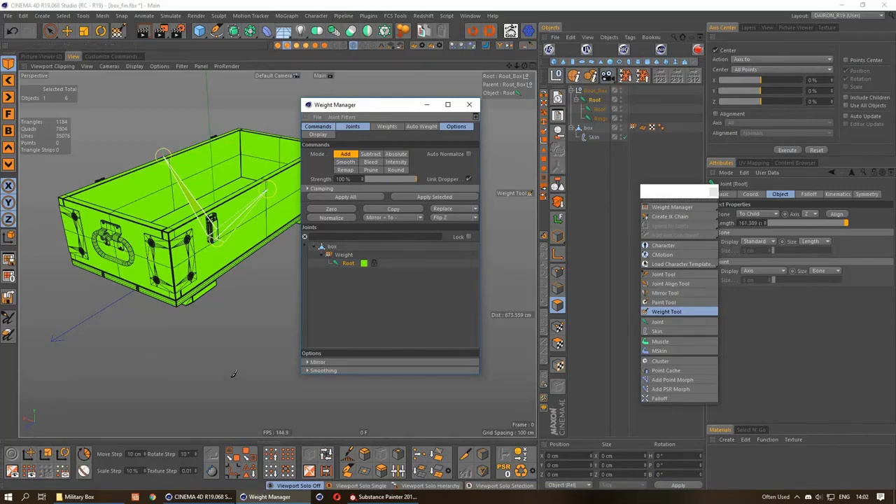
click(585, 131)
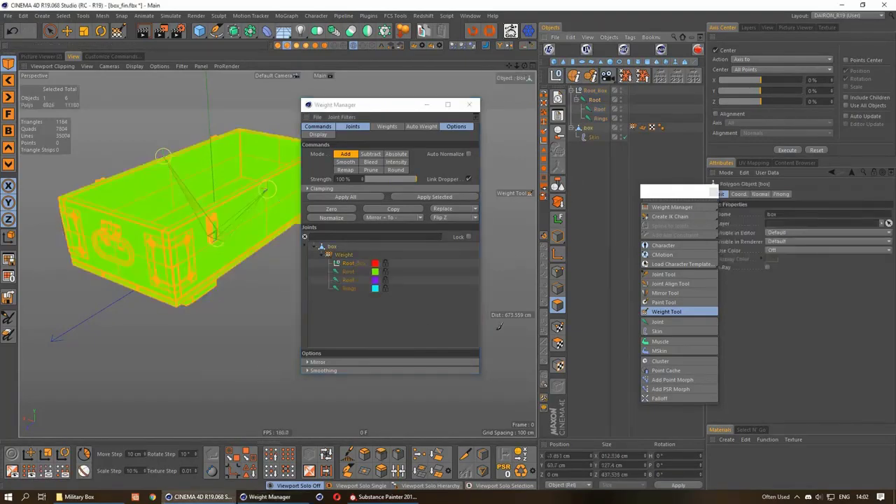
key(space)
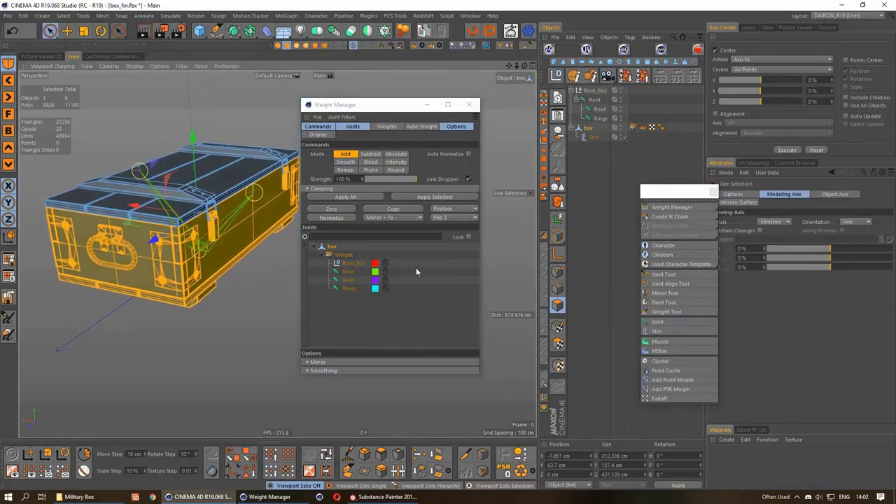
key(ctrl+z)
key(ctrl+z)
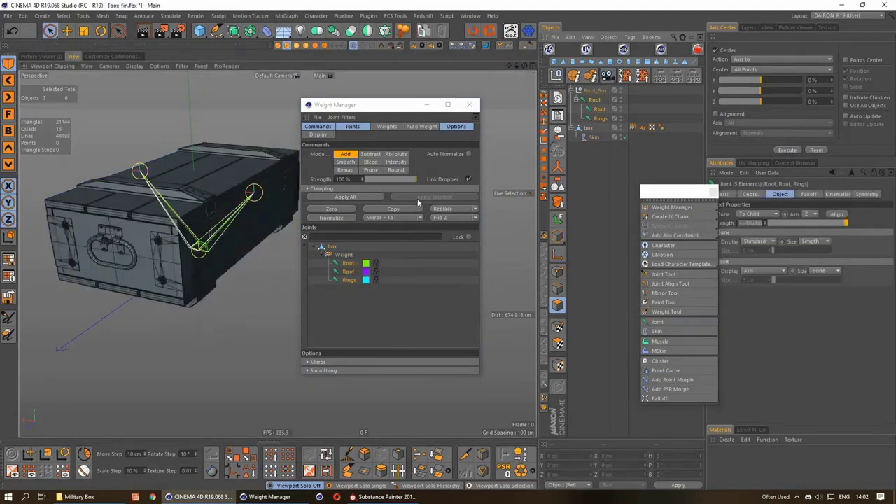
click(669, 311)
click(469, 104)
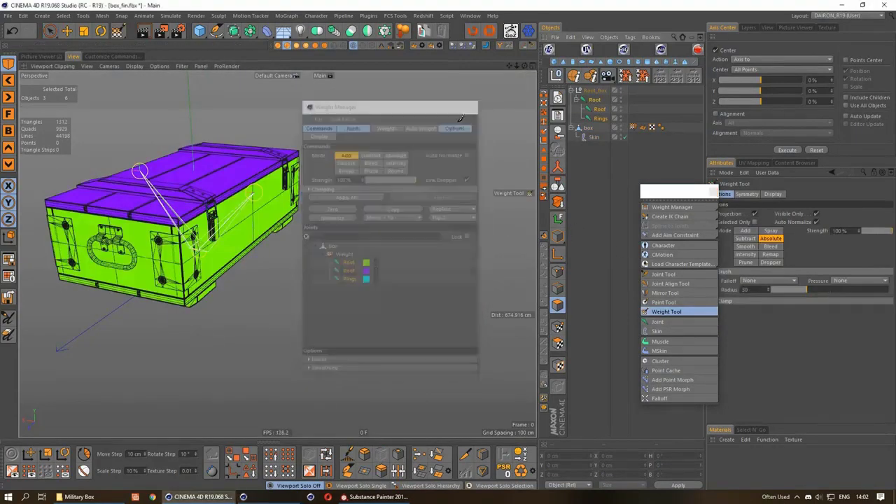
Step: Zoom in to inspect the skinned box, then select the Rings joint in Rotate mode
alt+drag(229, 213, 276, 200)
scroll(275, 199, up, 3)
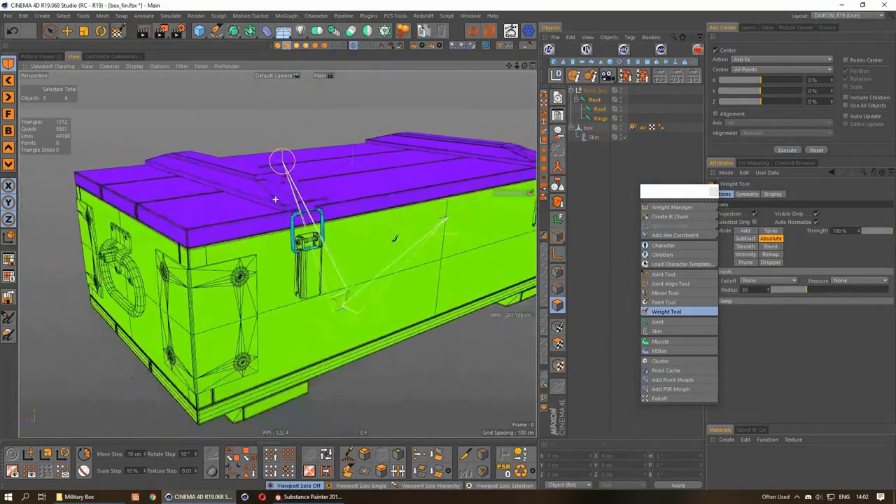
scroll(276, 199, up, 3)
scroll(287, 189, up, 3)
scroll(305, 164, up, 3)
scroll(305, 164, down, 5)
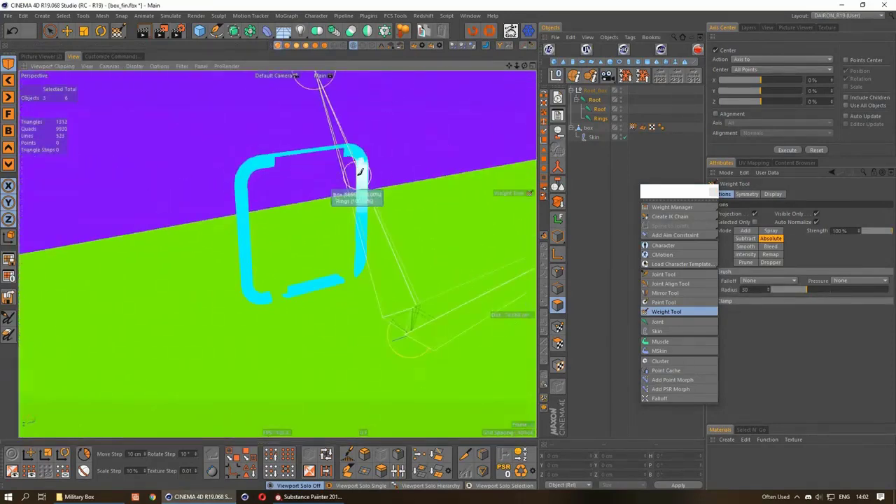
scroll(350, 197, down, 5)
mouse_move(329, 203)
alt+mouse_down()
mouse_move(287, 238)
mouse_move(320, 224)
mouse_move(335, 203)
alt+mouse_up()
click(277, 255)
key(r)
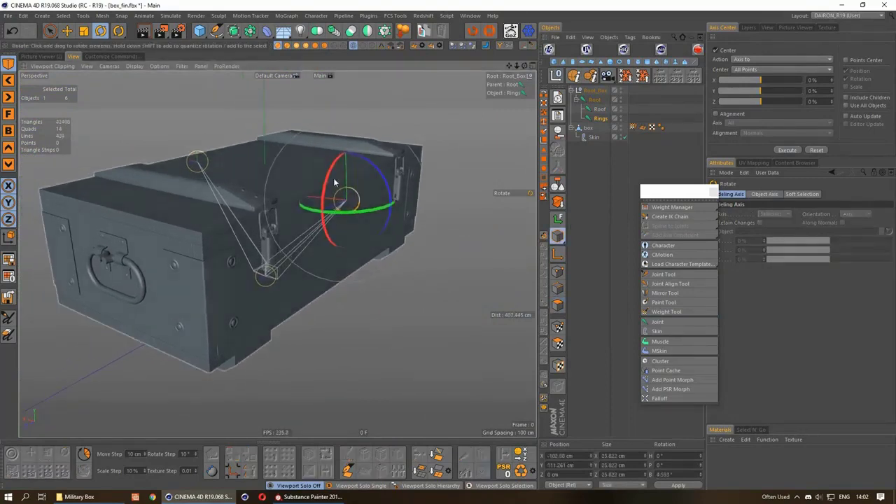
Step: Test-rotate the Rings joint handles, then undo the rotation
scroll(336, 182, up, 3)
mouse_move(380, 183)
mouse_down()
mouse_move(420, 266)
mouse_move(430, 340)
mouse_move(390, 175)
mouse_move(416, 240)
mouse_up()
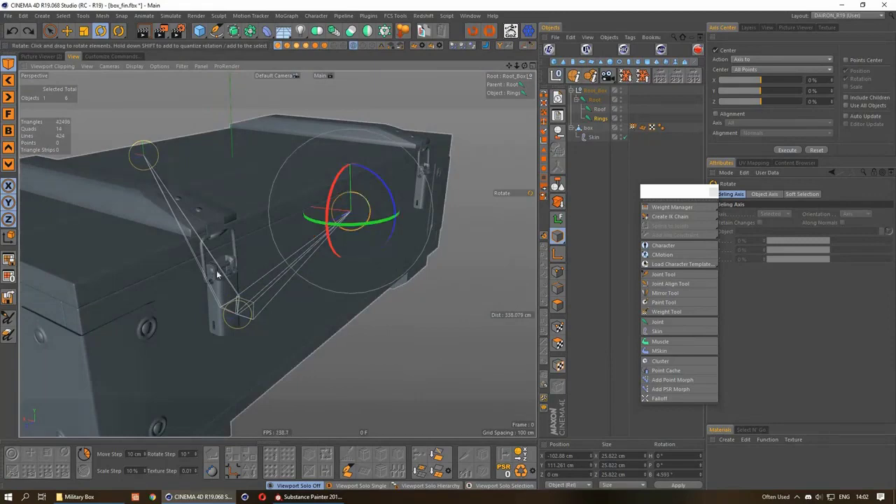
mouse_move(217, 275)
alt+mouse_down()
mouse_move(252, 232)
mouse_move(290, 100)
alt+mouse_up()
click(600, 109)
key(ctrl+z)
key(space)
scroll(413, 323, down, 3)
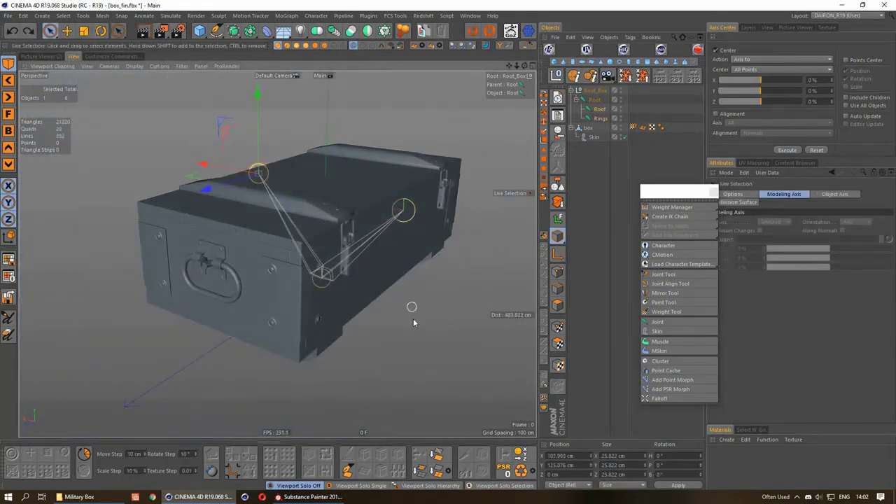
alt+drag(416, 326, 281, 200)
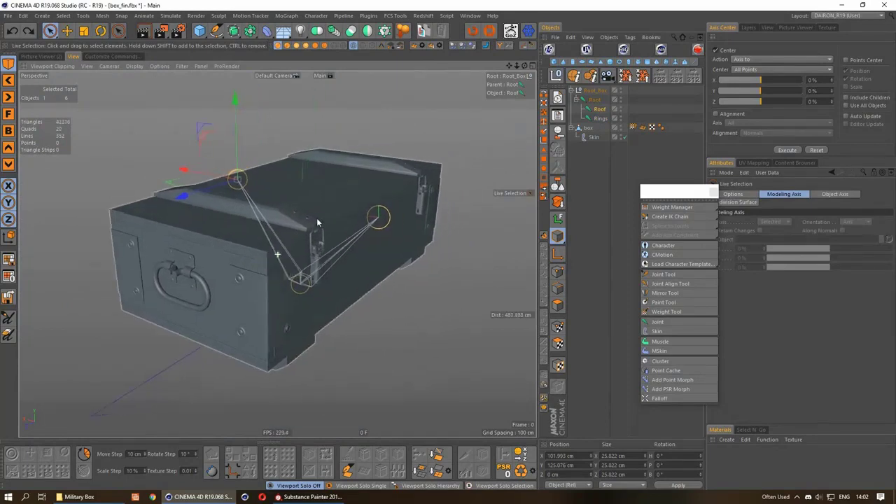
Step: Swing the lid open on the Roof joint and orbit around the open box
key(ctrl+shift+z)
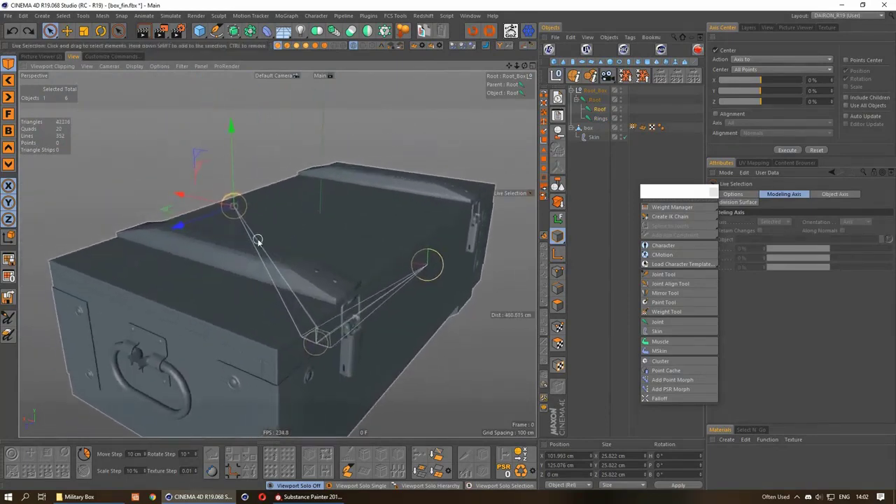
key(r)
mouse_move(274, 208)
mouse_down()
mouse_move(266, 163)
mouse_move(247, 201)
mouse_up()
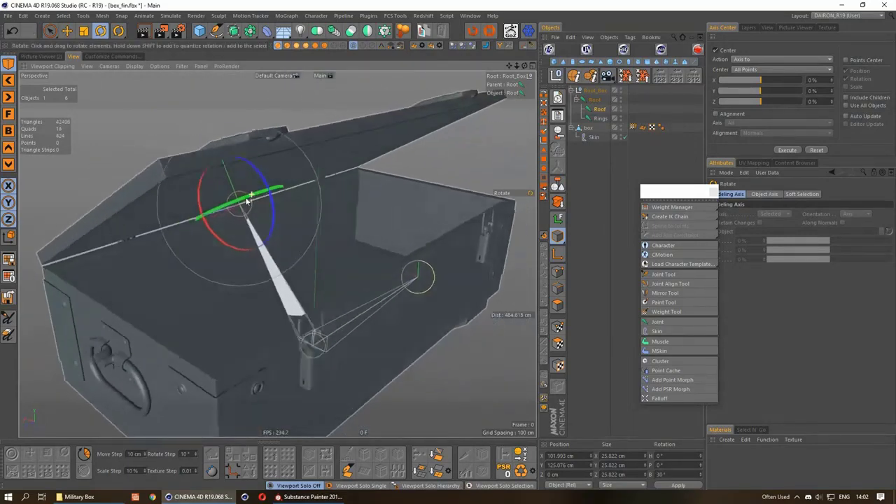
click(418, 278)
mouse_move(418, 278)
alt+mouse_down()
mouse_move(434, 170)
mouse_move(174, 429)
mouse_move(194, 411)
alt+mouse_up()
mouse_move(430, 306)
alt+mouse_down()
mouse_move(225, 305)
mouse_move(84, 256)
mouse_move(49, 260)
mouse_move(140, 295)
alt+mouse_up()
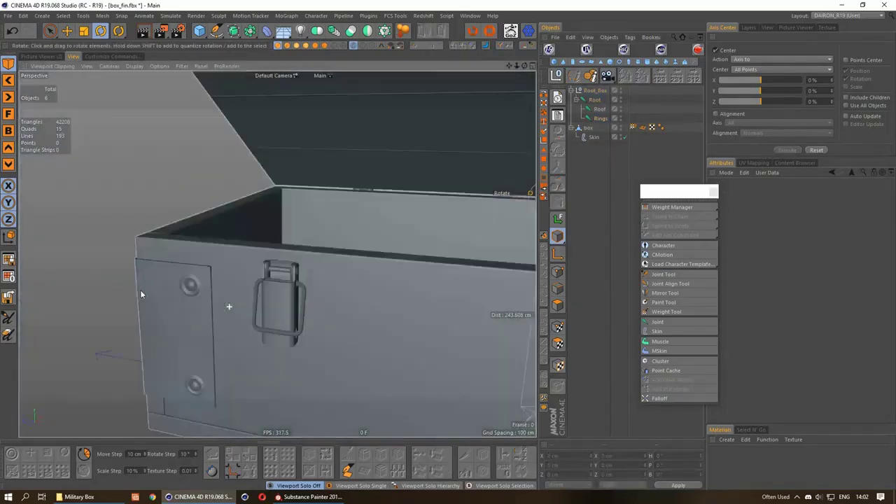
scroll(140, 294, down, 5)
alt+drag(228, 320, 397, 243)
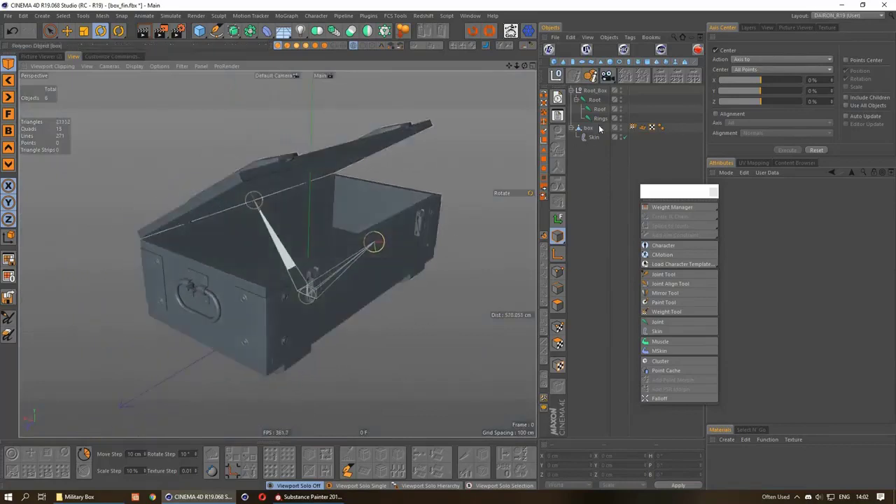
Step: Deselect the Rings joint, close the Character menu, and orbit to check the open lid
click(601, 118)
alt+drag(397, 305, 266, 316)
scroll(266, 323, up, 3)
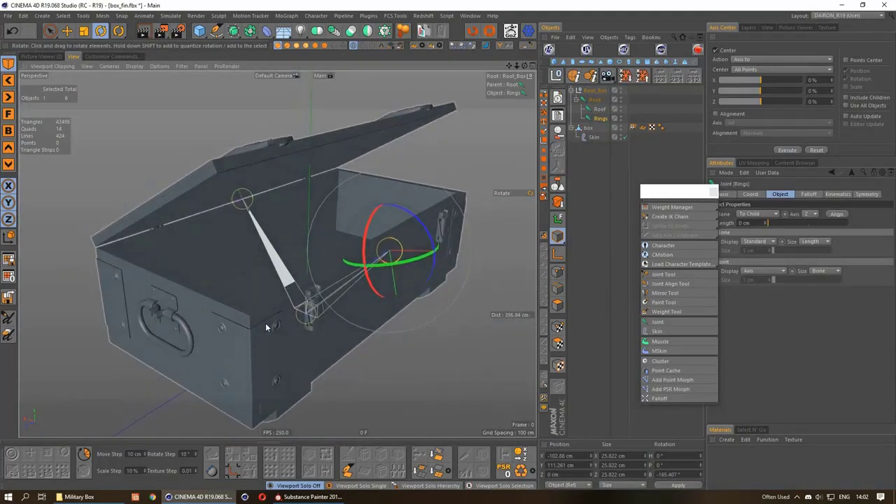
alt+drag(266, 329, 261, 298)
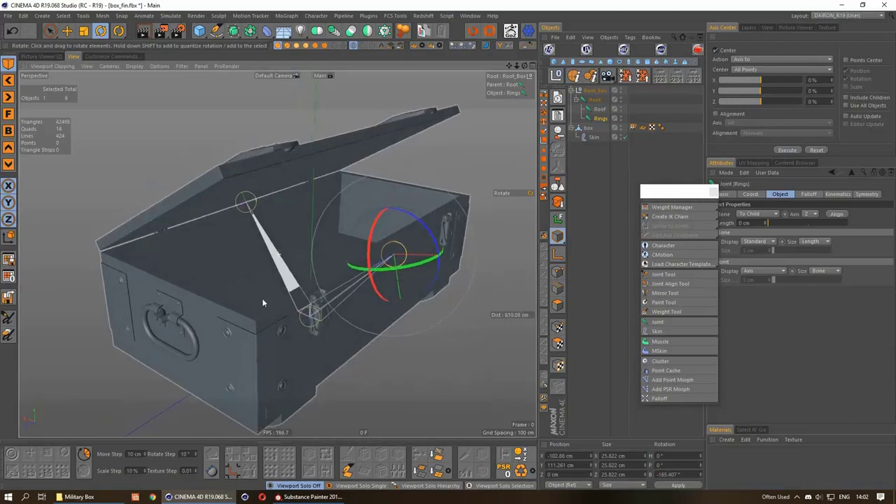
scroll(262, 298, down, 3)
key(space)
click(479, 320)
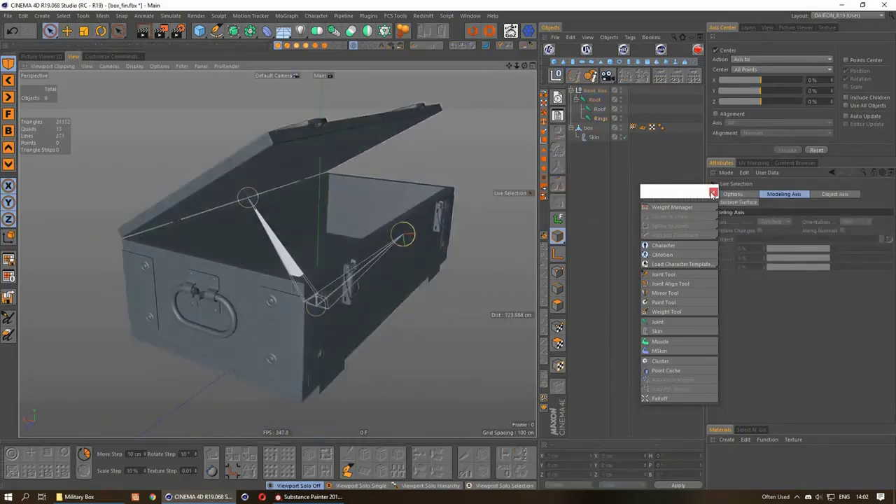
click(506, 233)
mouse_move(506, 234)
alt+mouse_down()
mouse_move(408, 177)
mouse_move(462, 234)
alt+mouse_up()
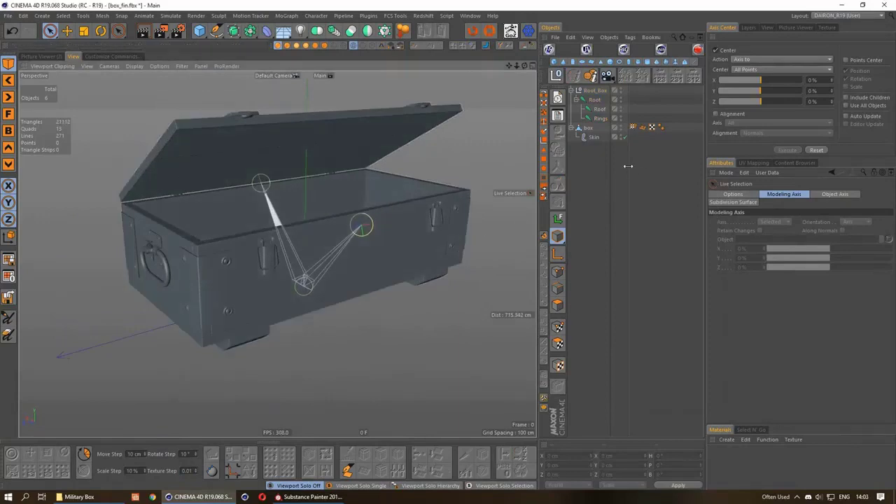
Step: Export the rigged box as FBX named box_lp, accepting the FBX 7.5 export settings
click(9, 298)
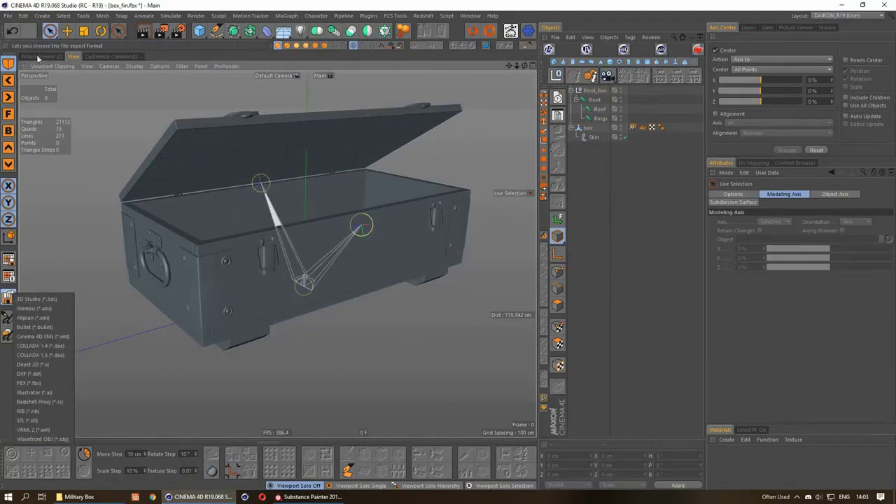
click(31, 384)
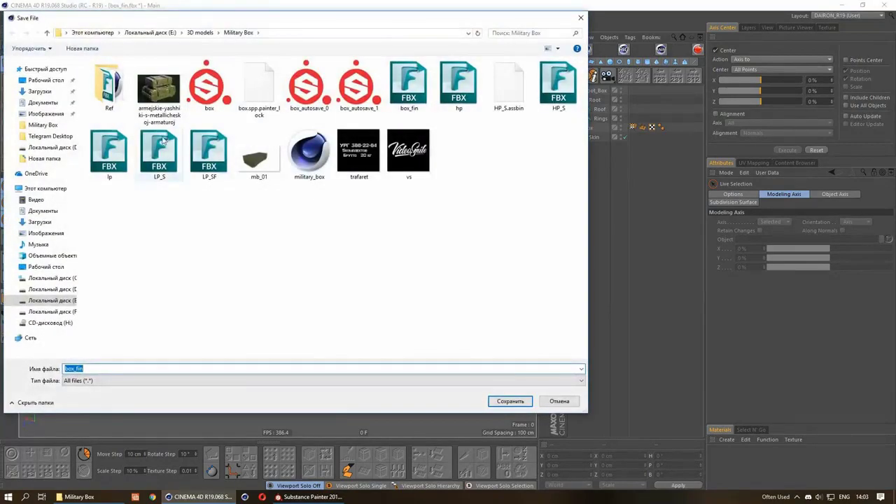
click(157, 373)
key(BackSpace)
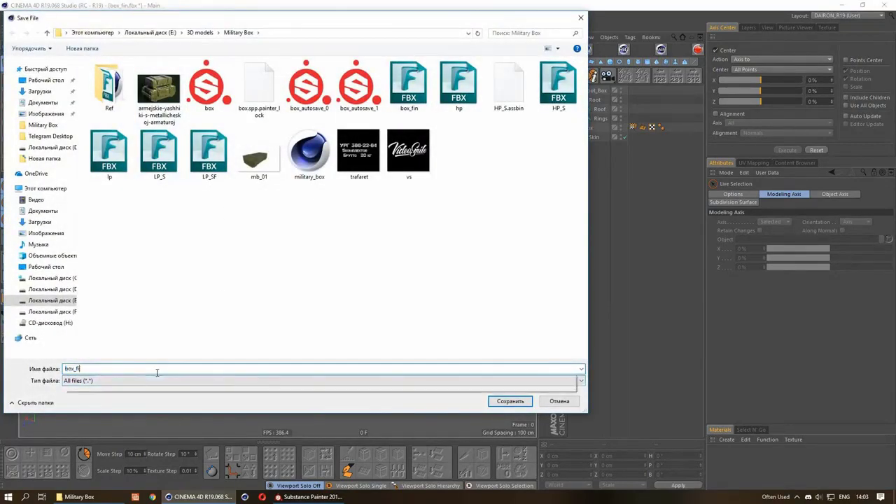
key(BackSpace)
key(BackSpace)
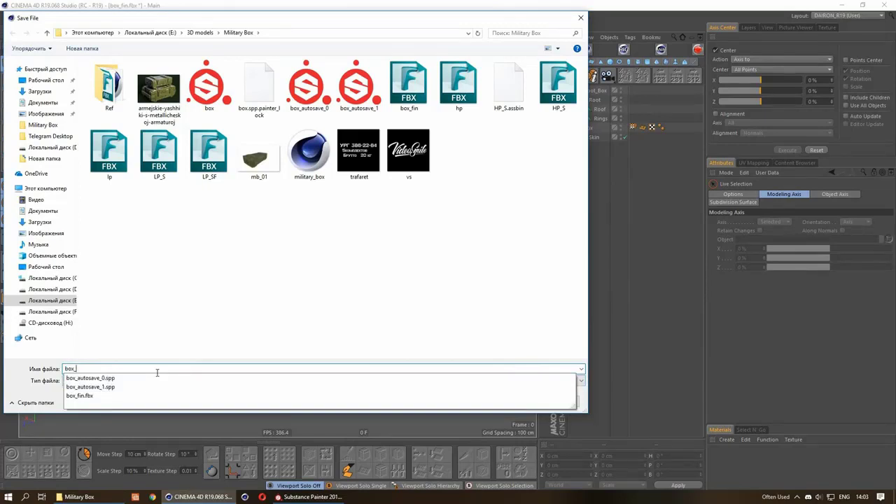
text(lp)
key(Return)
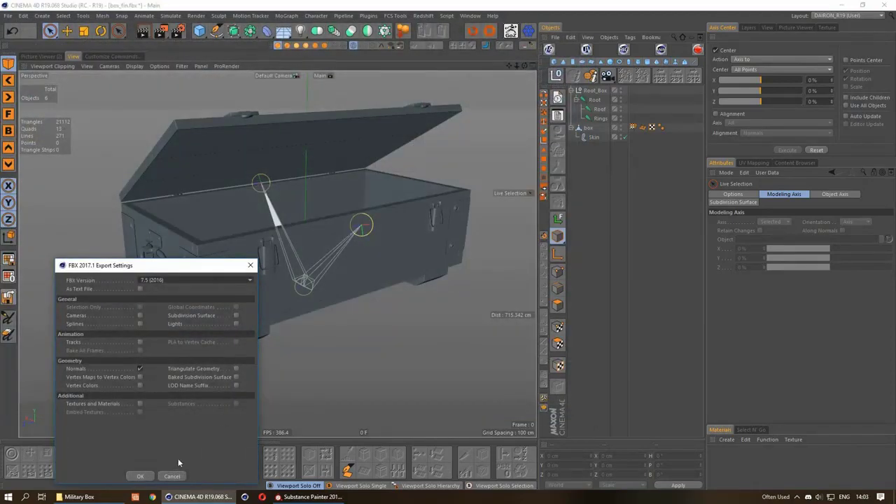
drag(202, 270, 302, 195)
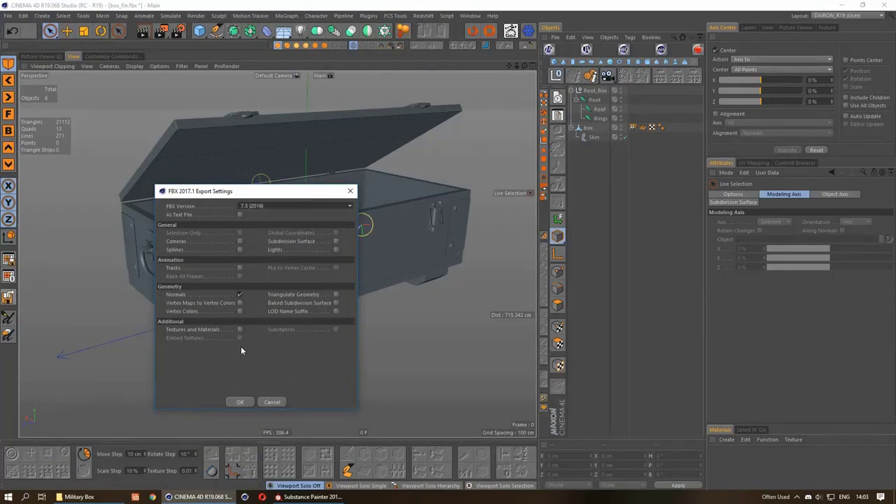
click(241, 402)
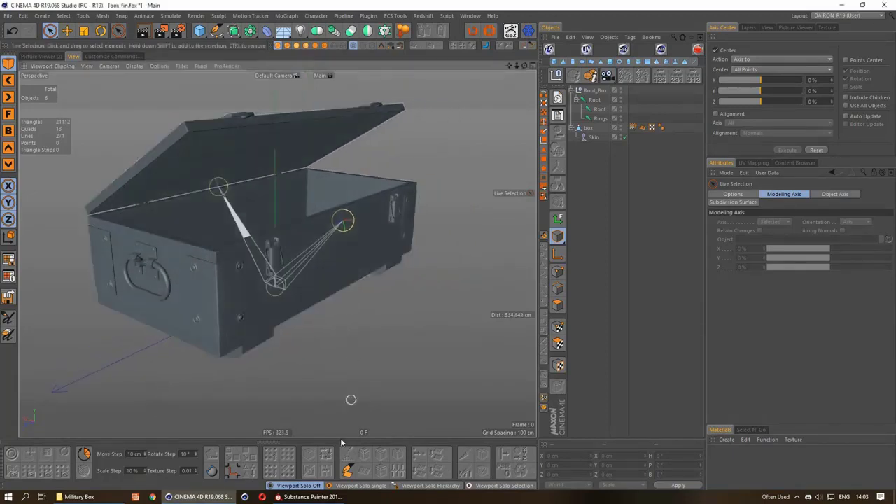
Step: In Substance Painter, restore the hidden panels, show Texture Set Settings, and start Export Textures
click(308, 497)
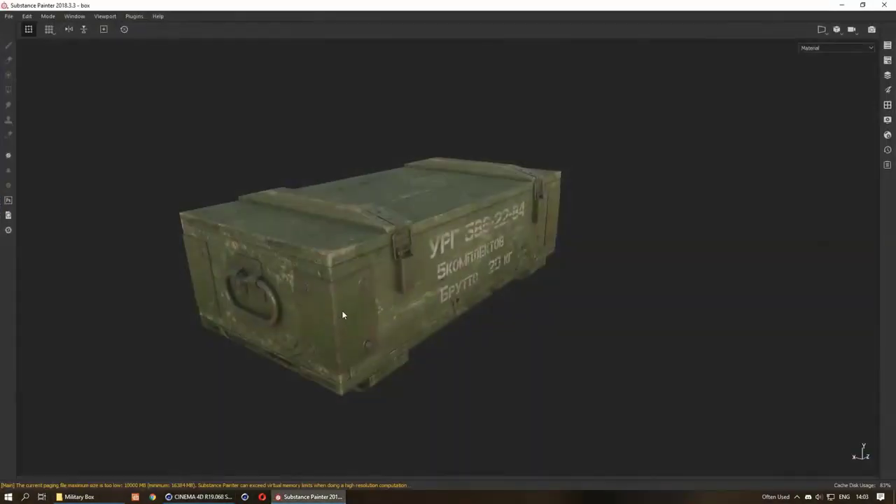
alt+drag(342, 310, 416, 285)
key(Tab)
mouse_move(314, 196)
alt+mouse_down()
mouse_move(411, 191)
mouse_move(523, 138)
alt+mouse_up()
click(769, 29)
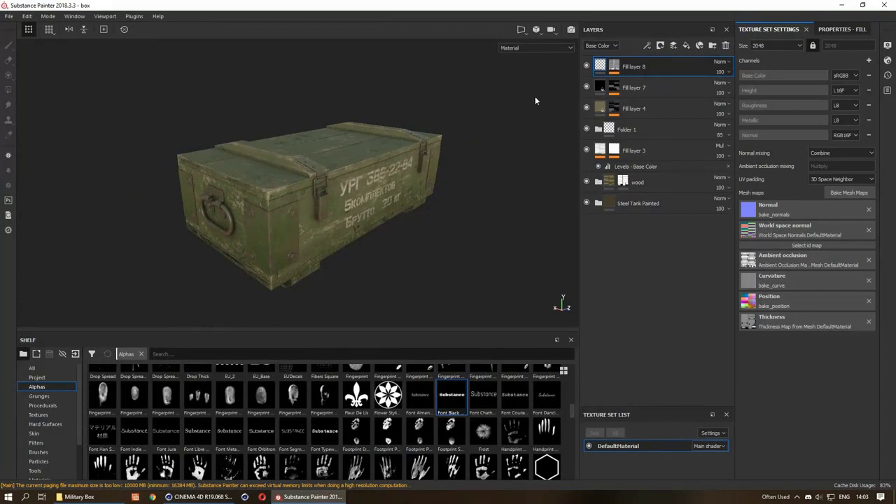
click(9, 16)
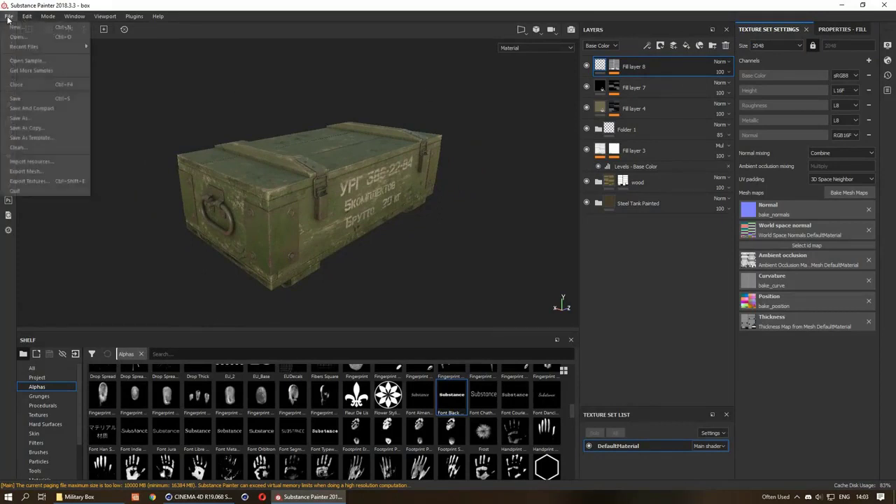
click(31, 181)
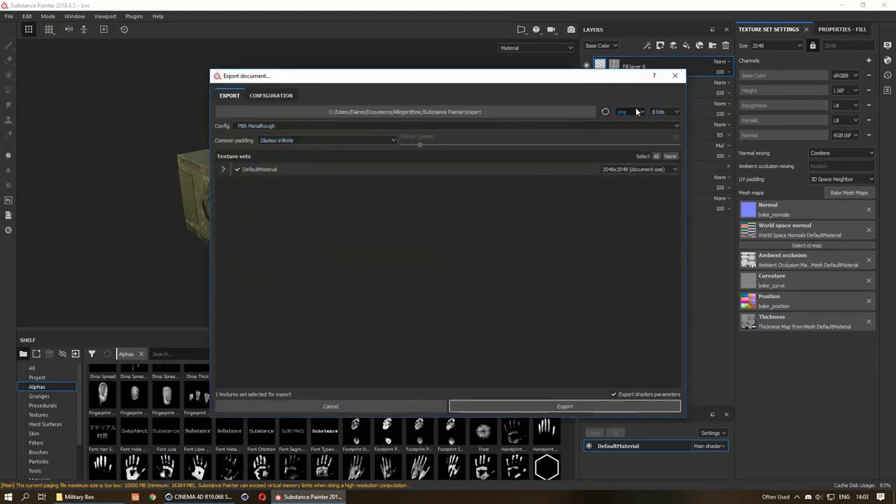
Step: Create a Textures folder inside Military Box and set it as the export path
click(582, 111)
click(252, 198)
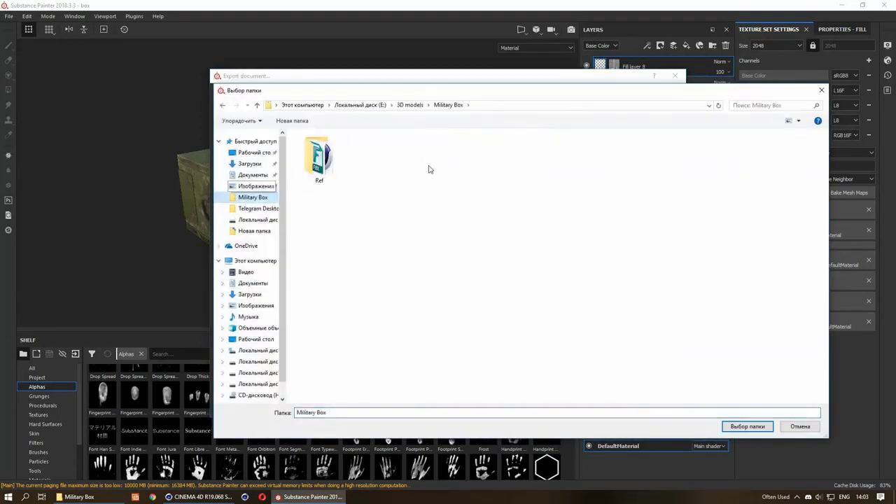
right_click(366, 230)
mouse_move(294, 336)
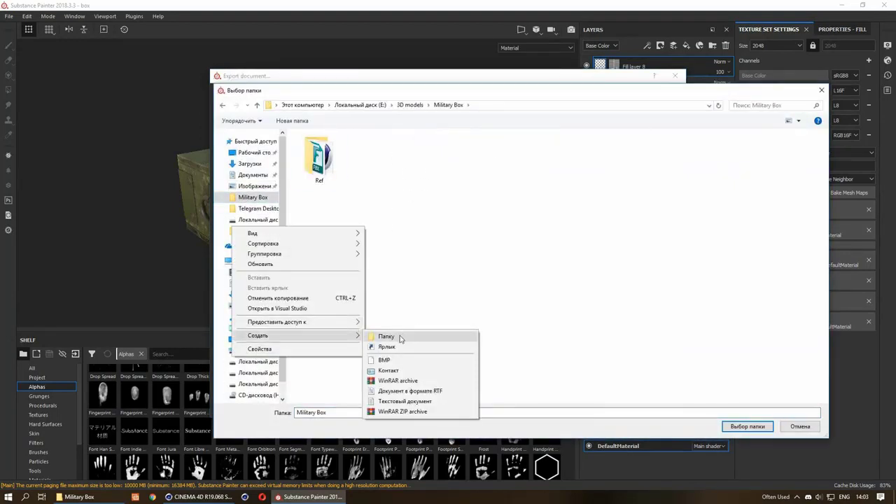
click(399, 337)
text(Te)
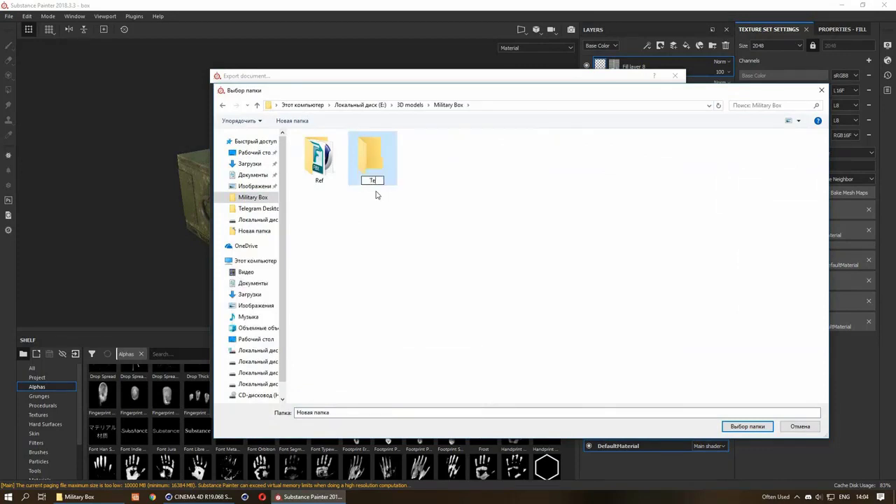
text(xtures)
key(Return)
key(Return)
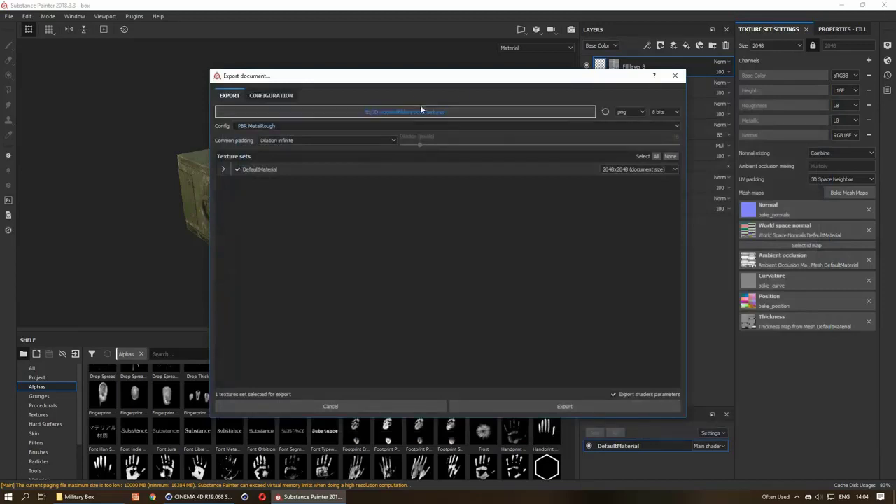
Step: Change the export file format from png to targa and reposition the export dialog
click(637, 114)
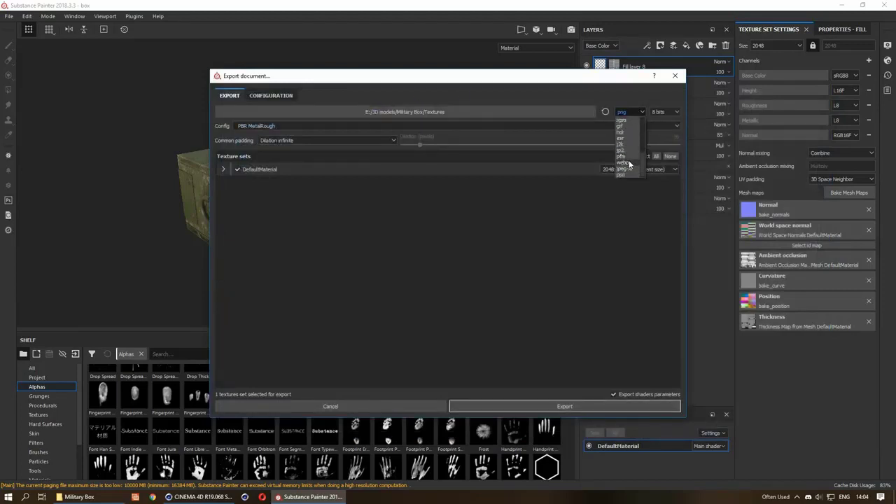
scroll(629, 147, up, 1)
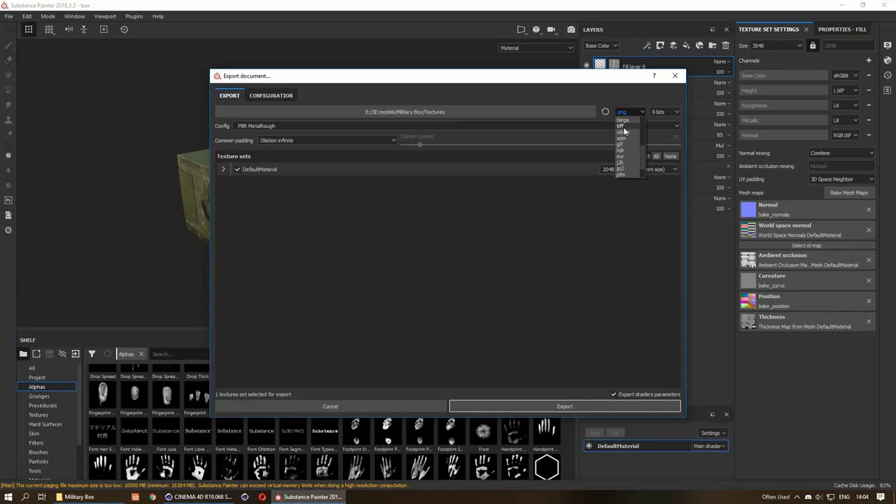
click(620, 120)
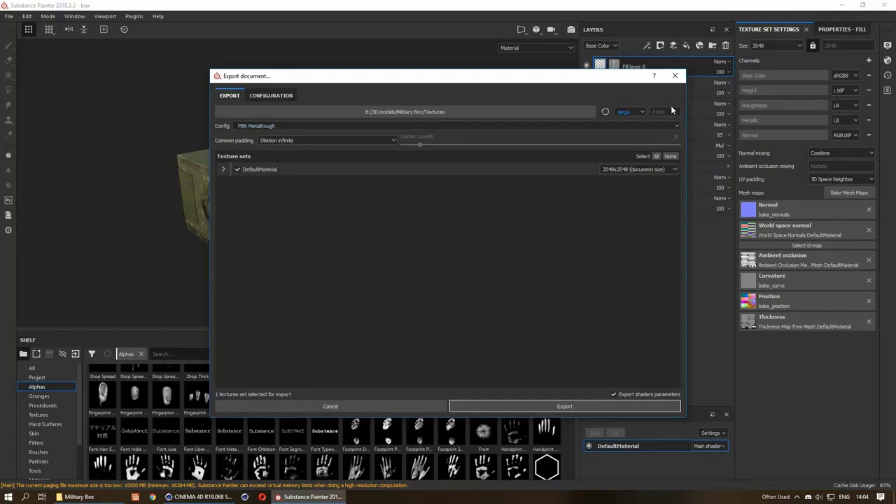
drag(563, 72, 453, 70)
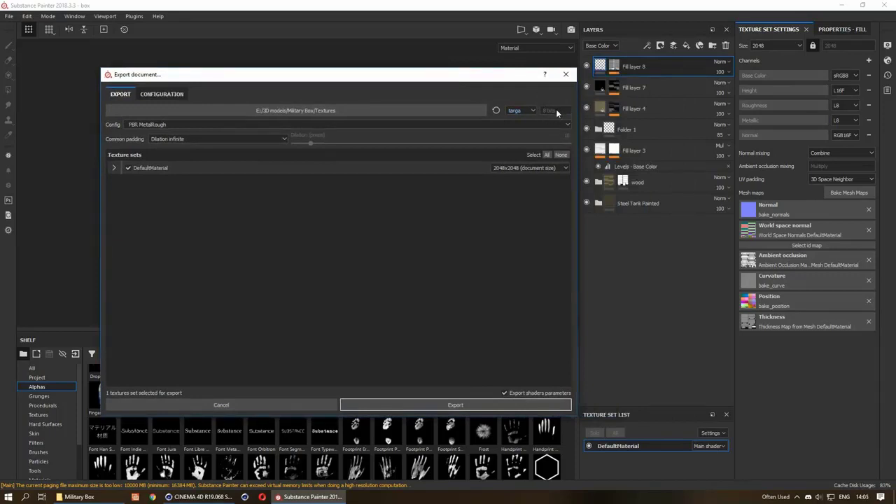
drag(427, 74, 441, 68)
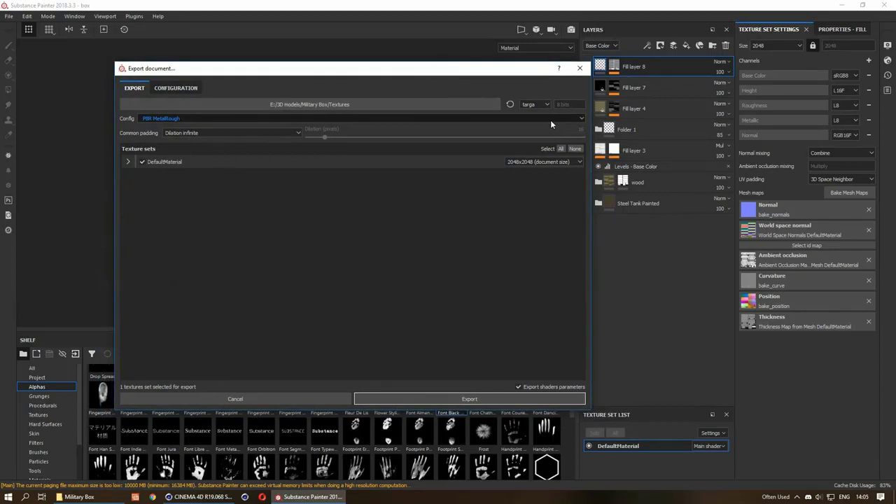
drag(341, 74, 369, 72)
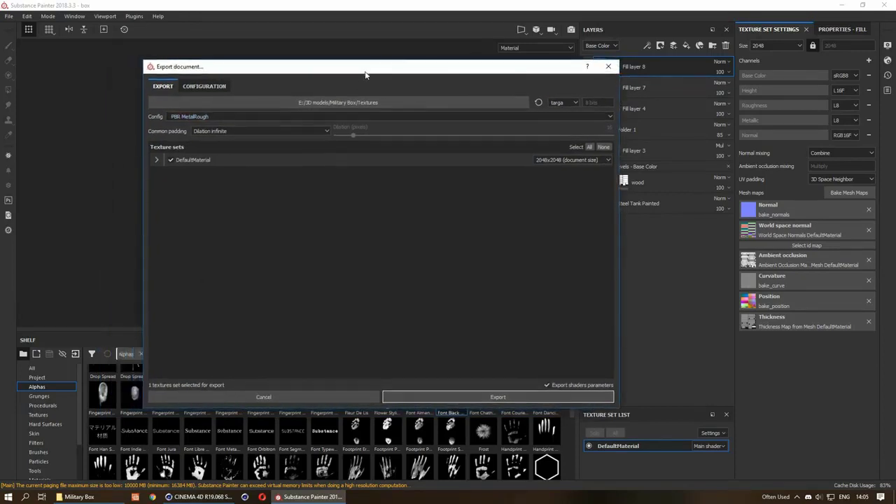
drag(294, 67, 229, 71)
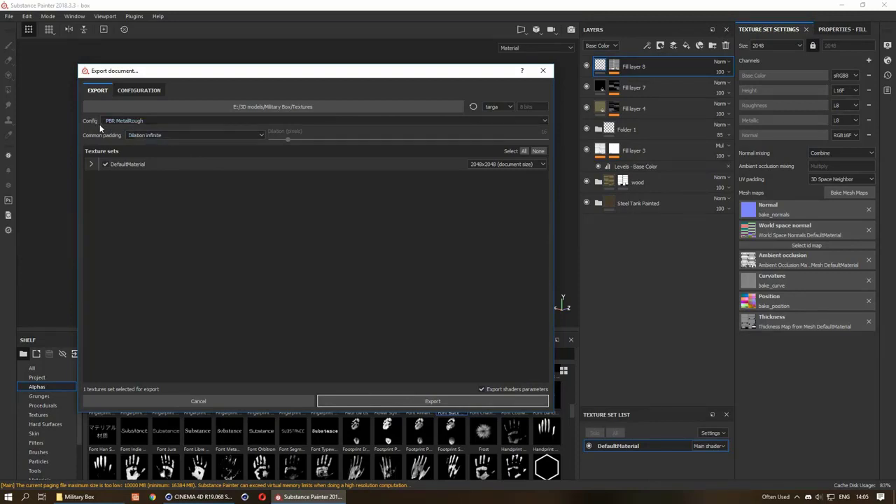
Step: Keep the PBR MetalRough preset and expand DefaultMaterial to list its six output maps
click(129, 121)
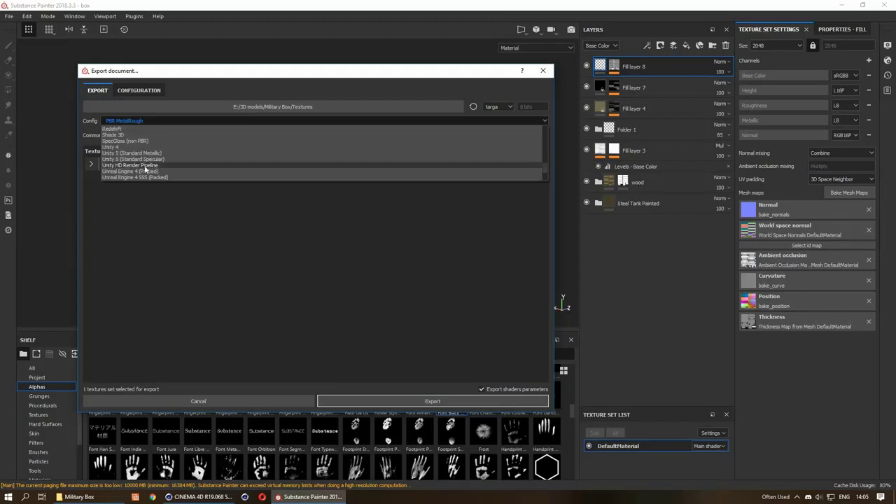
scroll(139, 162, up, 3)
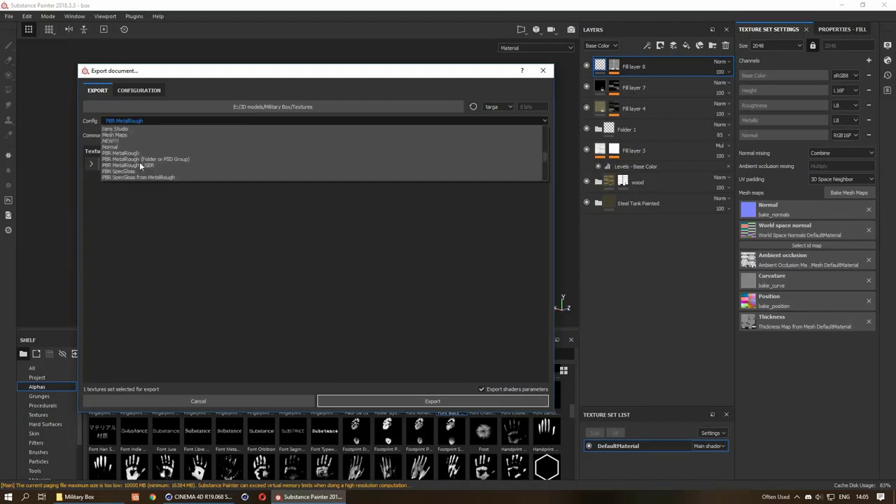
scroll(140, 161, up, 1)
scroll(139, 160, up, 1)
scroll(139, 159, up, 1)
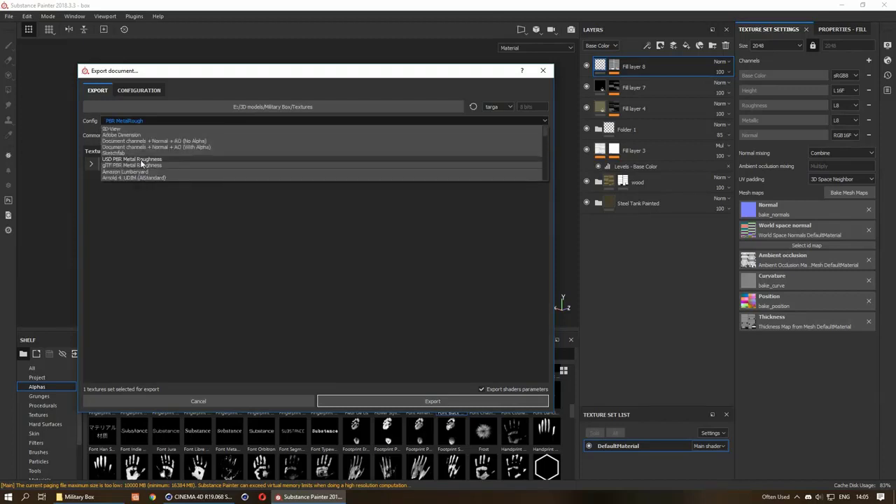
scroll(140, 159, down, 1)
scroll(140, 161, down, 1)
scroll(137, 157, down, 1)
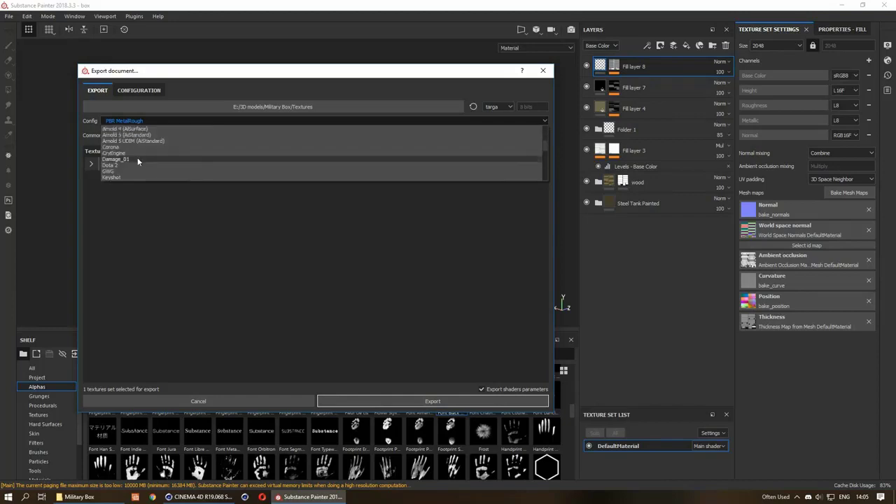
scroll(138, 147, down, 1)
scroll(147, 149, down, 2)
scroll(151, 151, down, 1)
scroll(151, 153, down, 2)
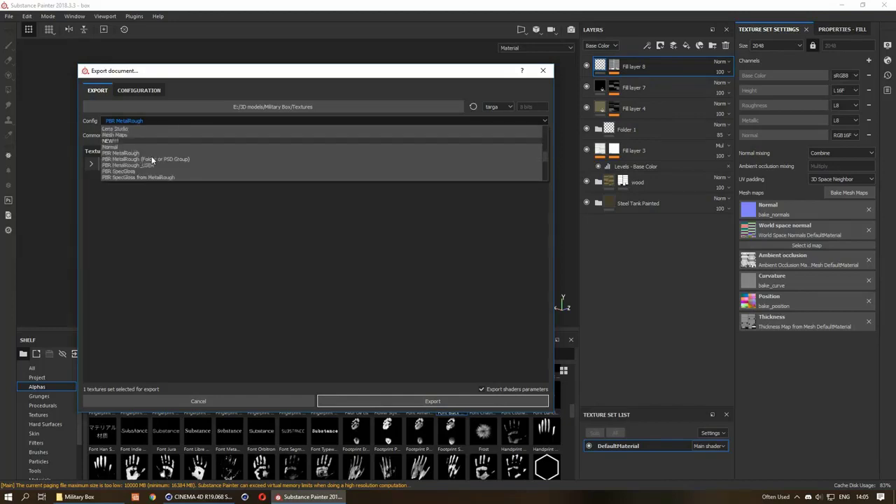
scroll(150, 156, down, 2)
scroll(149, 160, up, 1)
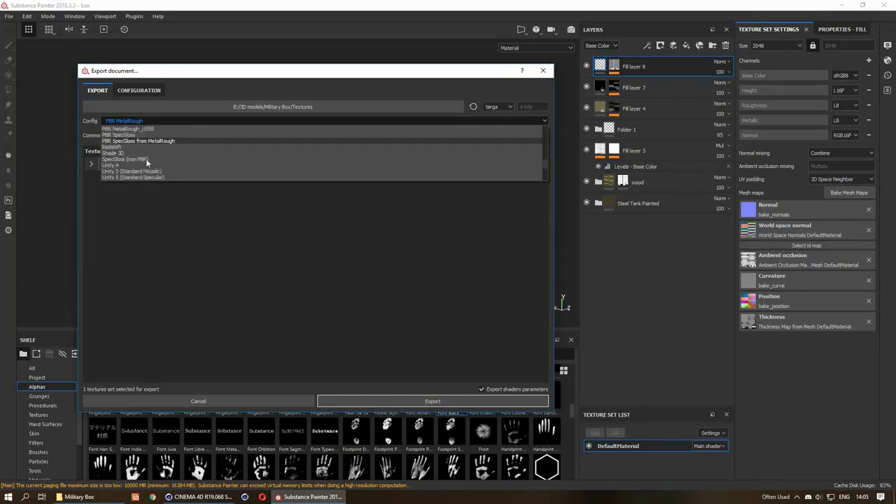
scroll(146, 159, down, 1)
scroll(212, 158, down, 1)
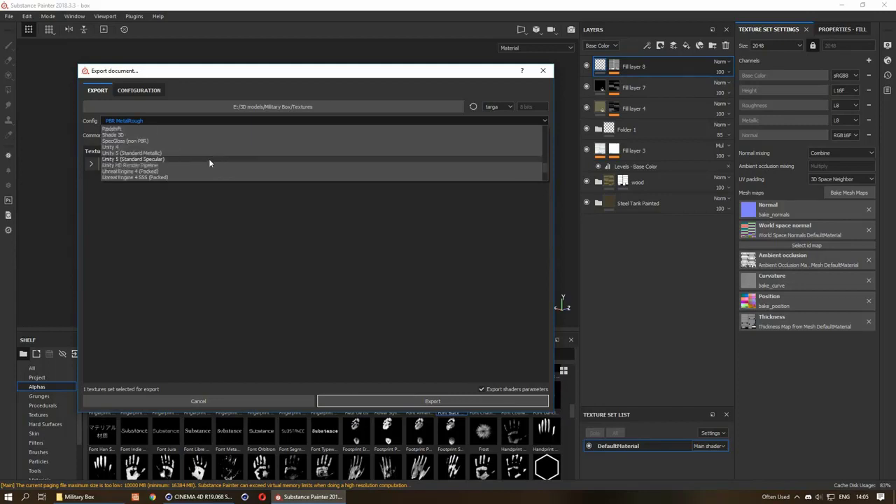
scroll(210, 154, up, 1)
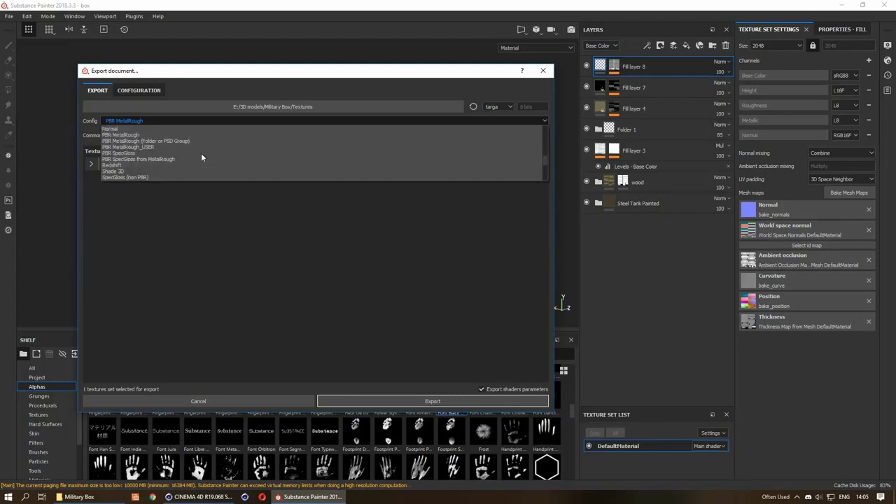
scroll(201, 153, up, 1)
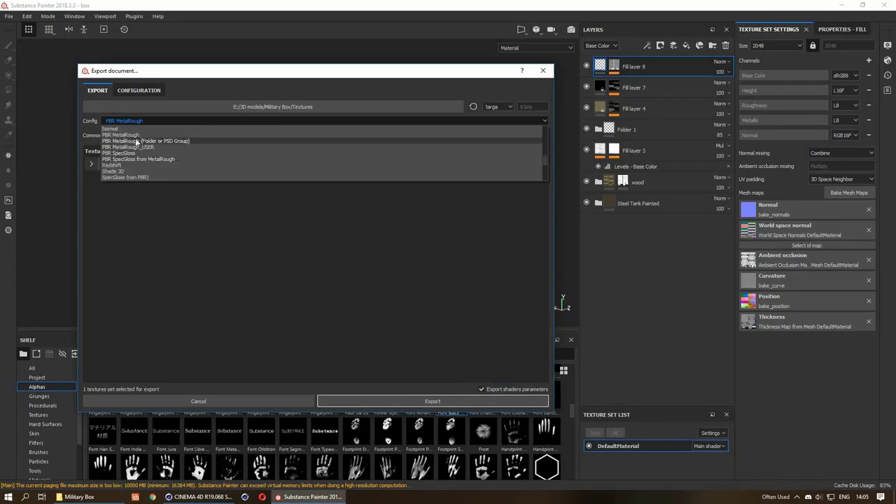
click(134, 135)
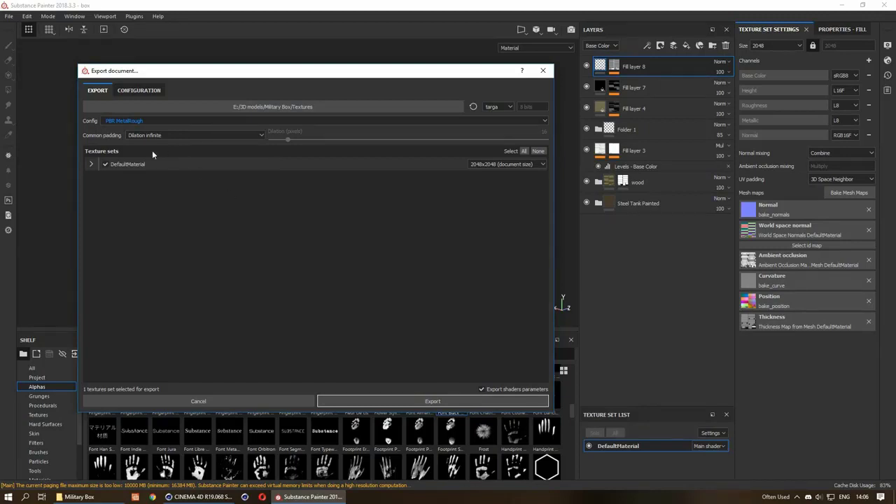
click(92, 165)
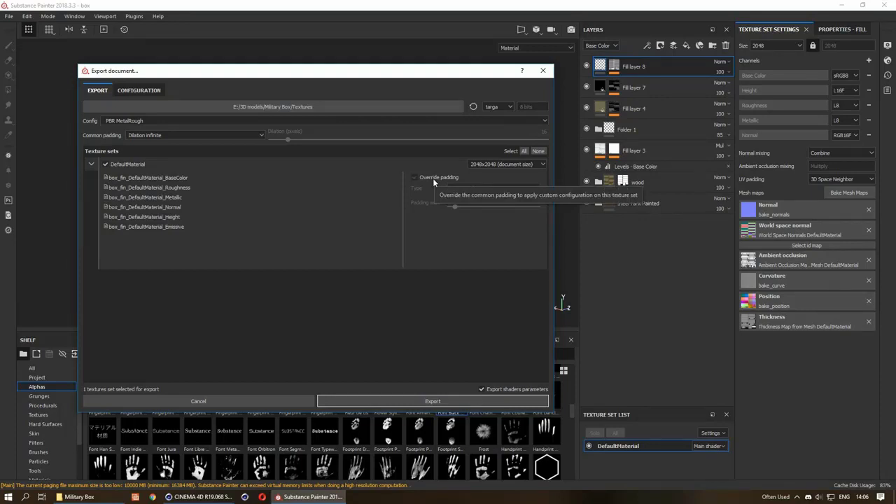
Step: Review the PBR MetalRough presets' output maps on the Configuration tab
click(145, 95)
click(117, 258)
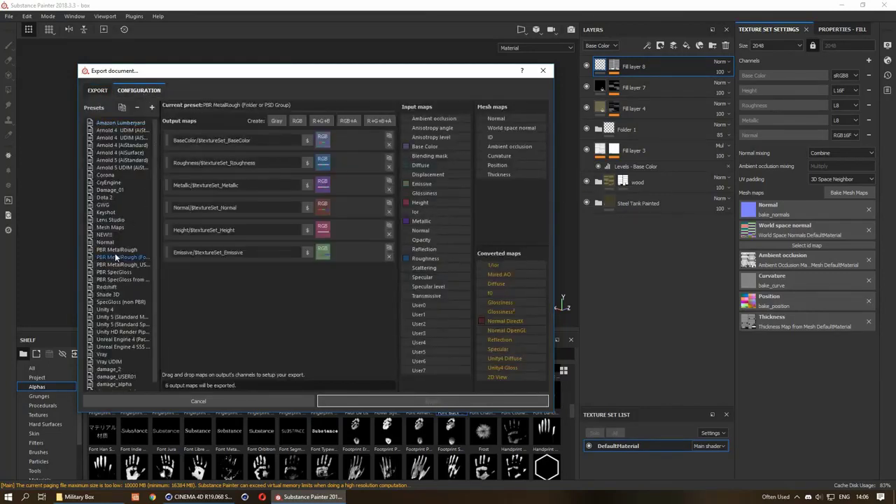
click(116, 250)
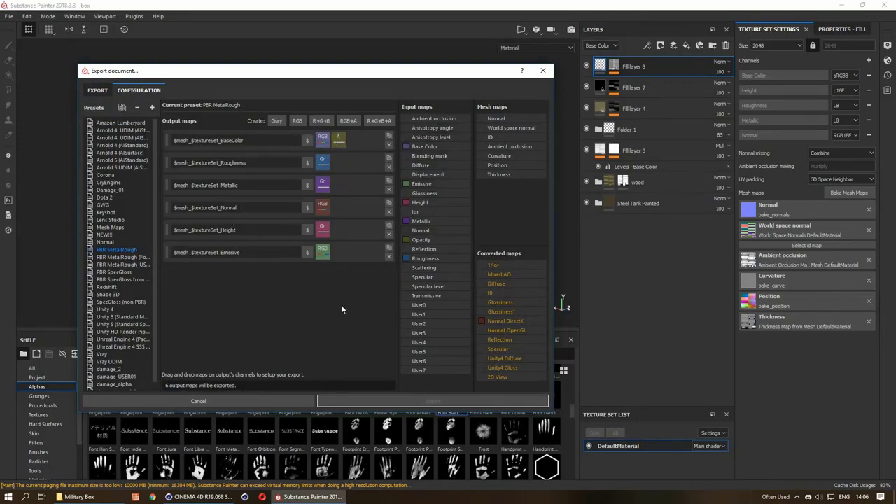
click(97, 90)
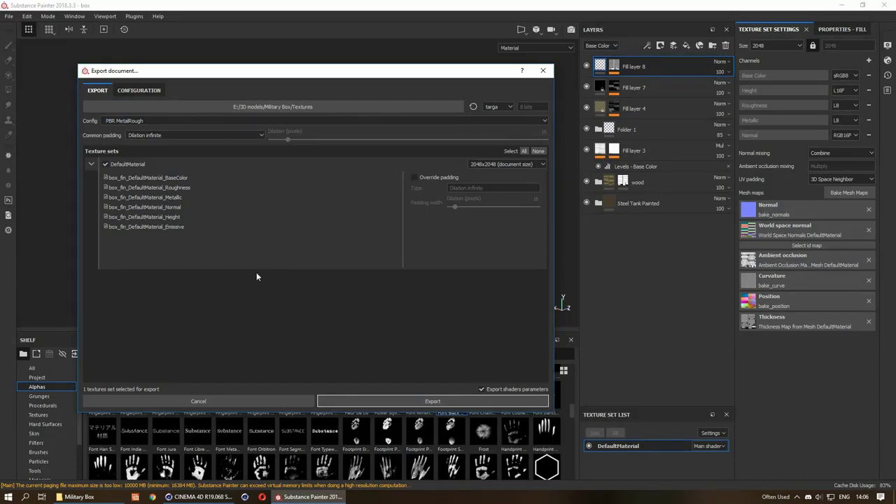
Step: Export the DefaultMaterial textures as targa to the Textures folder and dismiss the message
drag(356, 78, 376, 97)
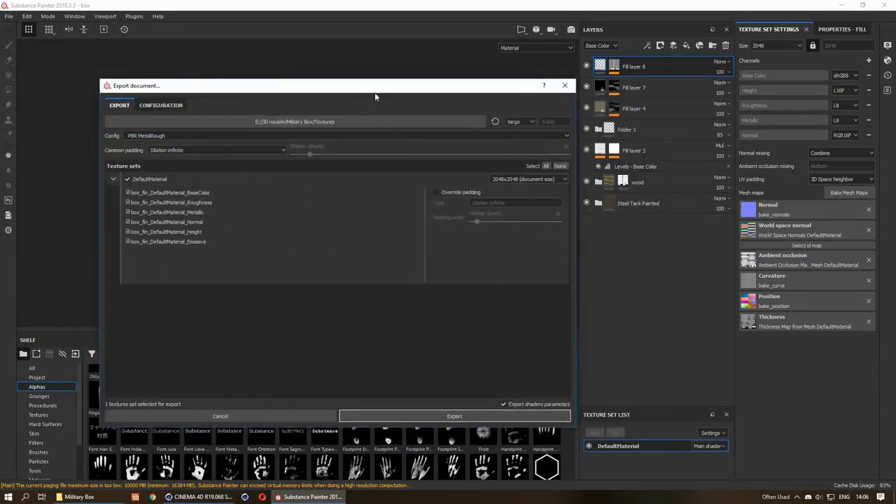
click(411, 416)
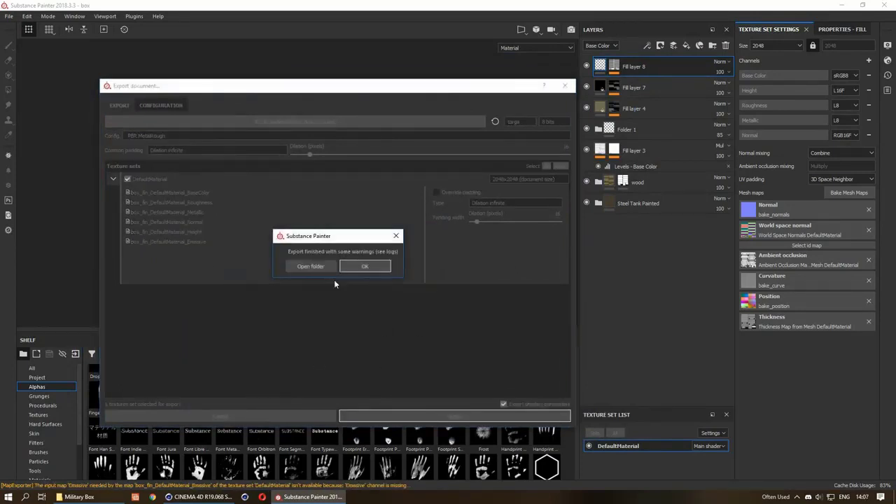
click(342, 265)
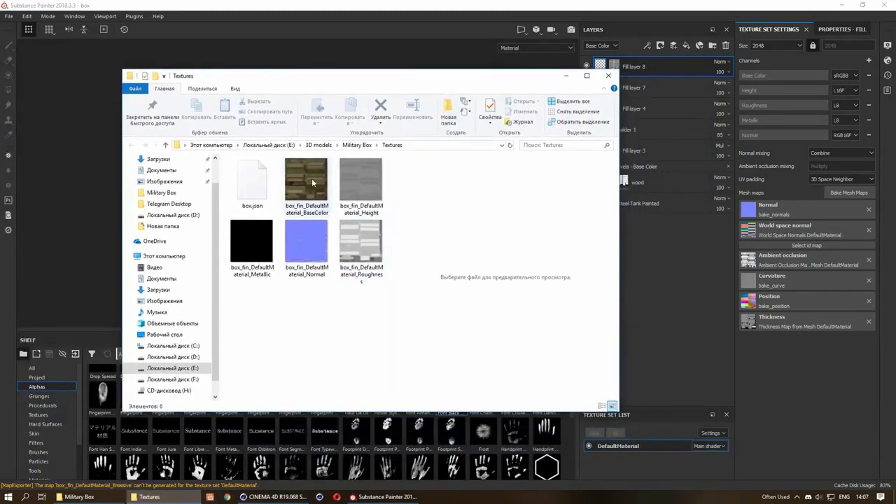
Step: Delete box_fin_DefaultMaterial_Height from the Textures folder and preview the BaseColor, Roughness, Metallic and Normal maps
click(327, 188)
click(355, 200)
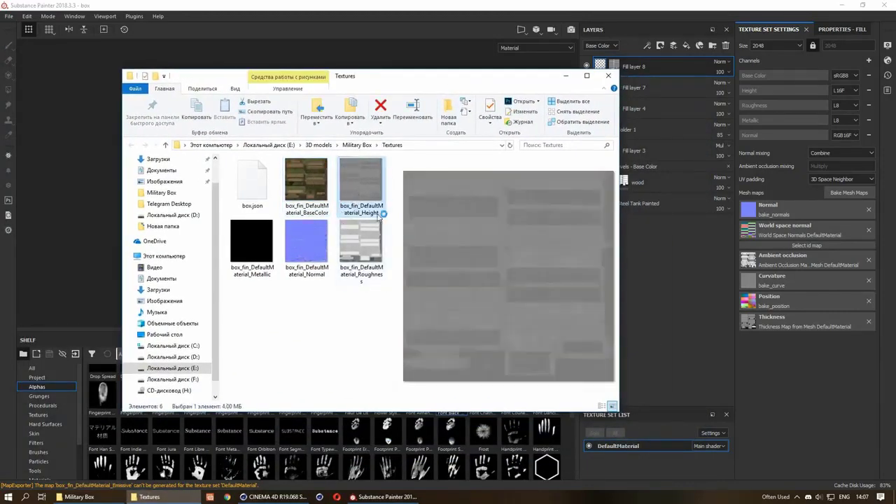
key(Delete)
click(315, 267)
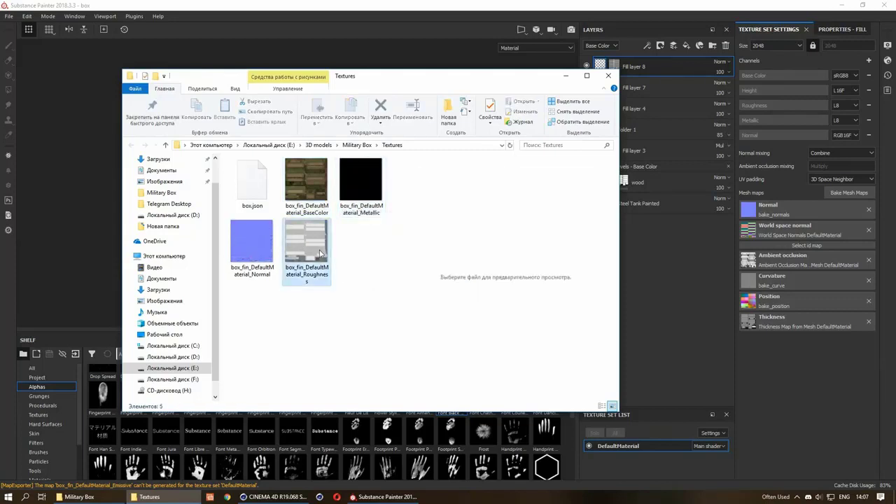
click(361, 183)
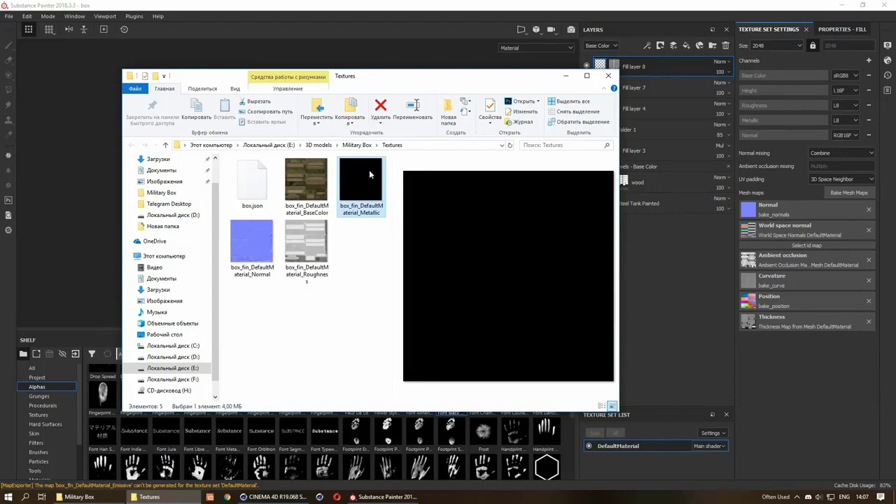
click(271, 263)
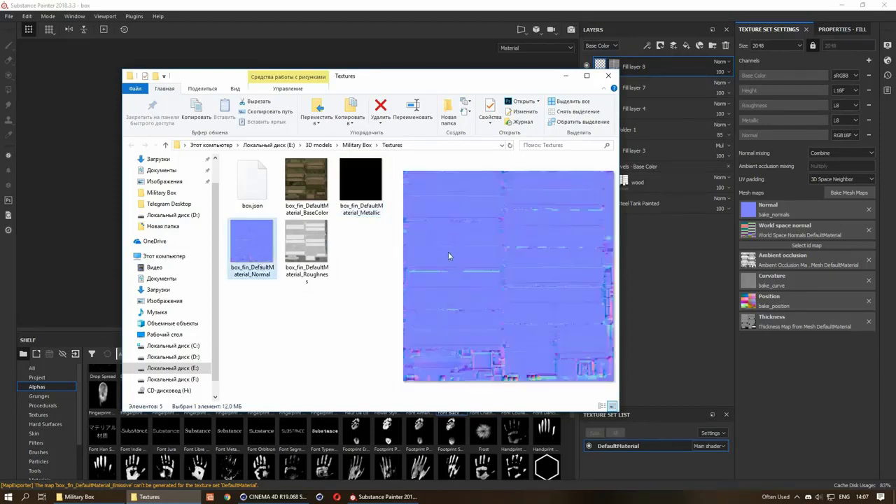
Step: Launch Marmoset Toolbag 3 from the Start menu, closing the ZBrush window opened by mistake
click(385, 497)
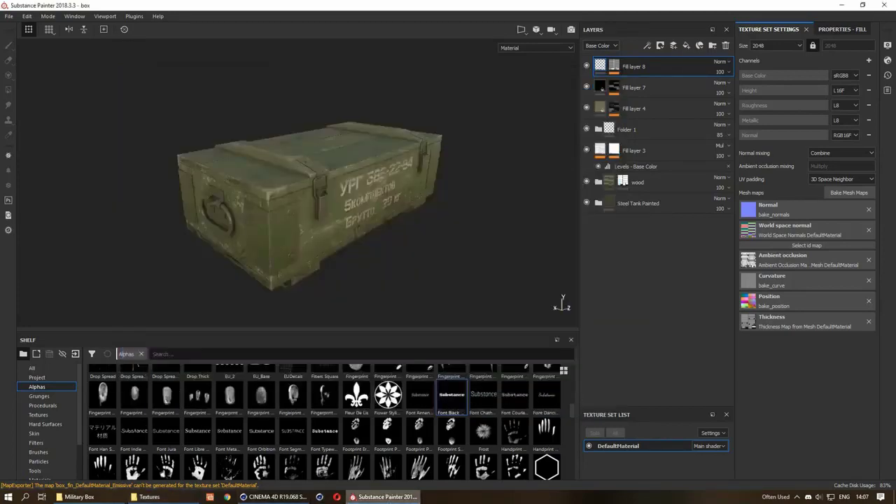
key(super)
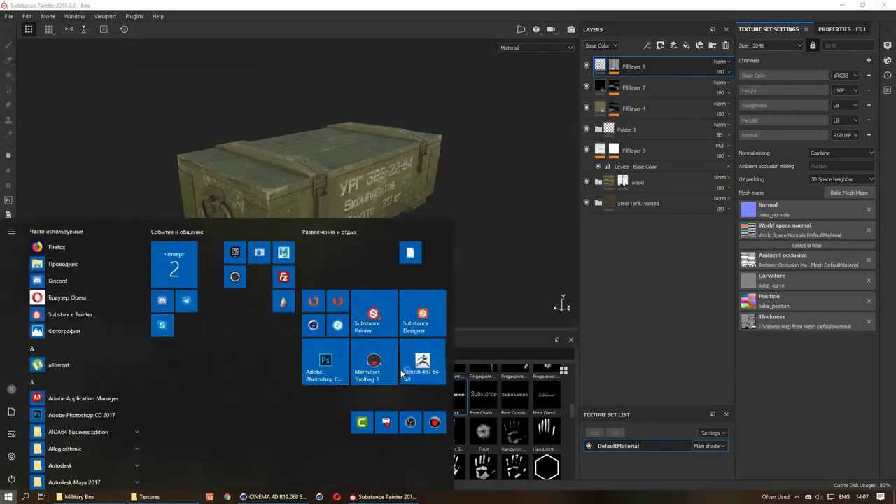
click(403, 369)
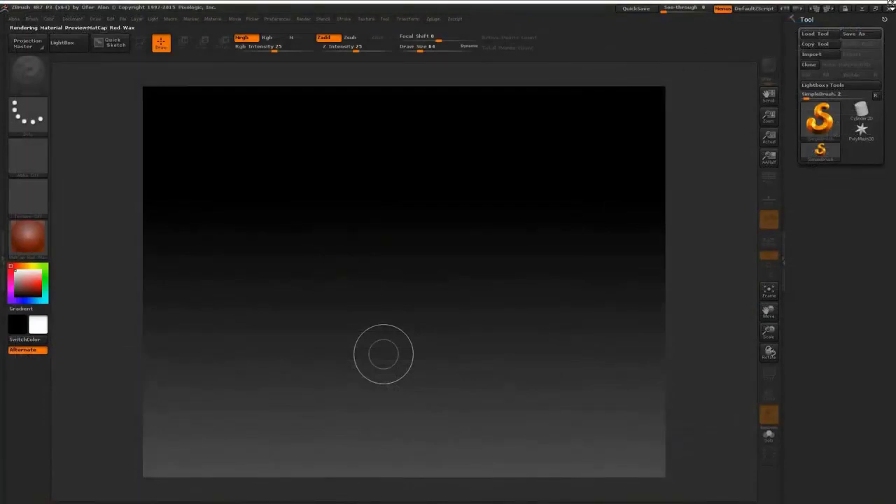
click(891, 10)
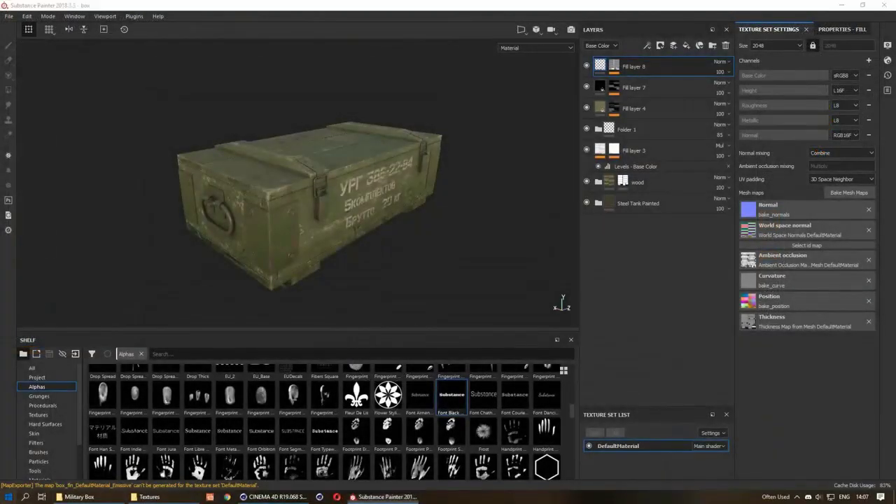
click(8, 497)
click(370, 369)
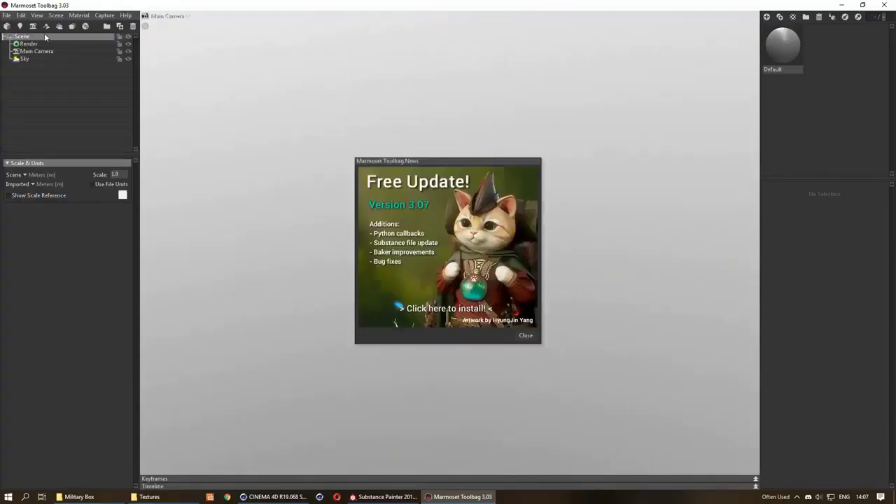
Step: Dismiss the news popup and load box_rig.fbx into the Marmoset scene
click(532, 336)
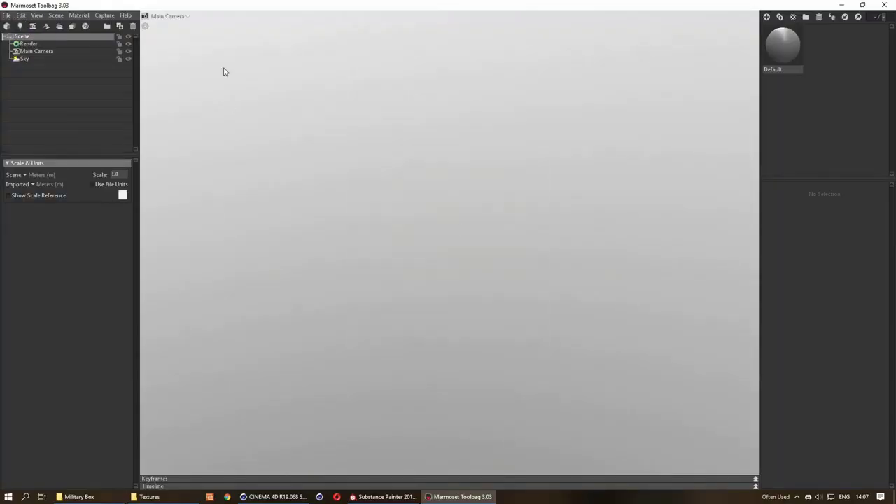
click(7, 26)
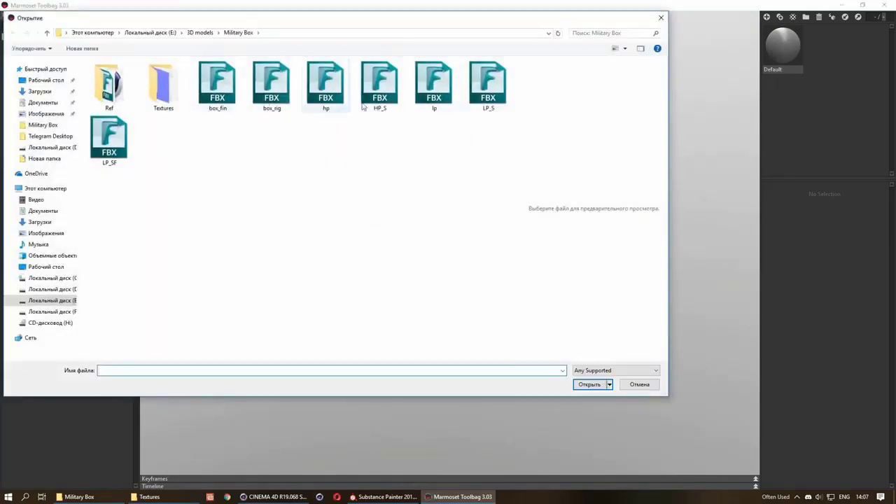
double_click(282, 105)
Step: Orbit around box_rig and inspect its box mesh and Default submesh
mouse_move(500, 170)
mouse_down()
mouse_move(436, 190)
mouse_move(460, 220)
mouse_move(416, 184)
mouse_move(647, 173)
mouse_up()
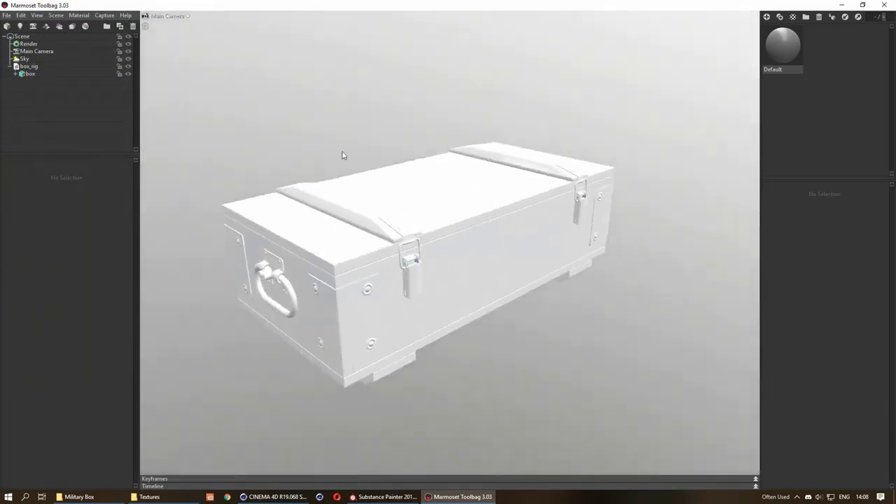
click(15, 73)
click(33, 82)
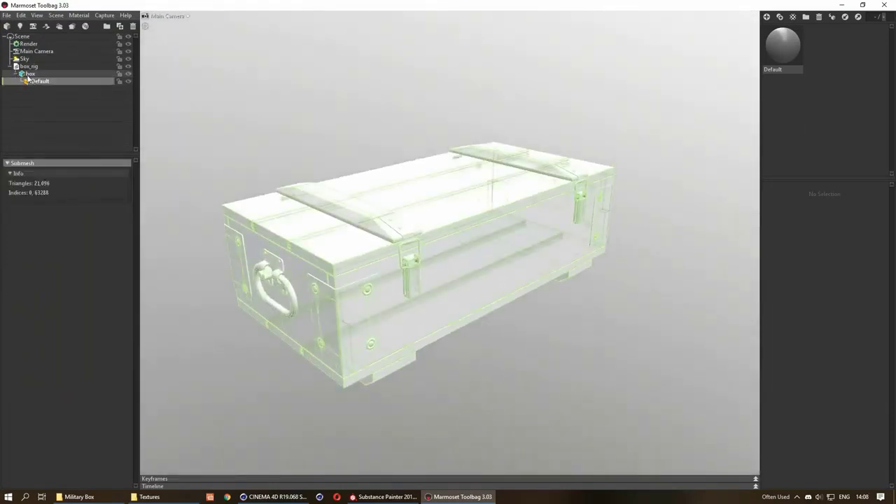
click(30, 73)
click(454, 378)
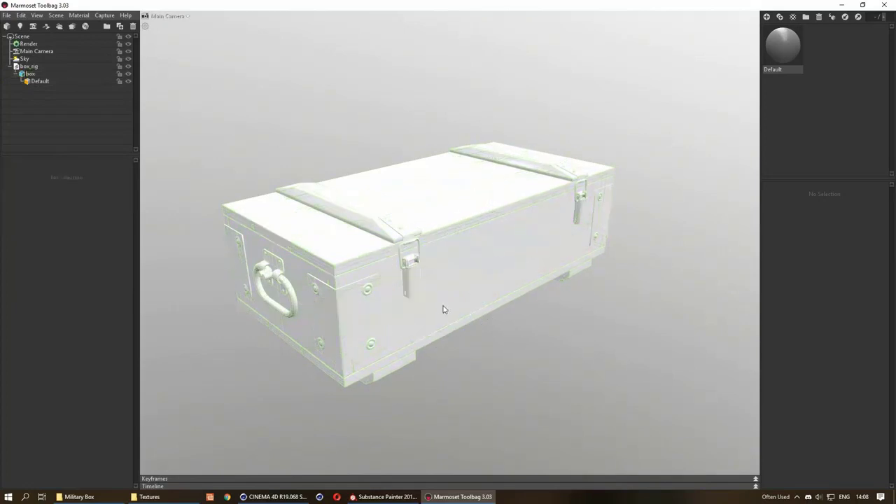
mouse_move(444, 310)
mouse_down()
mouse_move(497, 240)
mouse_move(503, 279)
mouse_up()
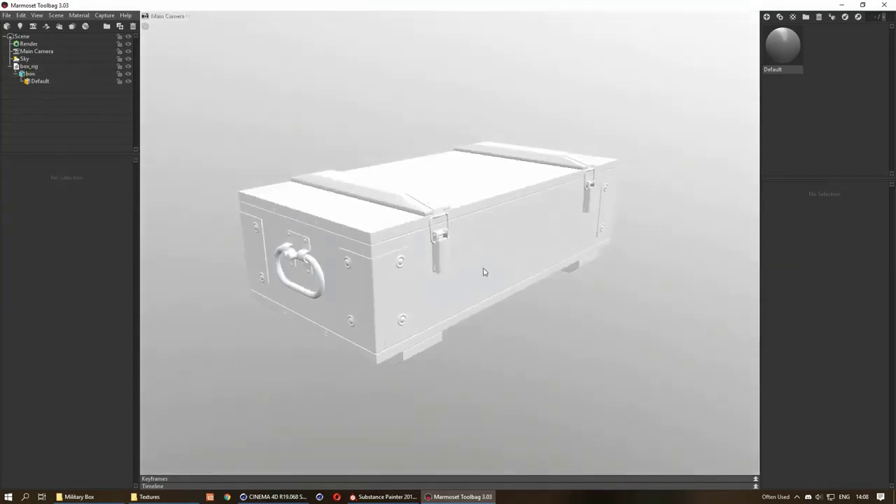
click(274, 497)
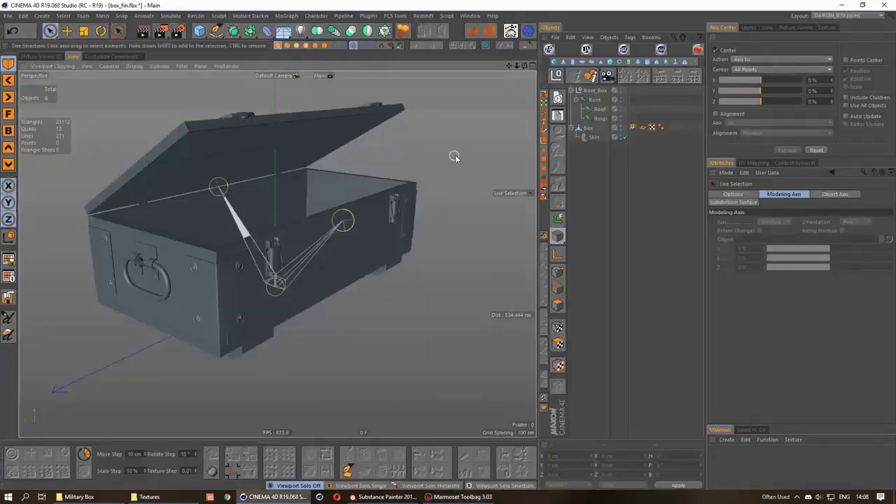
Step: Copy the box mesh below Skin in the Object Manager and select the Roof joint
click(588, 128)
ctrl+drag(588, 129, 583, 146)
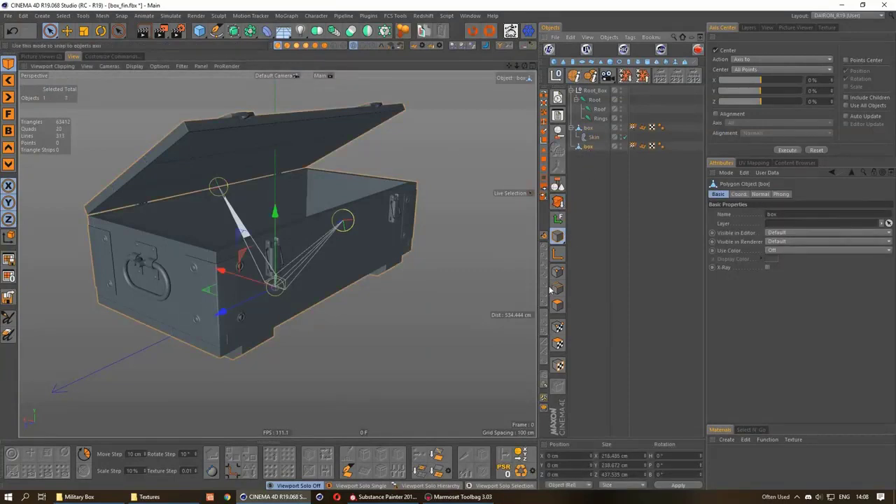
click(601, 108)
key(alt+Tab)
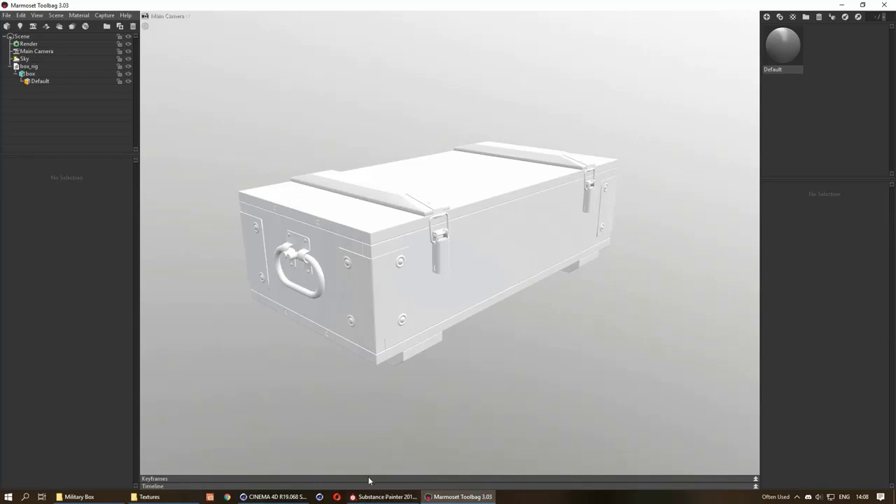
click(274, 497)
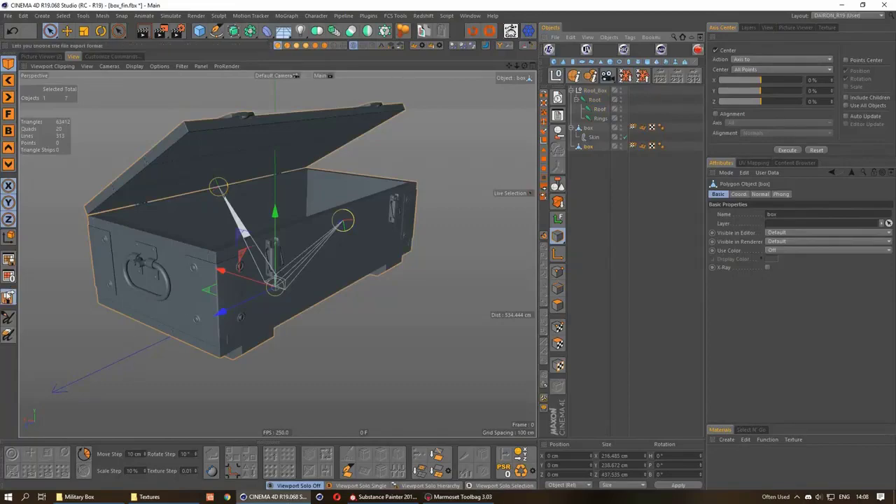
Step: Export the rigged box with FBX 2017.1 settings, overwriting the existing box_rig.fbx
click(8, 298)
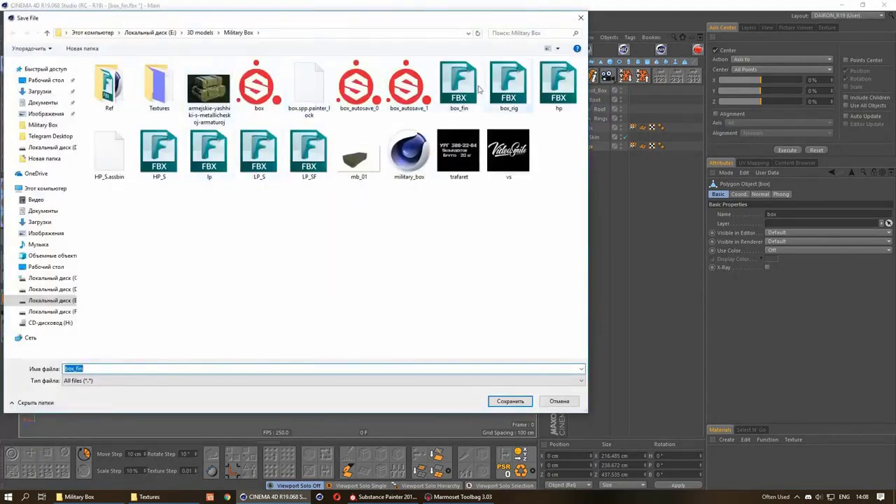
click(508, 86)
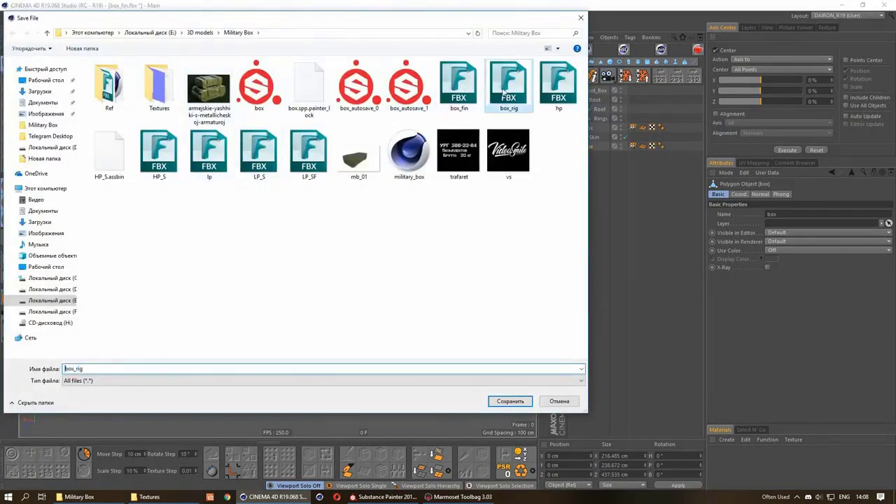
click(511, 401)
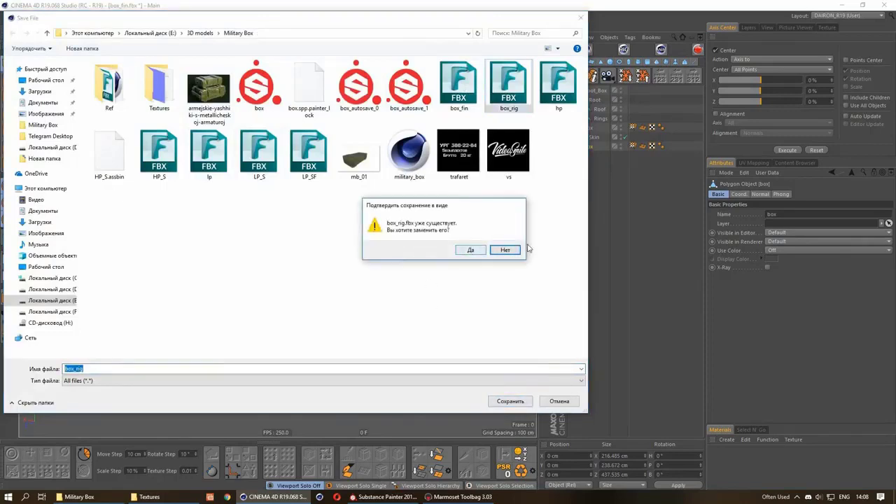
click(470, 250)
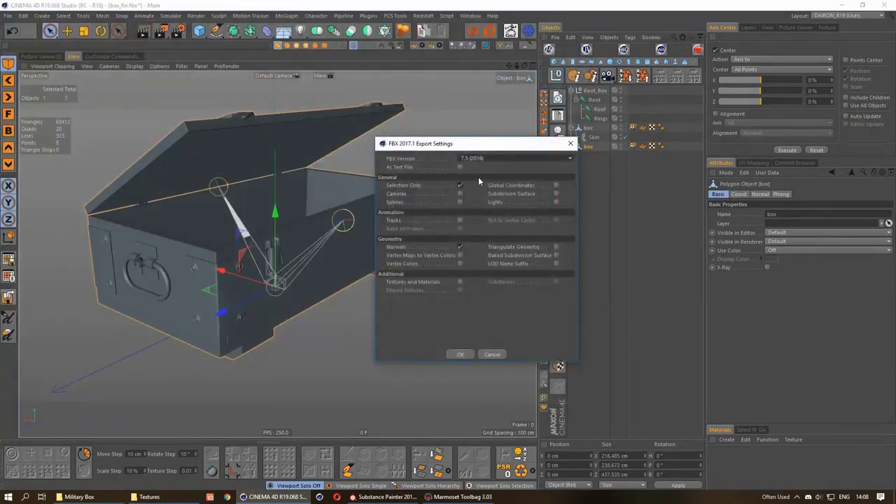
drag(487, 146, 372, 157)
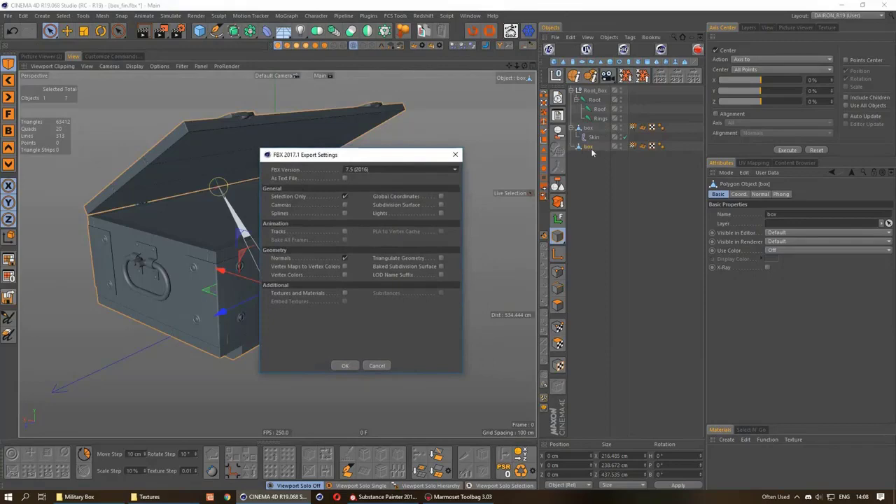
click(343, 365)
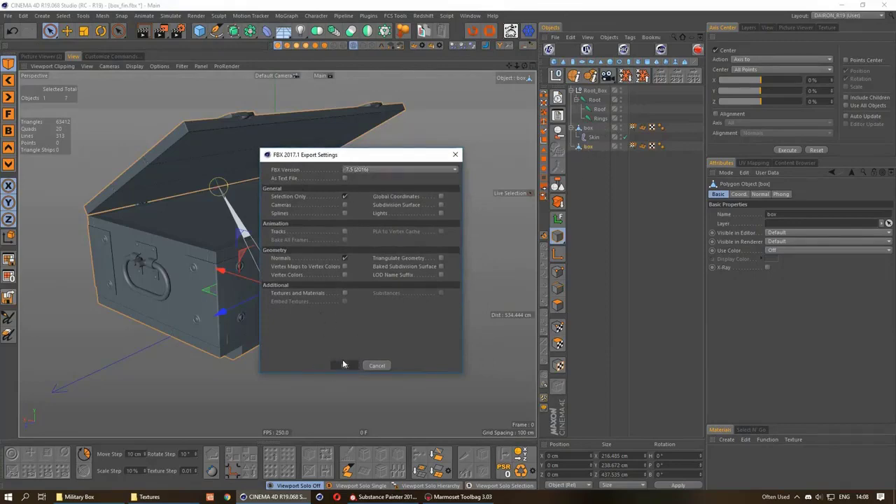
key(alt+Tab)
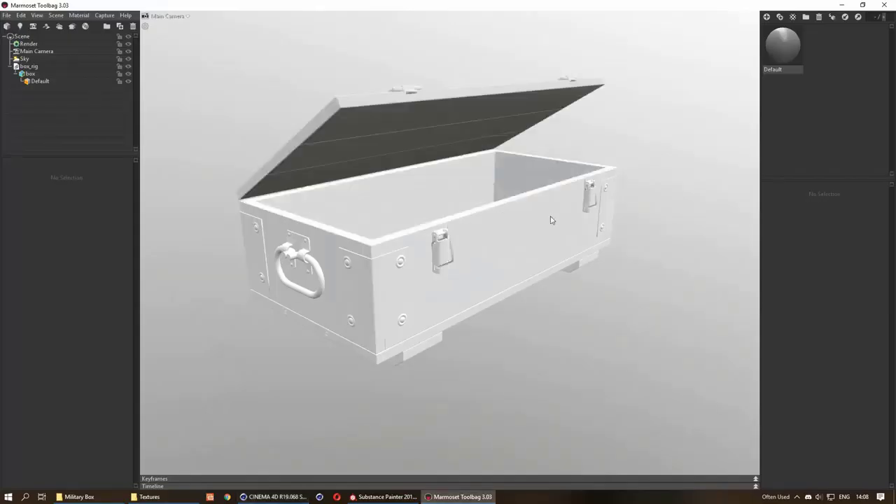
mouse_move(481, 191)
mouse_down()
mouse_move(518, 202)
mouse_move(439, 209)
mouse_move(493, 259)
mouse_up()
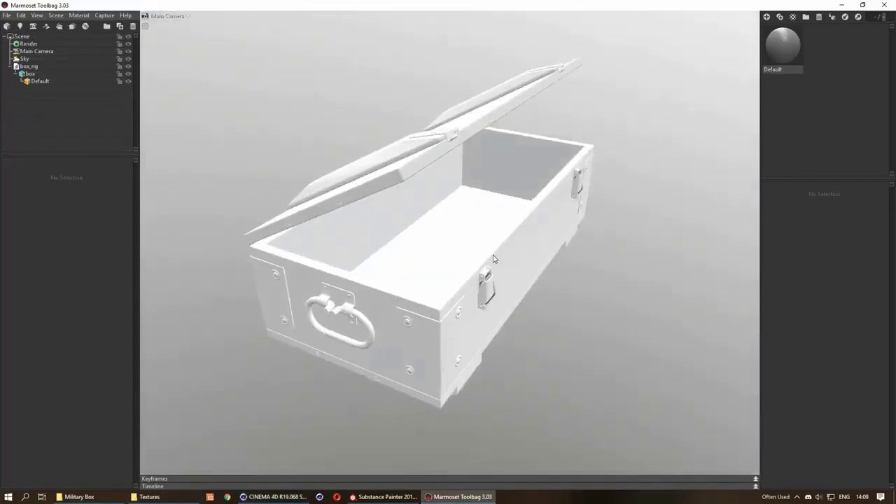
mouse_move(422, 208)
mouse_down()
mouse_move(476, 235)
mouse_move(382, 239)
mouse_move(436, 204)
mouse_move(456, 206)
mouse_up()
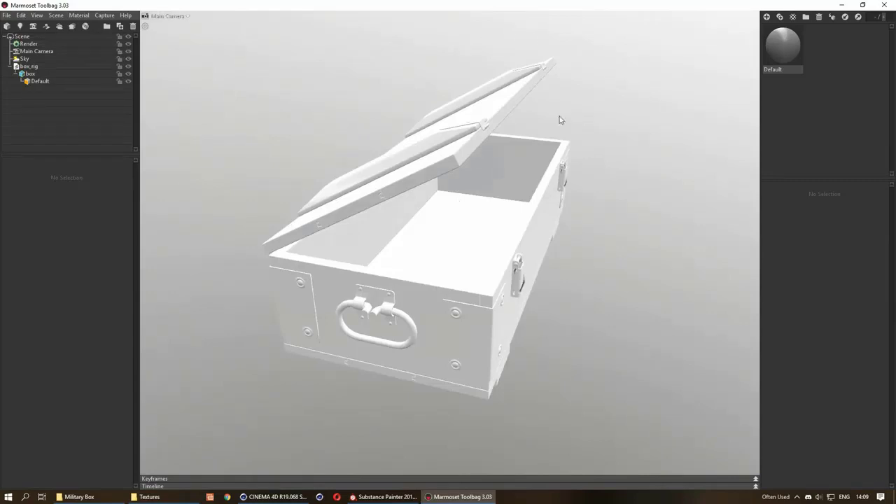
mouse_move(472, 193)
mouse_down()
mouse_move(514, 210)
mouse_move(545, 176)
mouse_move(393, 184)
mouse_move(484, 180)
mouse_up()
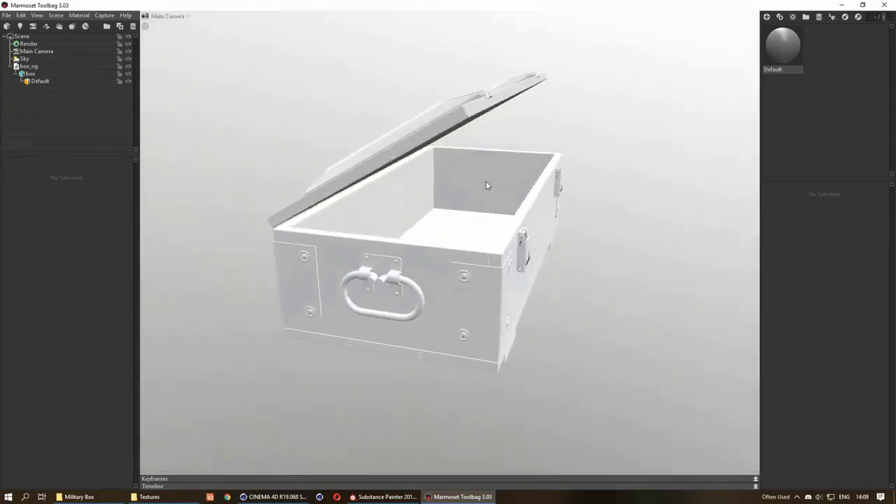
Step: Assign box_fin_DefaultMaterial_Normal as the Default material's normal map with Flip Y enabled
click(784, 40)
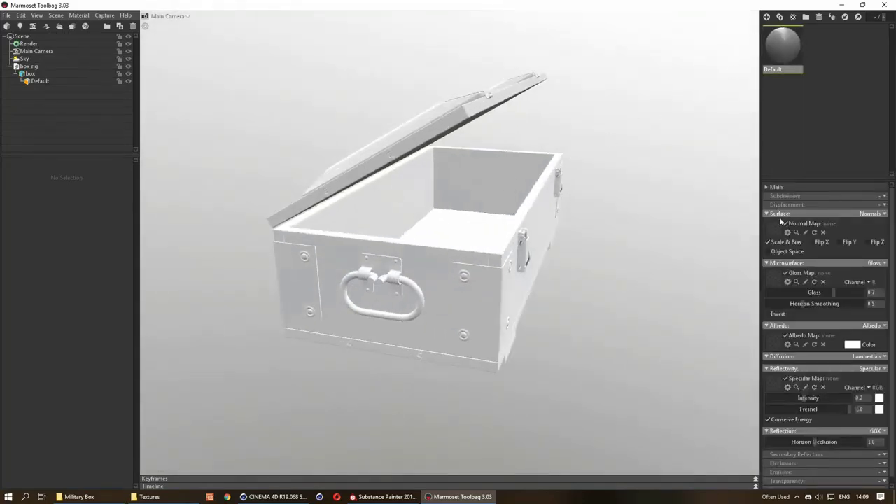
click(147, 497)
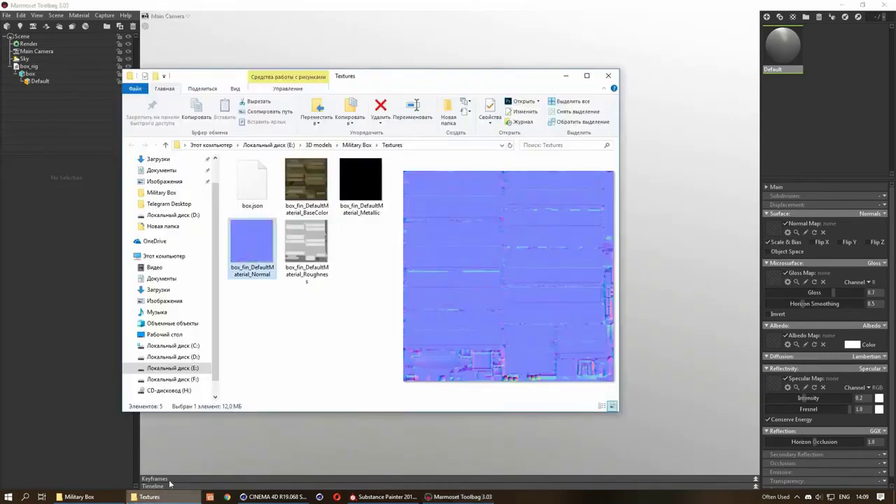
click(821, 179)
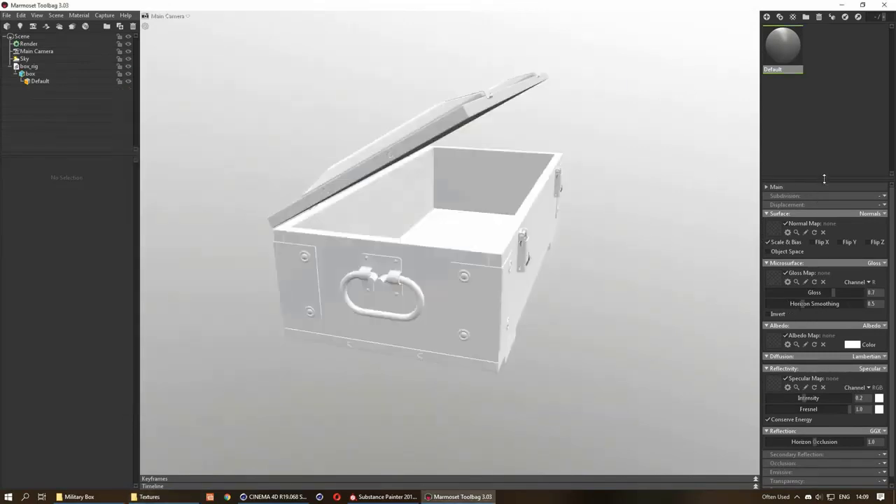
drag(823, 178, 808, 96)
click(149, 497)
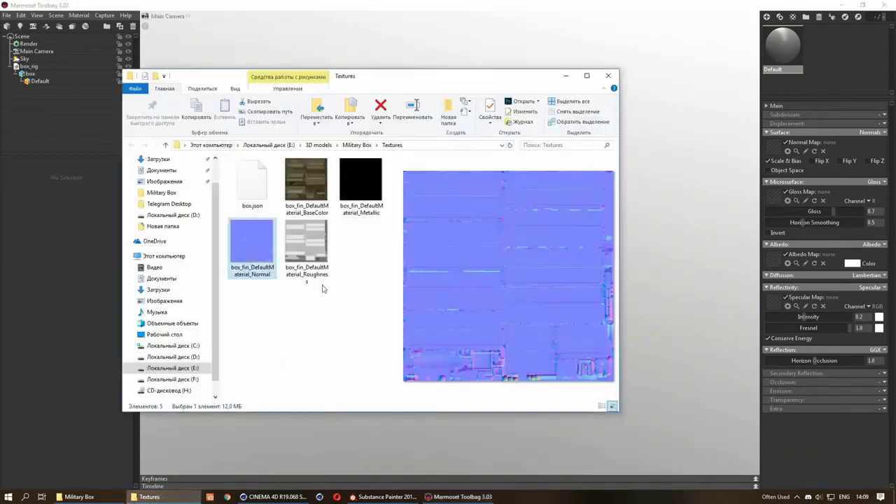
drag(246, 257, 774, 150)
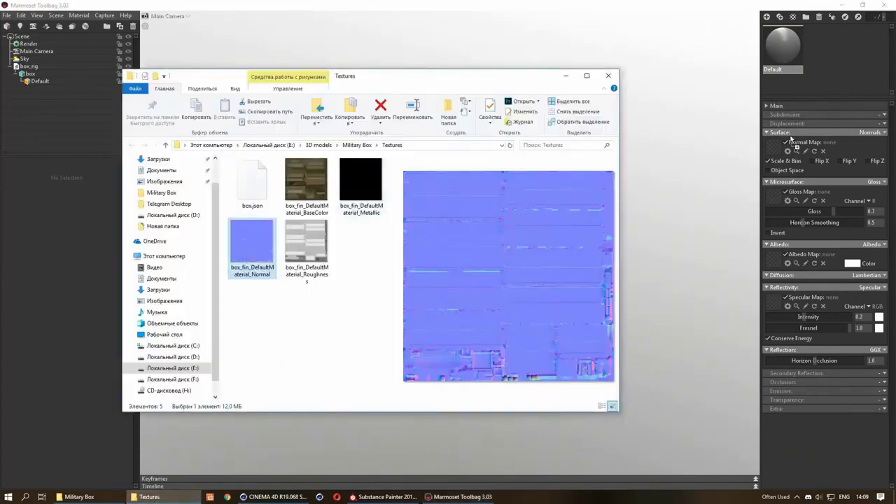
click(666, 192)
Step: Orbit and zoom around the open crate to check the normal-map detail
drag(526, 260, 280, 231)
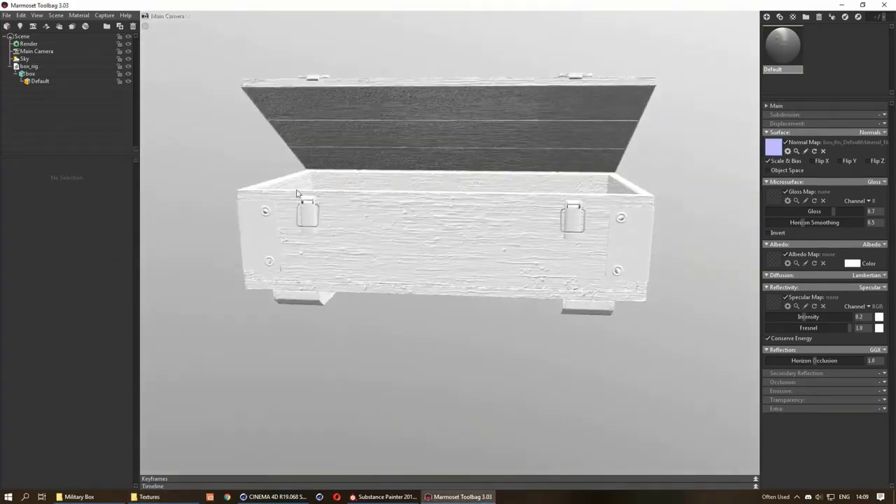
scroll(240, 210, up, 5)
mouse_move(240, 211)
mouse_down()
mouse_move(330, 210)
mouse_move(433, 289)
mouse_up()
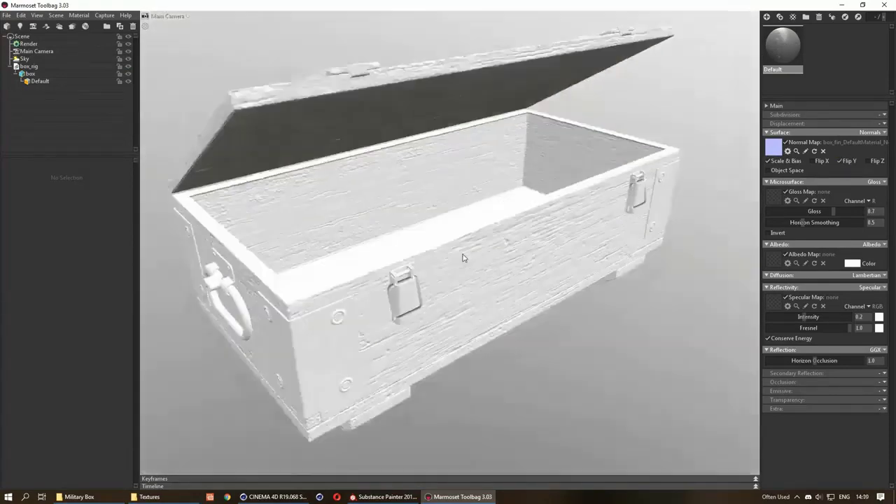
drag(500, 243, 450, 214)
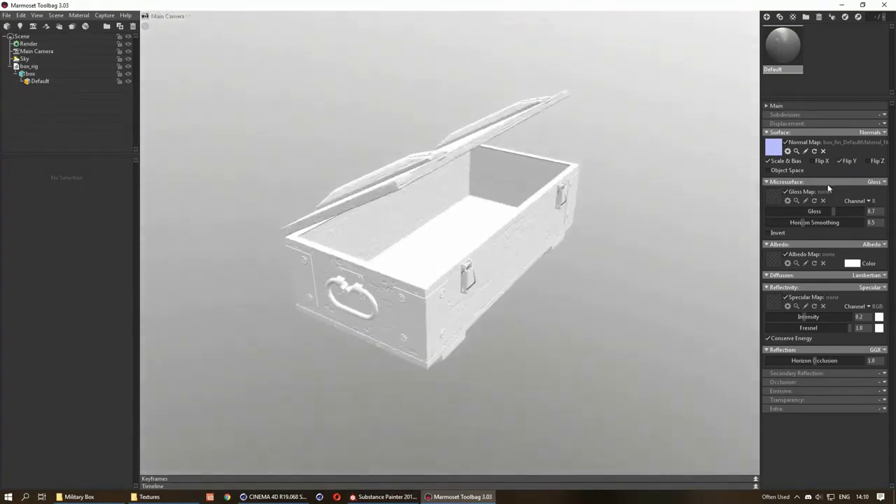
Step: Drop box_fin_DefaultMaterial_BaseColor onto the Albedo Map slot and inspect the stencilled lettering
click(194, 498)
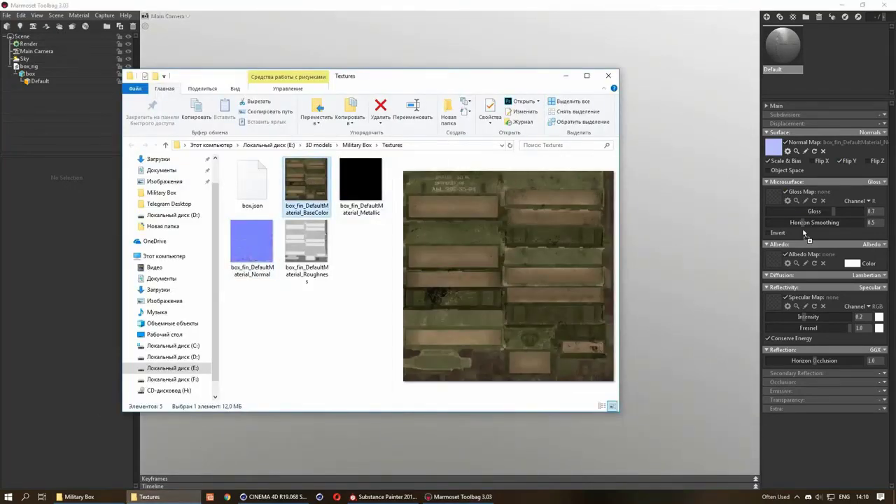
drag(309, 179, 773, 259)
click(684, 318)
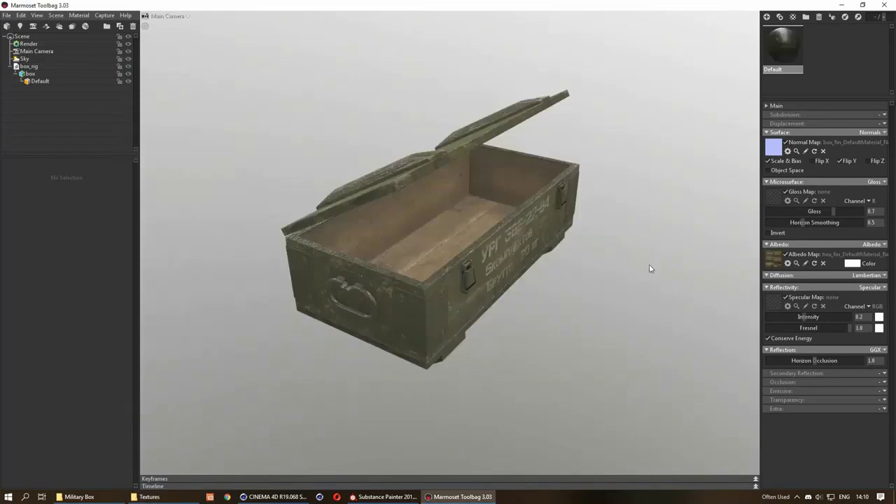
drag(532, 193, 391, 173)
scroll(380, 218, down, 3)
scroll(391, 250, up, 5)
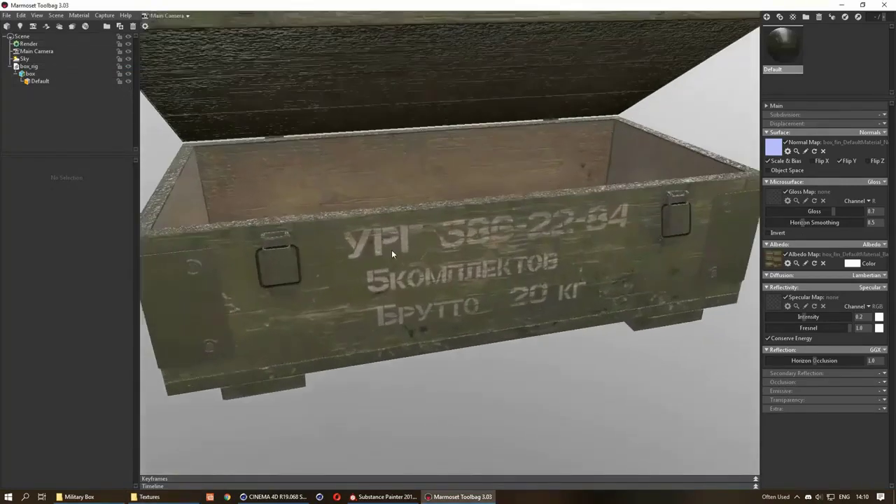
mouse_move(392, 249)
mouse_down()
mouse_move(353, 236)
mouse_move(357, 248)
mouse_move(439, 283)
mouse_move(350, 295)
mouse_up()
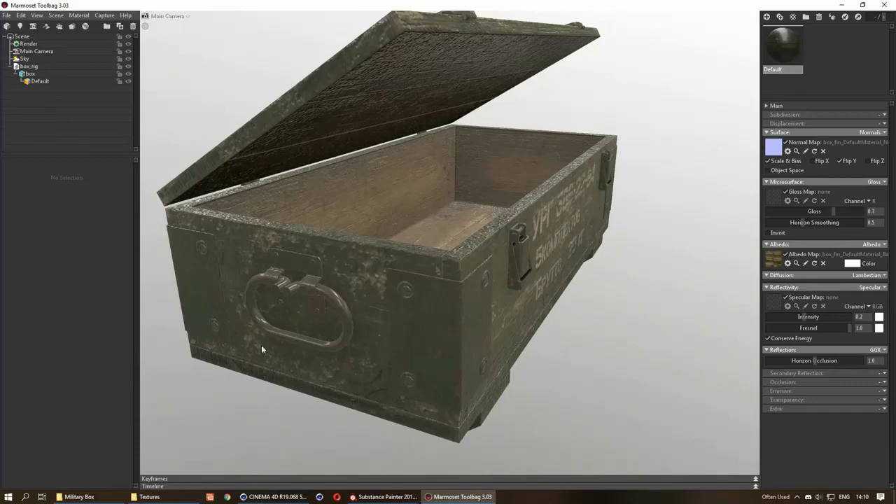
click(384, 496)
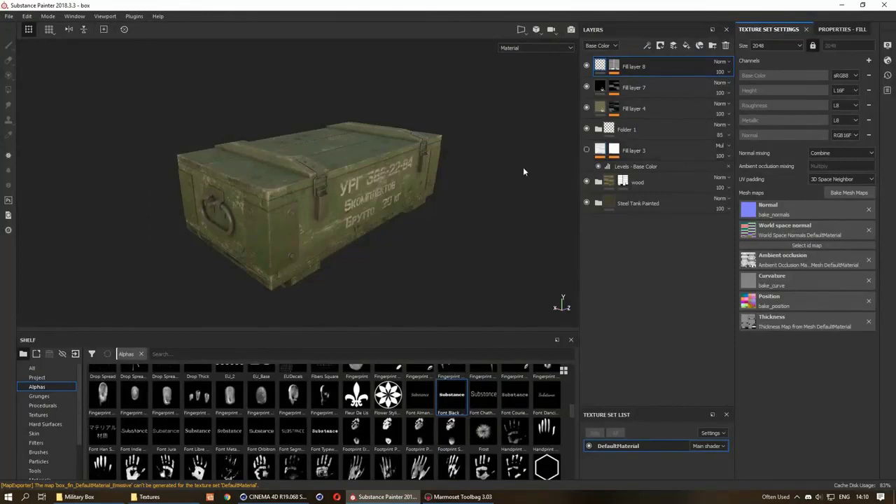
Step: Show only the Base Color channel with Fill layer 3 visible, and orbit around the box
key(c)
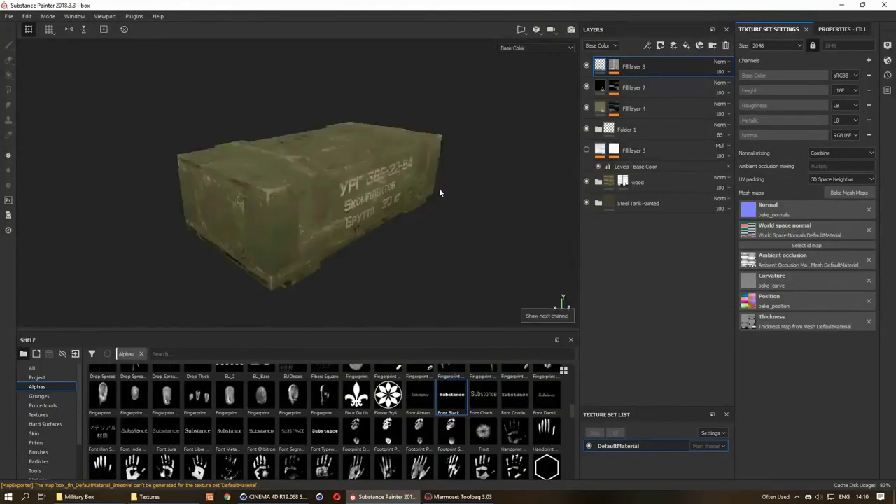
mouse_move(440, 187)
alt+mouse_down()
mouse_move(369, 138)
mouse_move(273, 132)
alt+mouse_up()
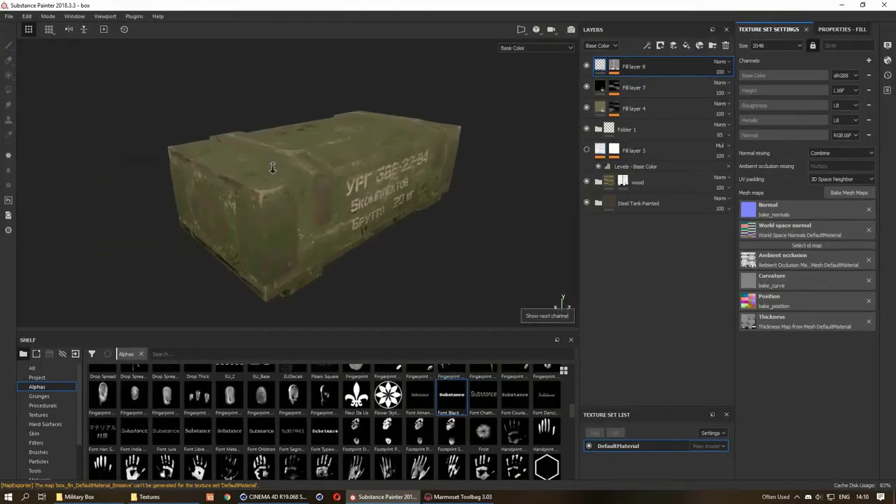
click(588, 150)
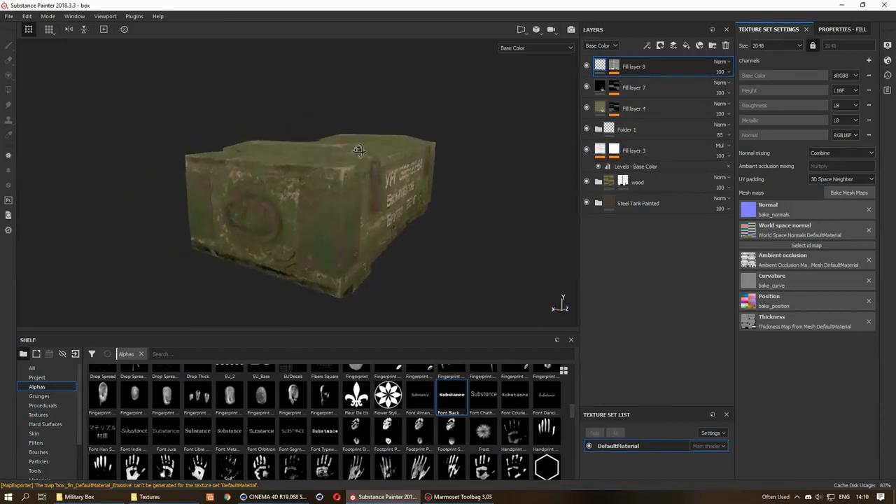
mouse_move(383, 185)
alt+mouse_down()
mouse_move(381, 222)
mouse_move(416, 185)
alt+mouse_up()
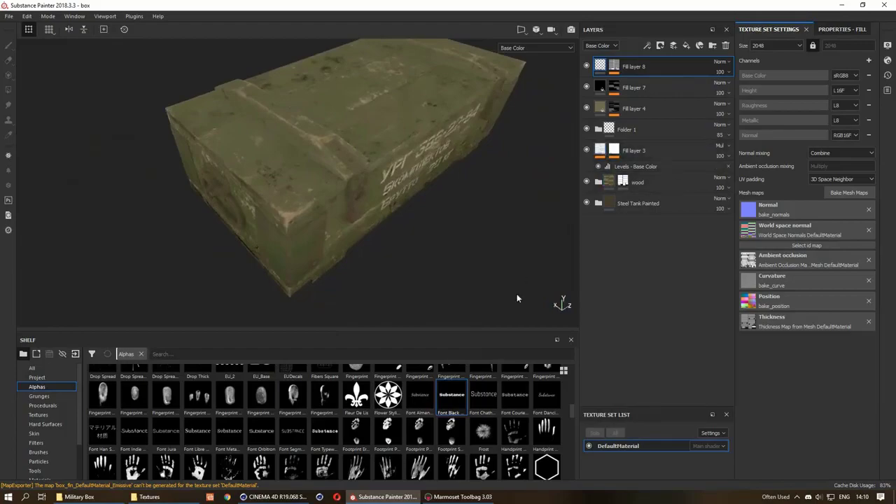
click(462, 497)
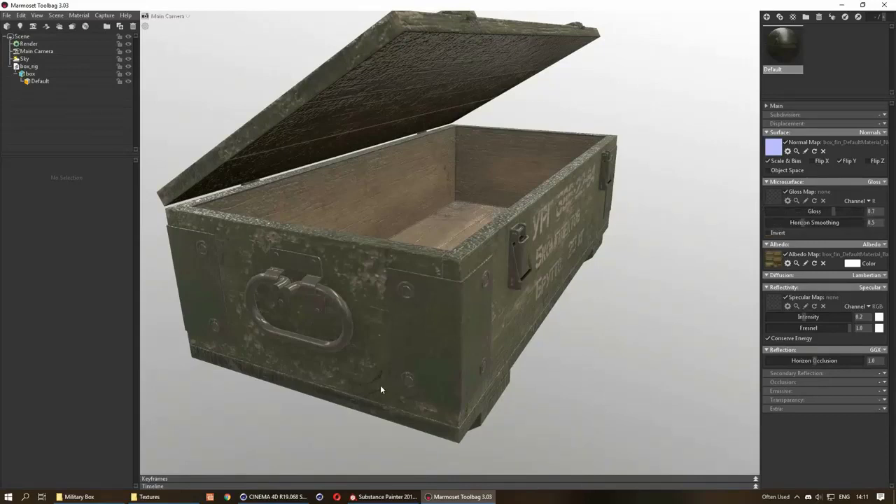
Step: Use box_fin_DefaultMaterial_Roughness as the Microsurface Gloss Map with Invert ticked
click(149, 497)
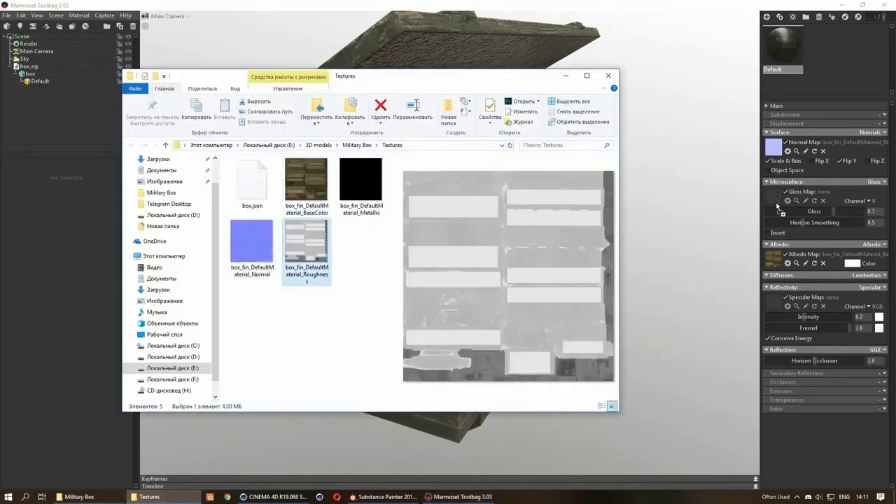
drag(327, 253, 774, 197)
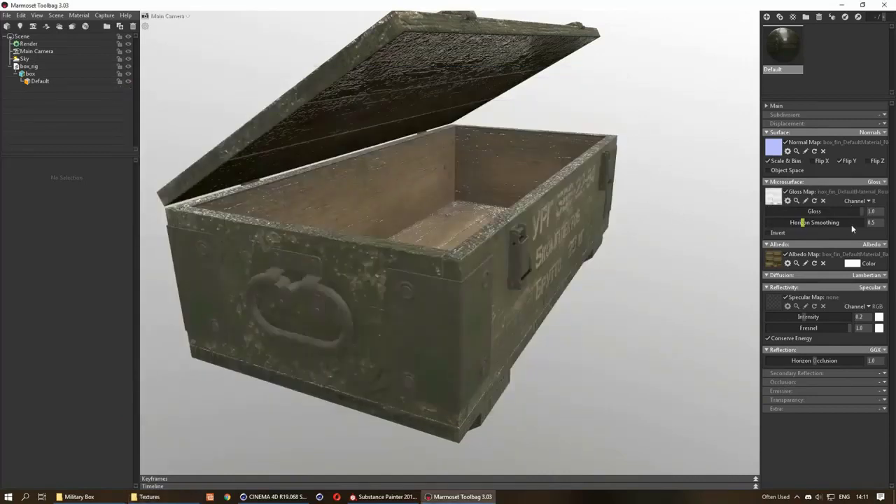
click(778, 235)
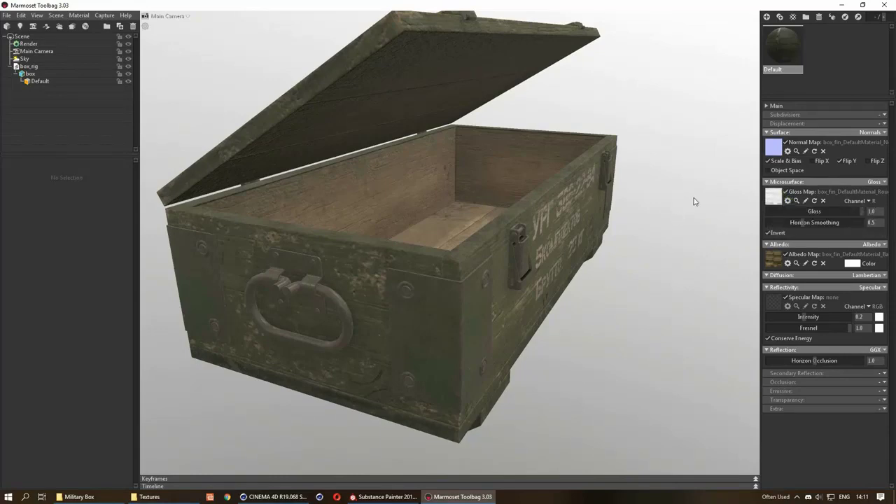
Step: Glance at the texture folder and leave Microsurface mode on Gloss
click(149, 496)
click(149, 497)
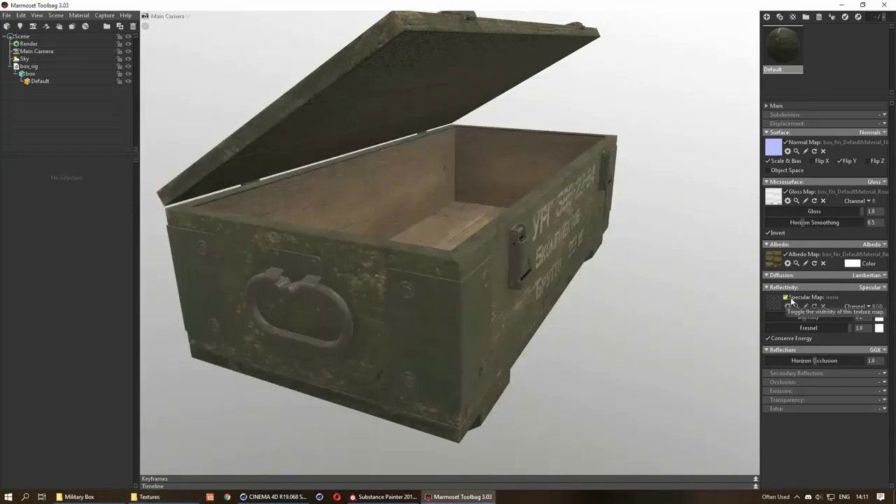
click(876, 182)
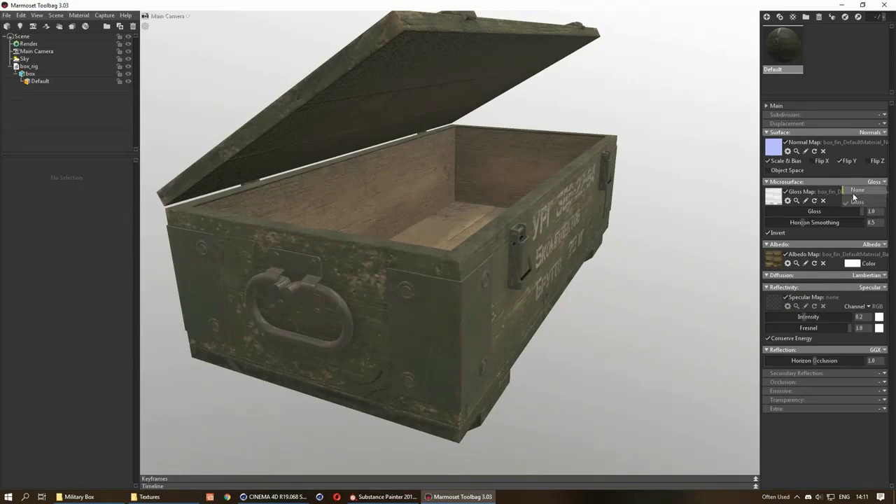
click(855, 201)
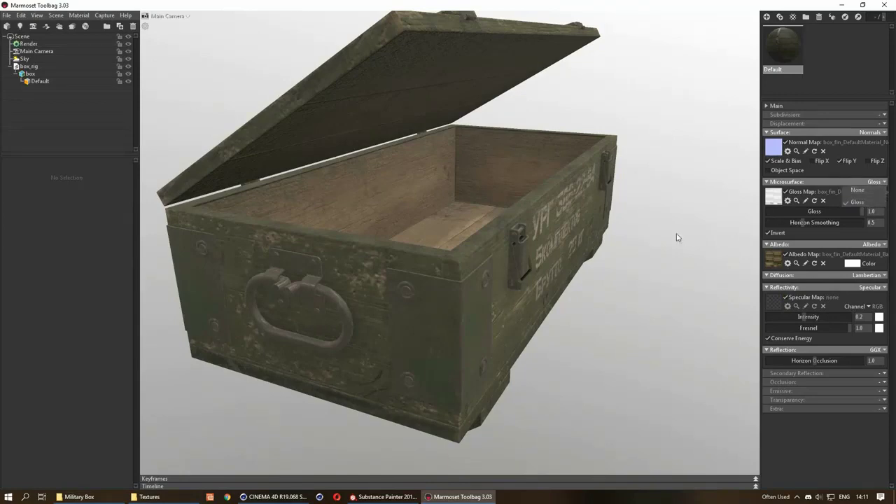
Step: Set Reflectivity to Metalness with box_fin_DefaultMaterial_Metallic as the metalness map
click(884, 288)
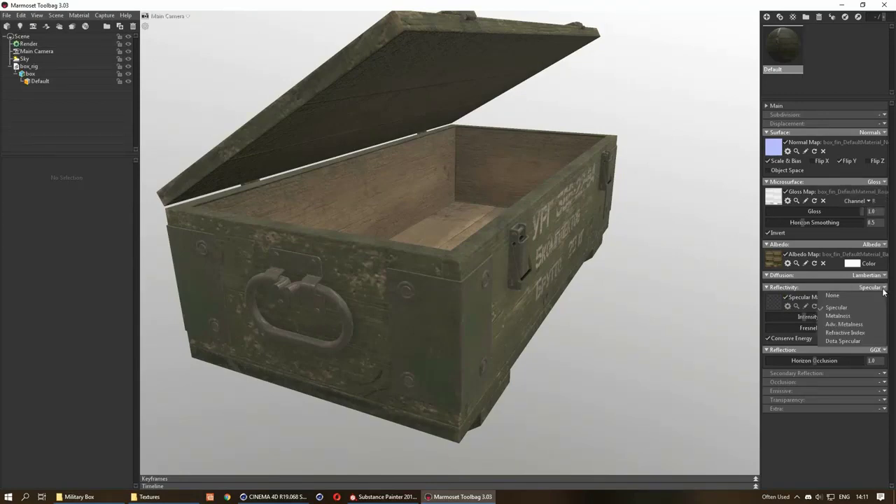
click(836, 319)
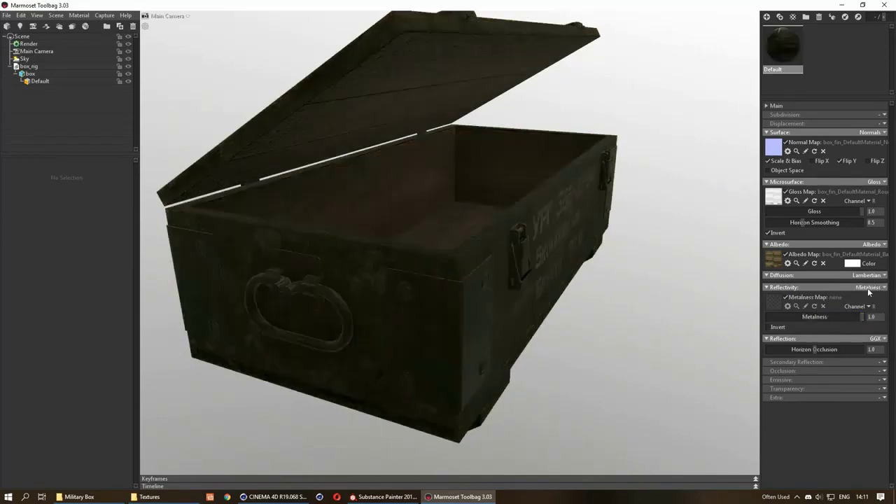
click(150, 497)
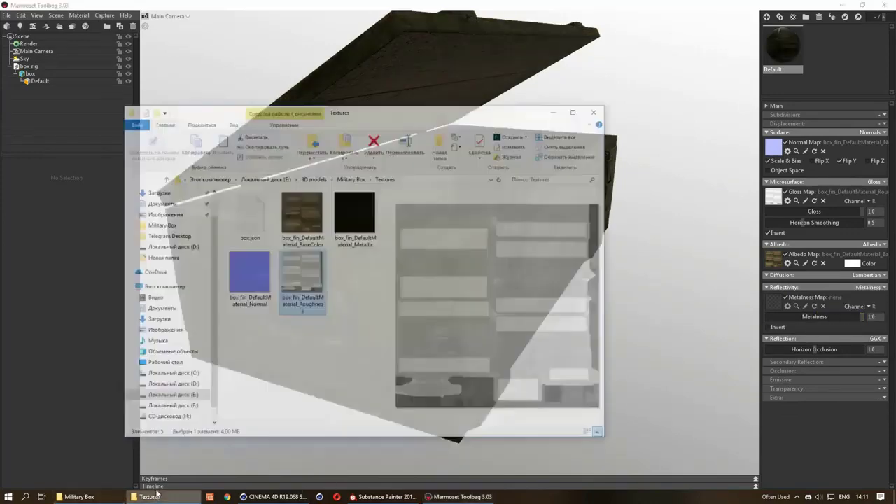
drag(361, 181, 773, 303)
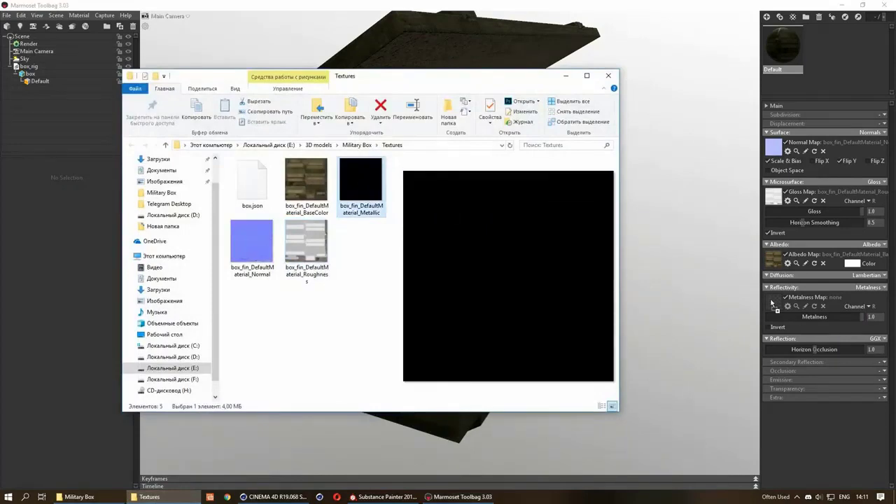
click(687, 344)
mouse_move(561, 234)
mouse_down()
mouse_move(544, 222)
mouse_move(474, 286)
mouse_move(550, 292)
mouse_move(480, 302)
mouse_move(511, 294)
mouse_move(451, 292)
mouse_move(444, 197)
mouse_move(575, 192)
mouse_move(664, 176)
mouse_move(677, 146)
mouse_move(476, 152)
mouse_move(536, 257)
mouse_up()
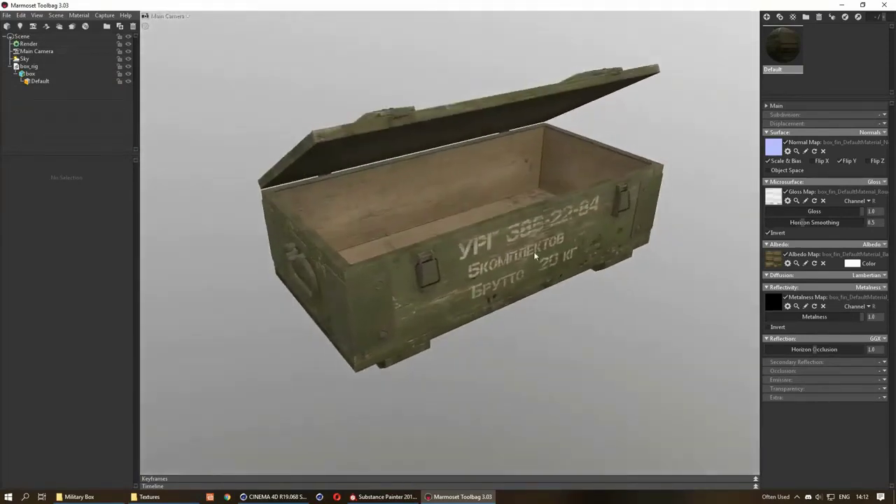
Step: Set Occlusion mode to Occlusion, then browse Military Box and D:\Instalation in Explorer
click(881, 371)
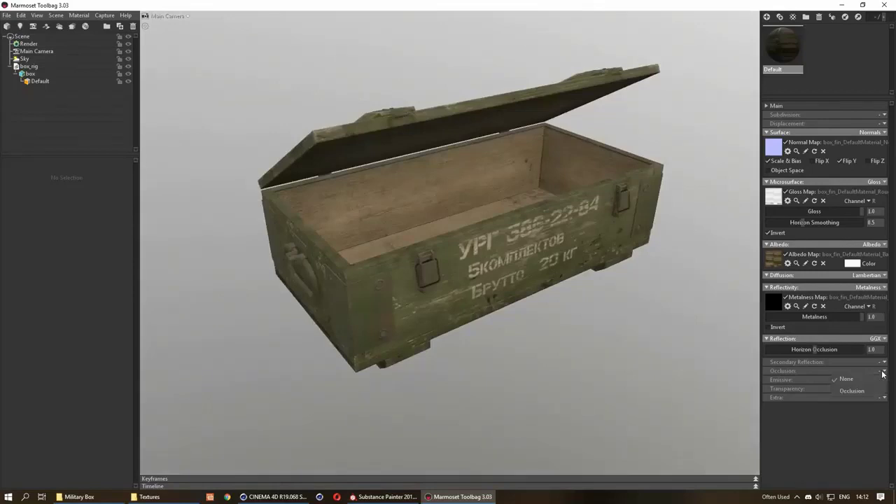
click(856, 398)
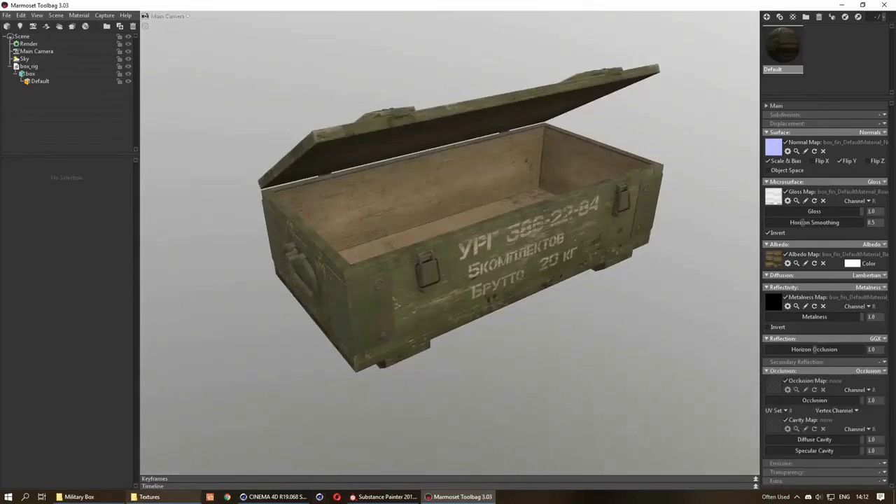
click(149, 497)
click(360, 146)
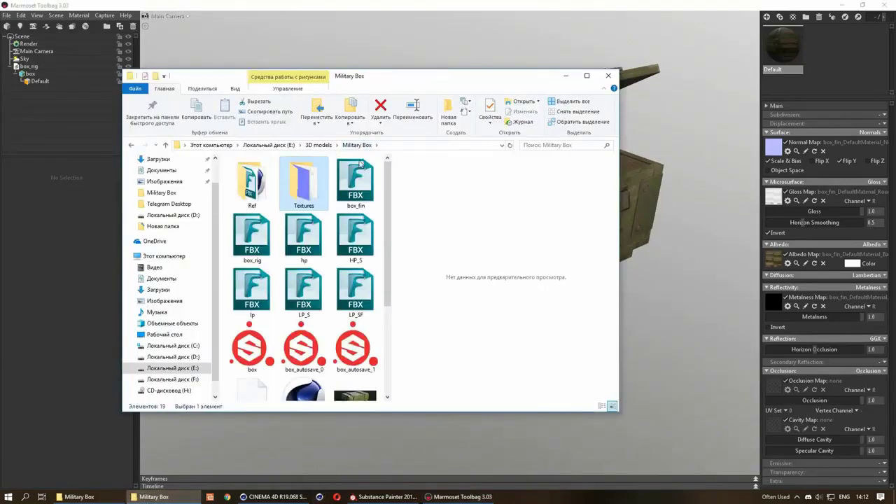
mouse_move(392, 199)
mouse_down()
mouse_move(393, 301)
mouse_move(397, 176)
mouse_move(414, 316)
mouse_up()
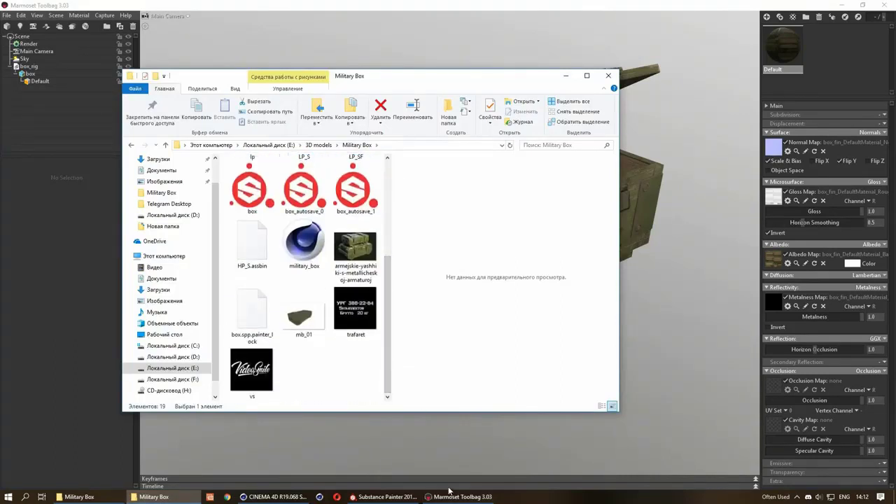
click(187, 357)
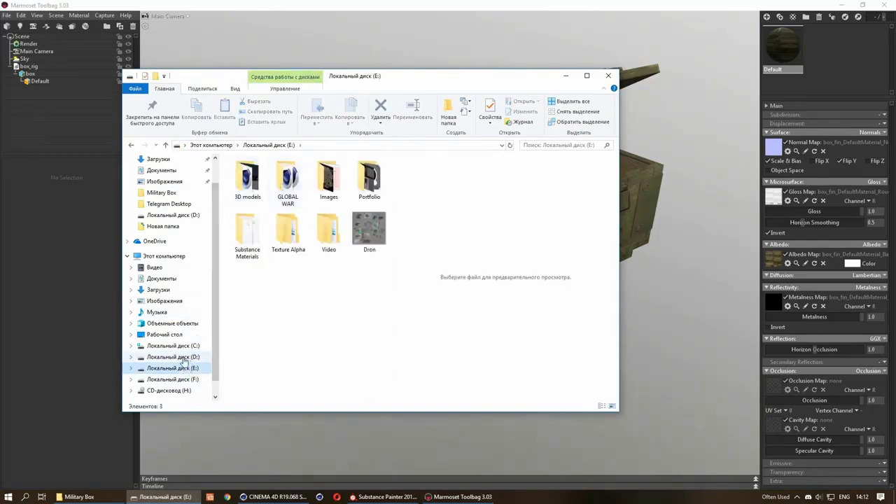
double_click(355, 183)
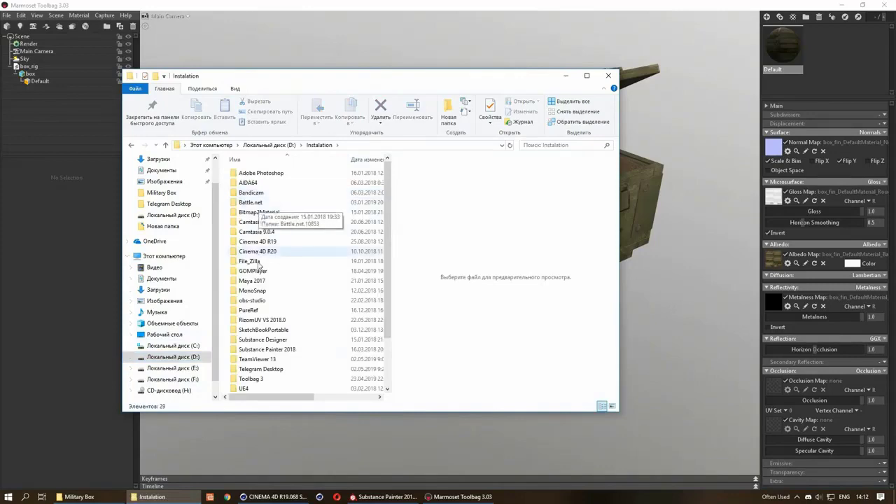
click(683, 364)
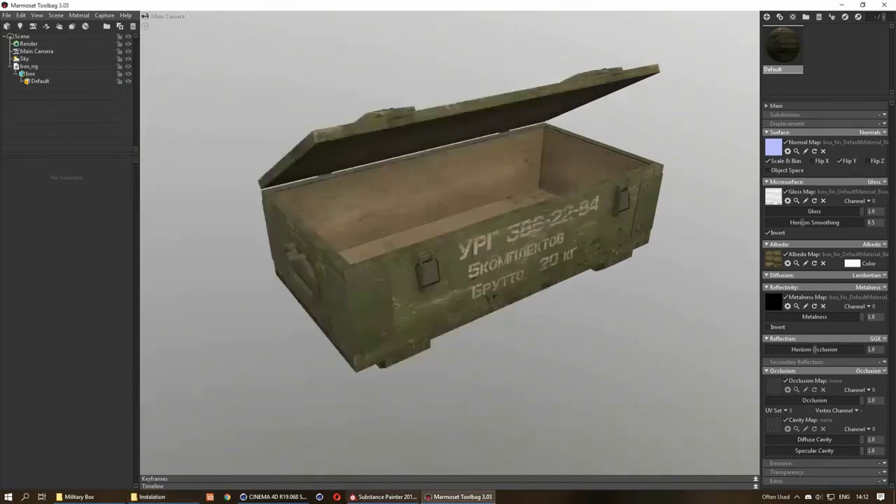
Step: Inspect the box in Substance Painter and review export settings without exporting
click(367, 497)
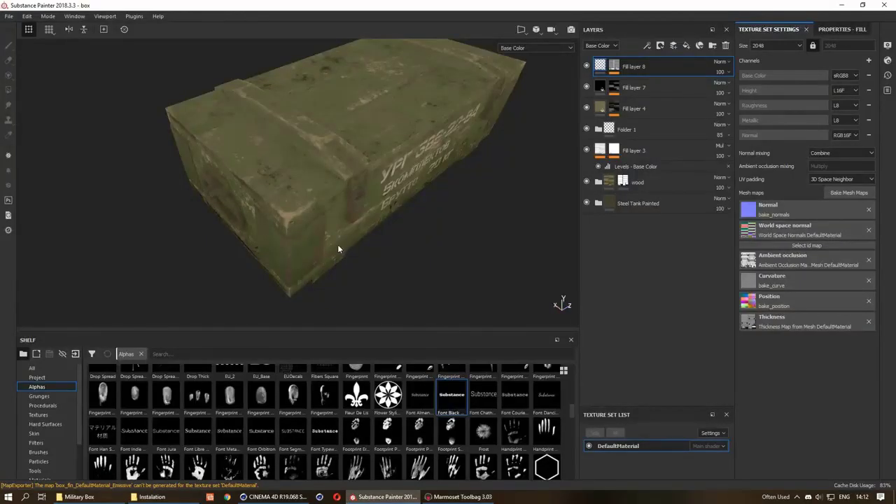
alt+drag(338, 244, 343, 213)
key(m)
alt+drag(362, 249, 351, 213)
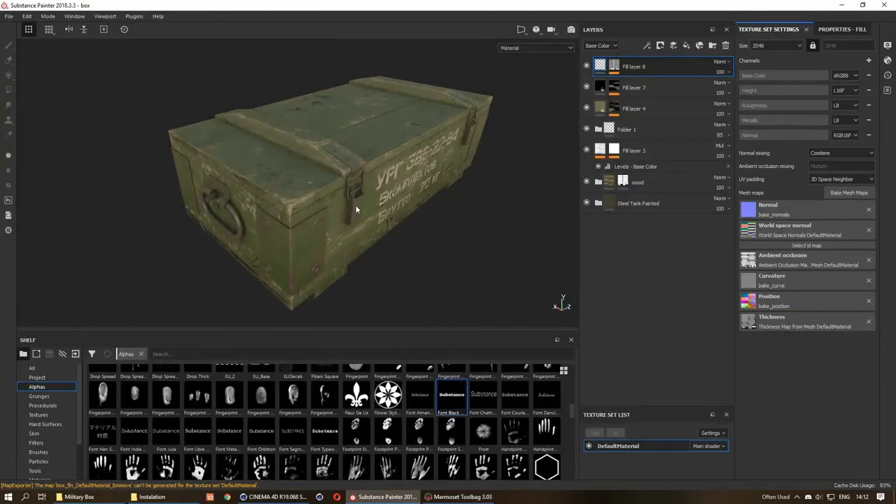
key(ctrl+shift+e)
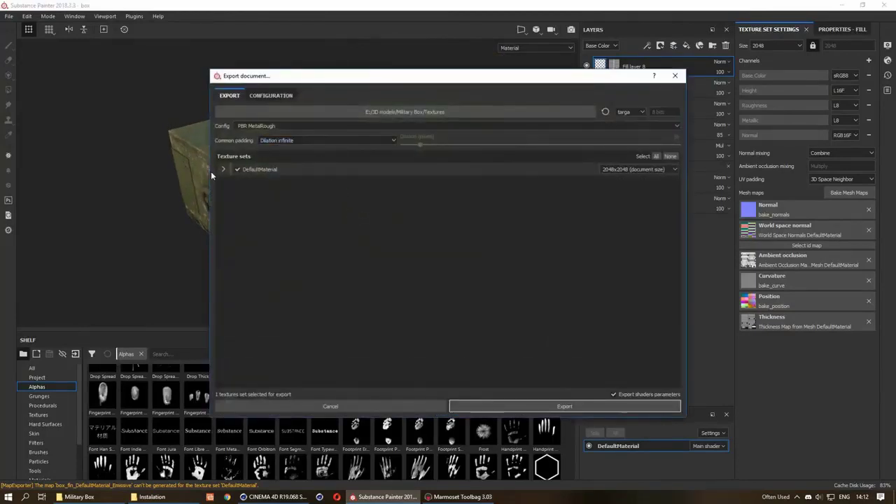
click(222, 169)
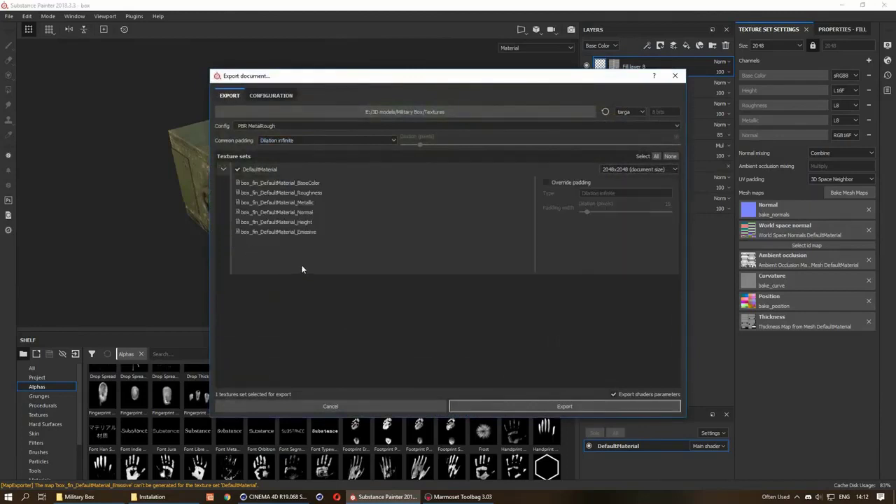
click(675, 76)
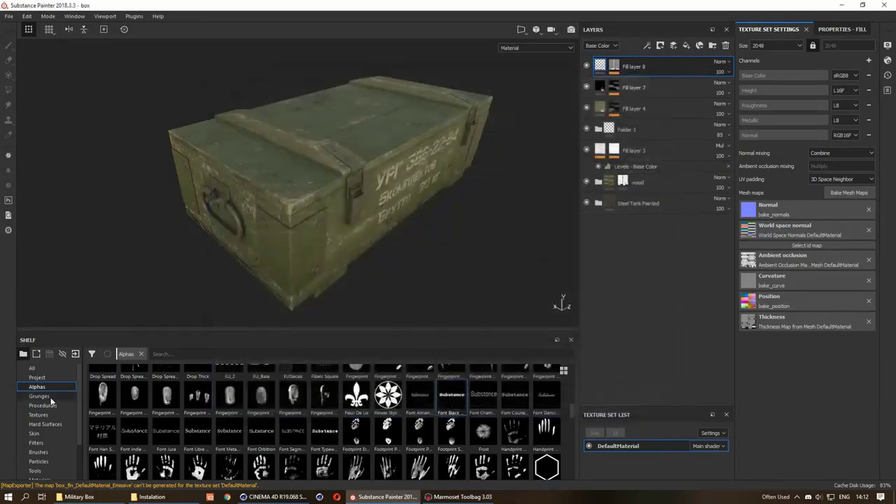
Step: Export the project's Ambient Occlusion map into the Military Box folder
click(38, 378)
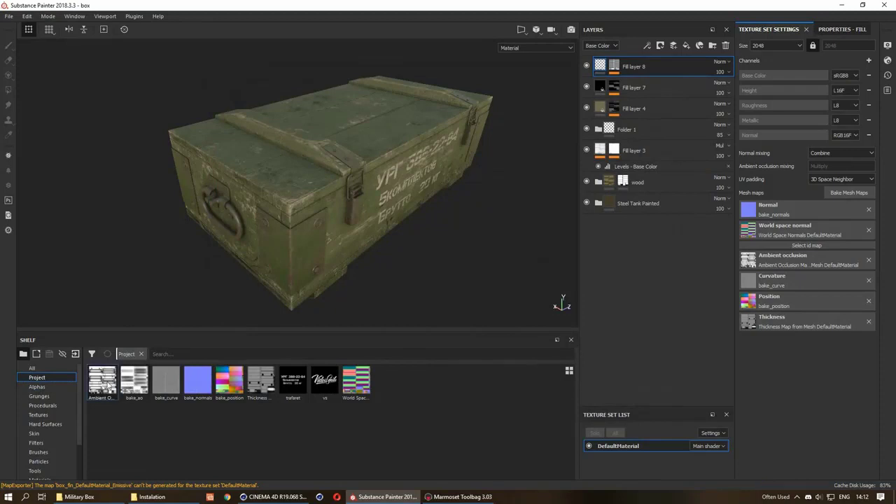
right_click(108, 386)
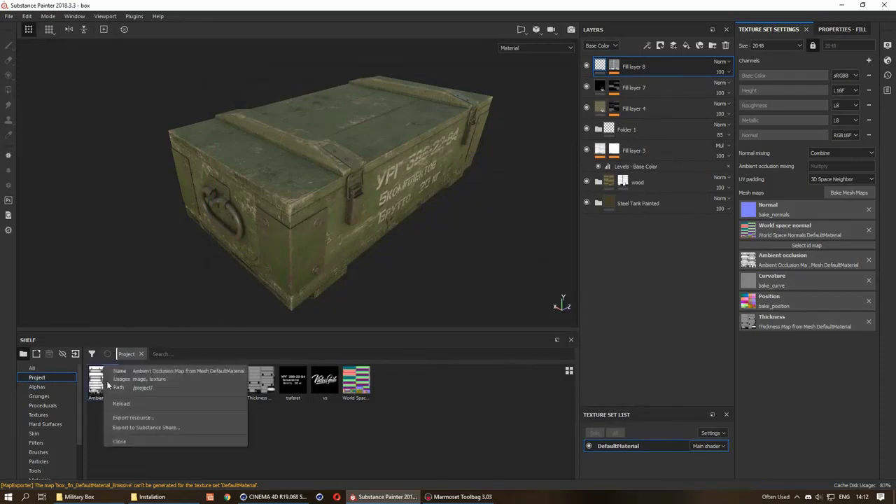
click(126, 418)
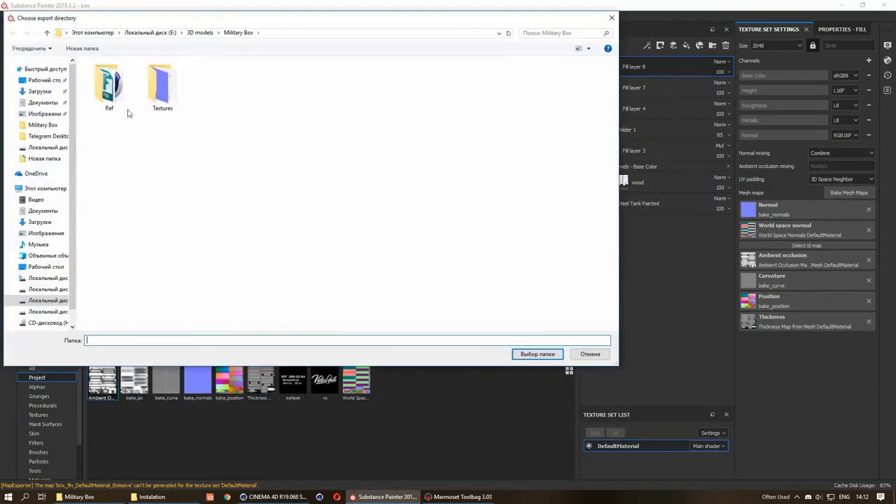
click(519, 355)
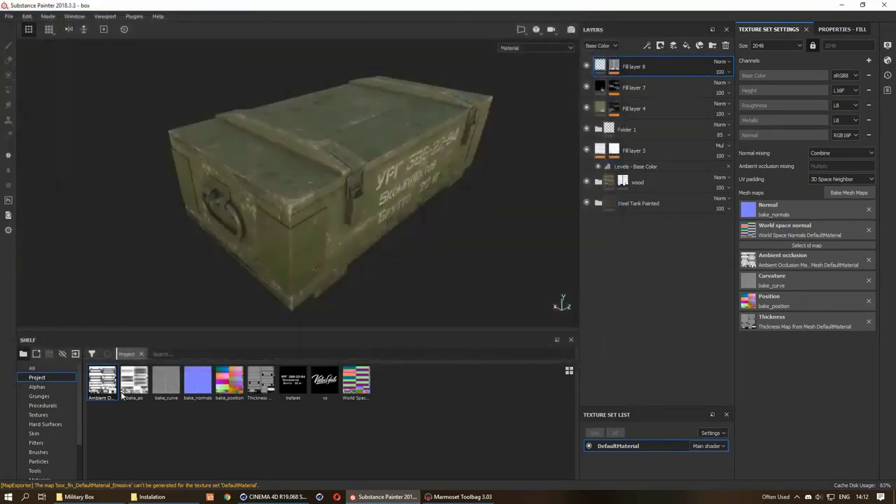
click(149, 497)
click(79, 496)
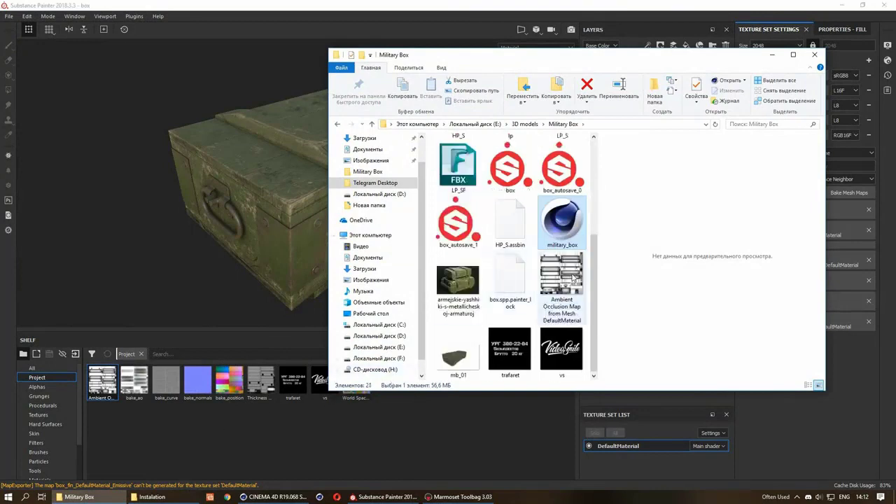
Step: Assign the exported Ambient Occlusion PNG as the Occlusion Map and lower Occlusion to 0.316
click(561, 287)
drag(676, 68, 335, 72)
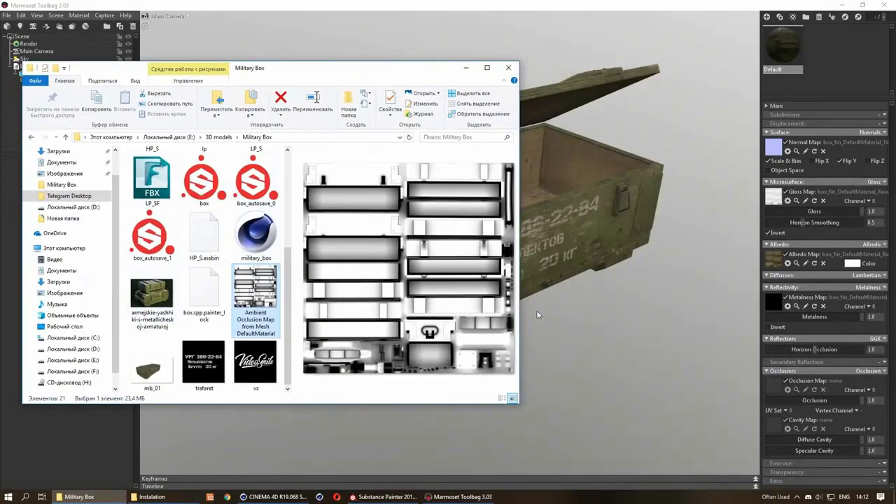
drag(245, 311, 770, 387)
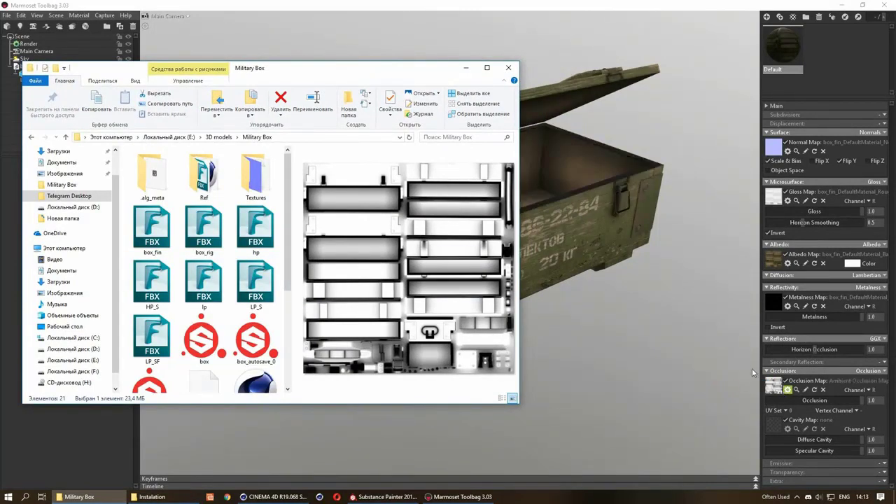
click(527, 306)
mouse_move(853, 399)
mouse_down()
mouse_move(789, 402)
mouse_move(796, 406)
mouse_up()
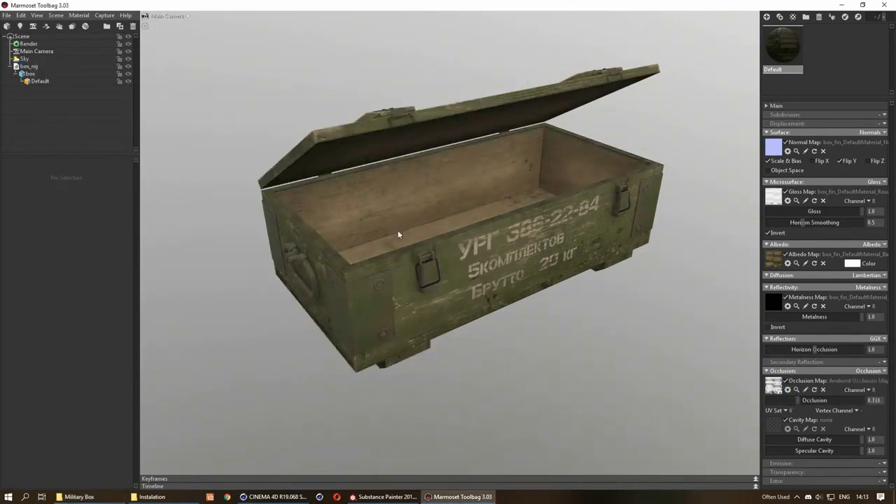
mouse_move(398, 234)
mouse_down()
mouse_move(475, 217)
mouse_move(468, 257)
mouse_move(529, 232)
mouse_move(354, 186)
mouse_move(256, 184)
mouse_move(567, 202)
mouse_move(426, 206)
mouse_move(493, 264)
mouse_move(449, 225)
mouse_move(422, 233)
mouse_move(371, 182)
mouse_move(406, 186)
mouse_move(512, 255)
mouse_move(572, 194)
mouse_move(464, 245)
mouse_move(494, 202)
mouse_move(411, 237)
mouse_up()
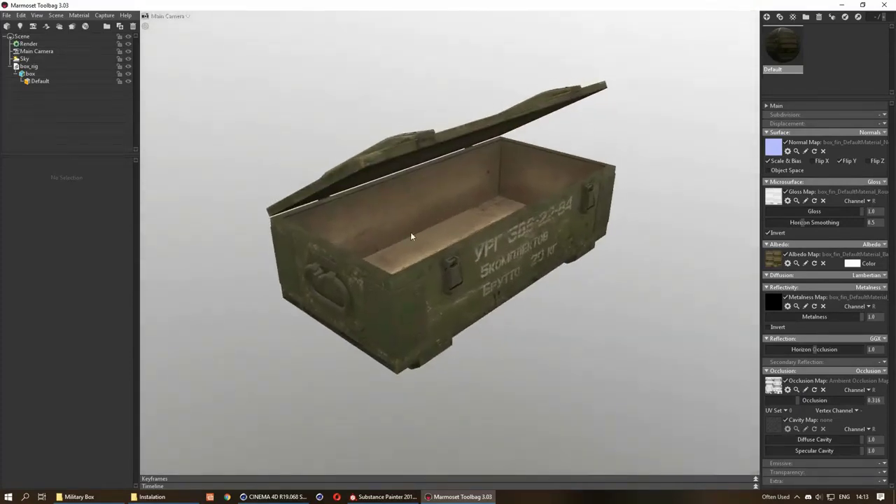
Step: Preview Desert Road, Grace Cathedral, Garage and other skies, then choose Hedge Row rotated to 149.5
click(54, 60)
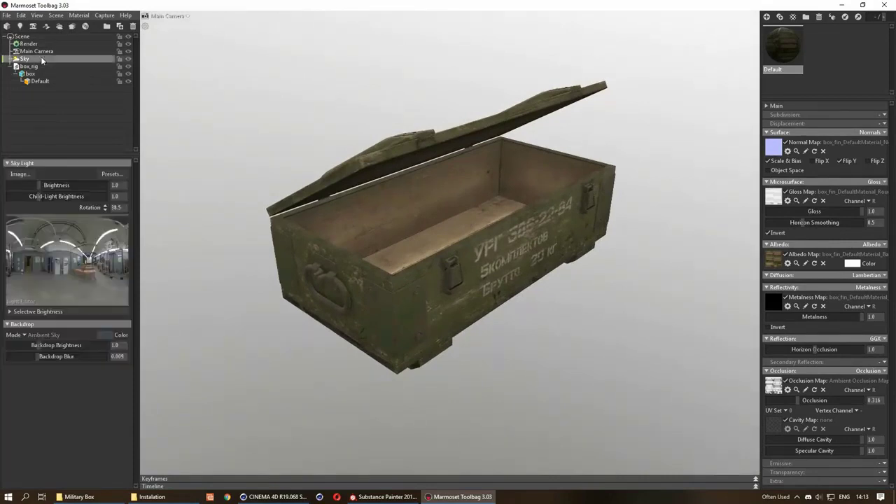
click(103, 179)
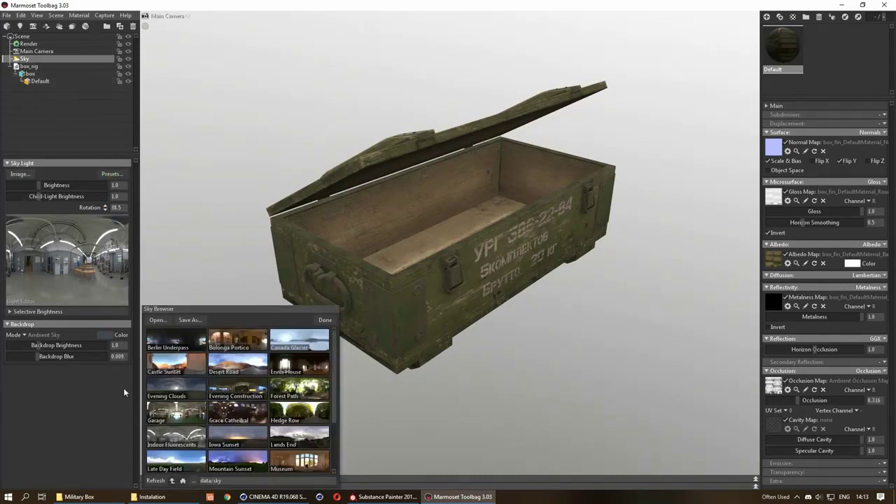
double_click(251, 366)
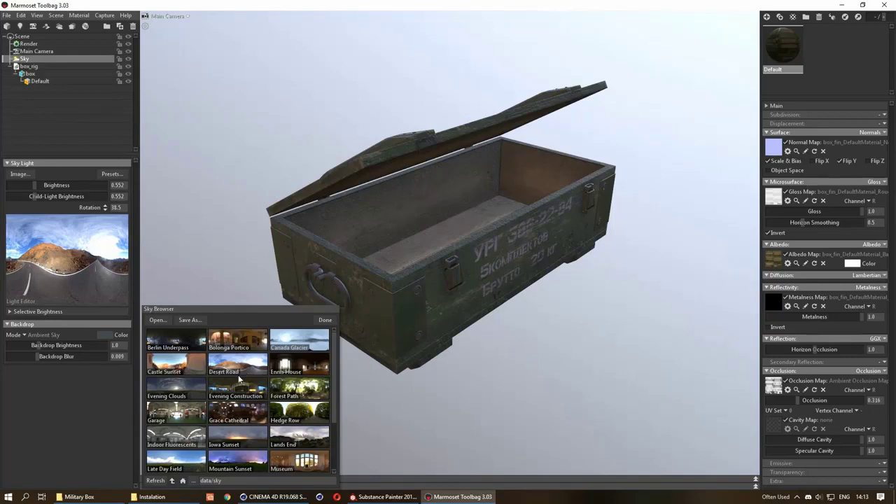
click(244, 414)
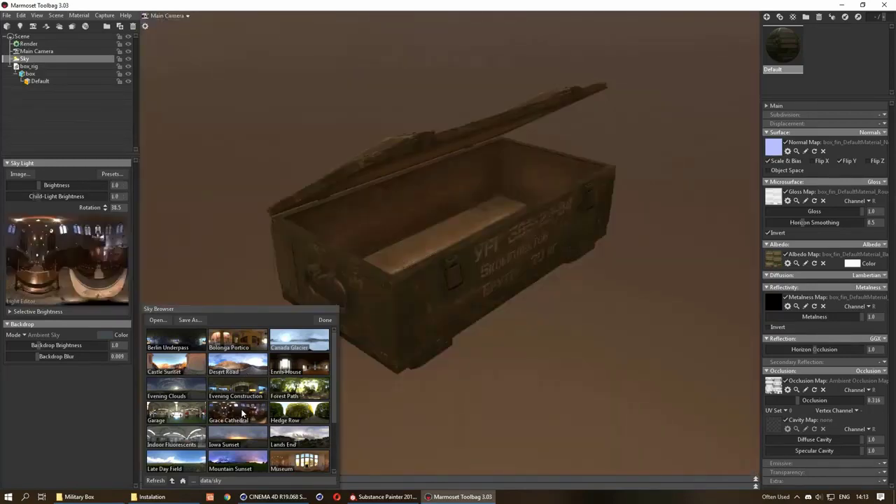
click(194, 418)
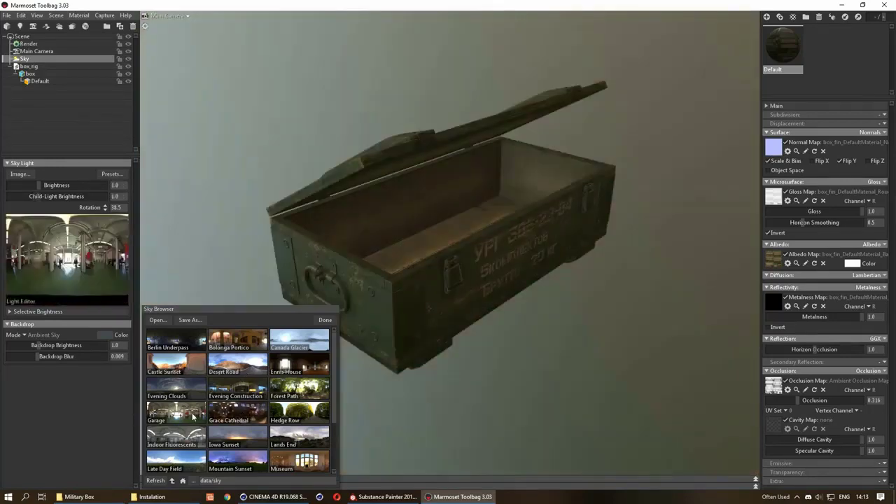
click(294, 386)
click(294, 367)
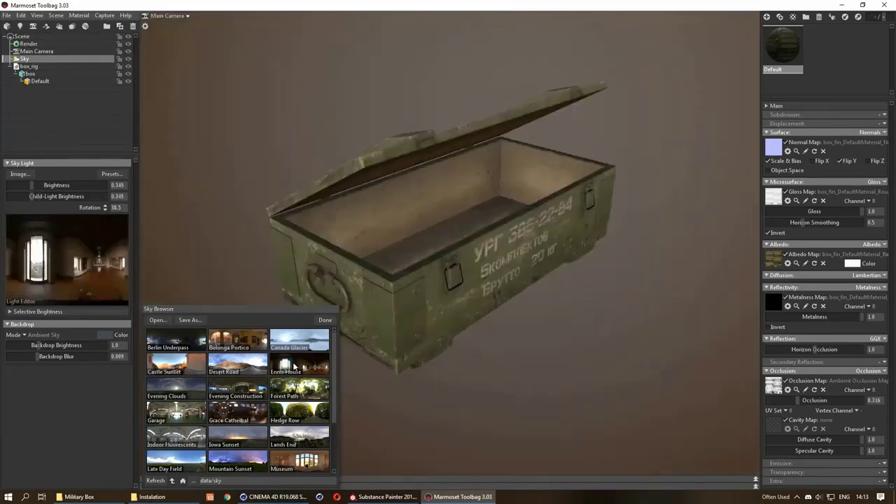
click(246, 439)
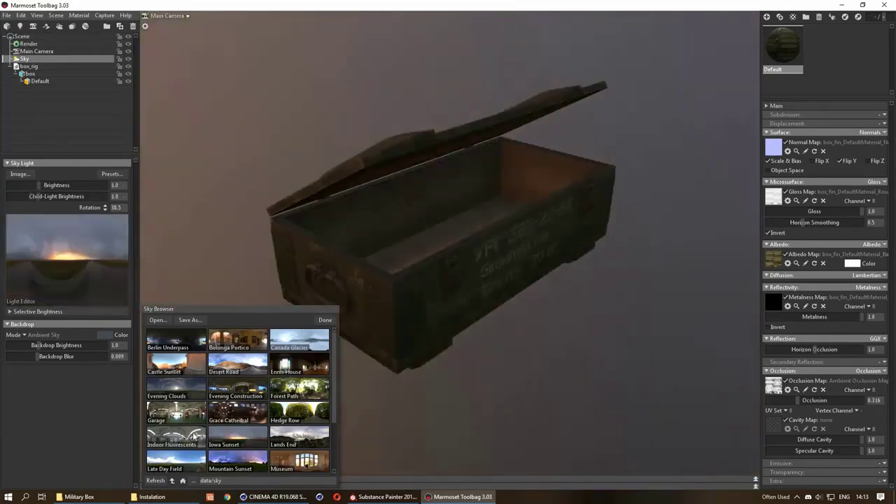
mouse_move(395, 316)
shift+mouse_down()
mouse_move(634, 287)
mouse_move(474, 319)
shift+mouse_up()
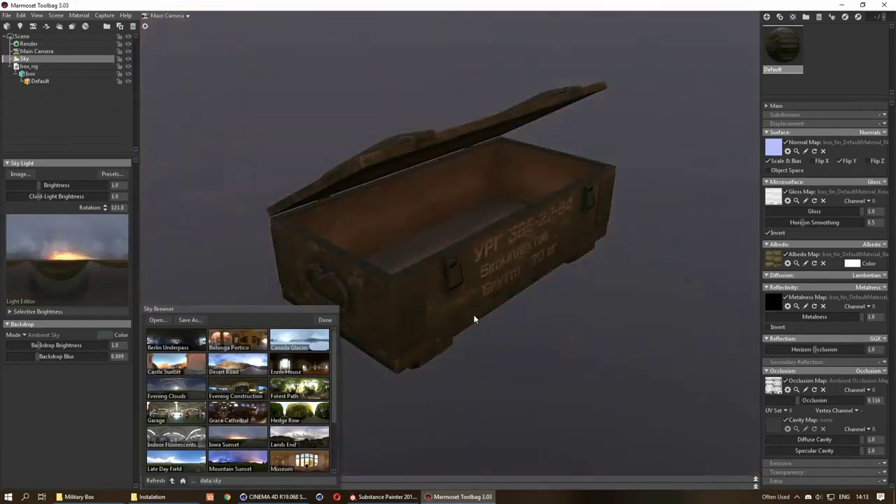
click(301, 417)
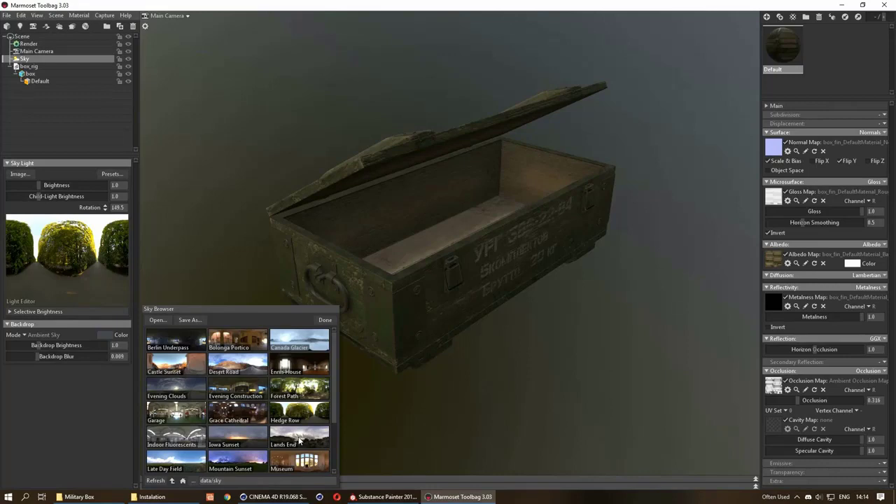
Step: Close the sky library and set Backdrop Blur to 0.01
click(325, 320)
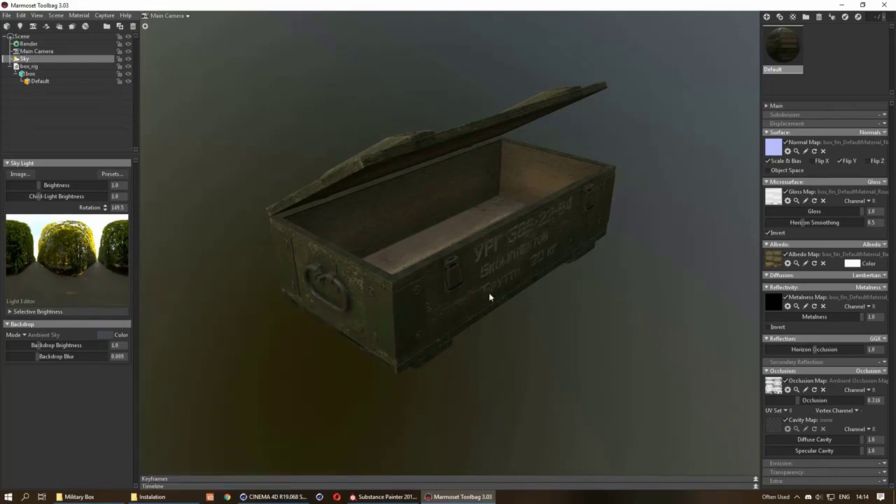
mouse_move(488, 293)
mouse_down()
mouse_move(484, 245)
mouse_move(380, 232)
mouse_move(285, 262)
mouse_move(473, 327)
mouse_move(565, 309)
mouse_move(627, 242)
mouse_move(472, 293)
mouse_move(505, 283)
mouse_move(446, 260)
mouse_move(454, 285)
mouse_up()
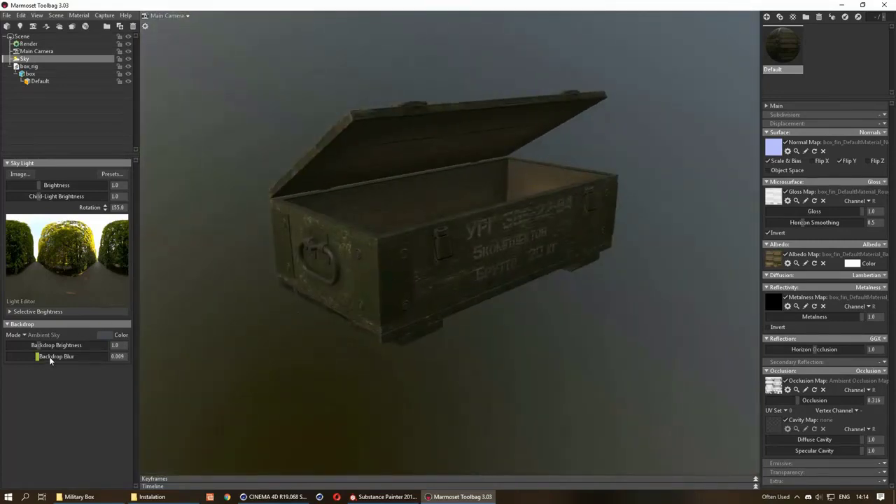
mouse_move(266, 308)
mouse_down()
mouse_move(341, 284)
mouse_move(301, 301)
mouse_up()
drag(110, 357, 39, 357)
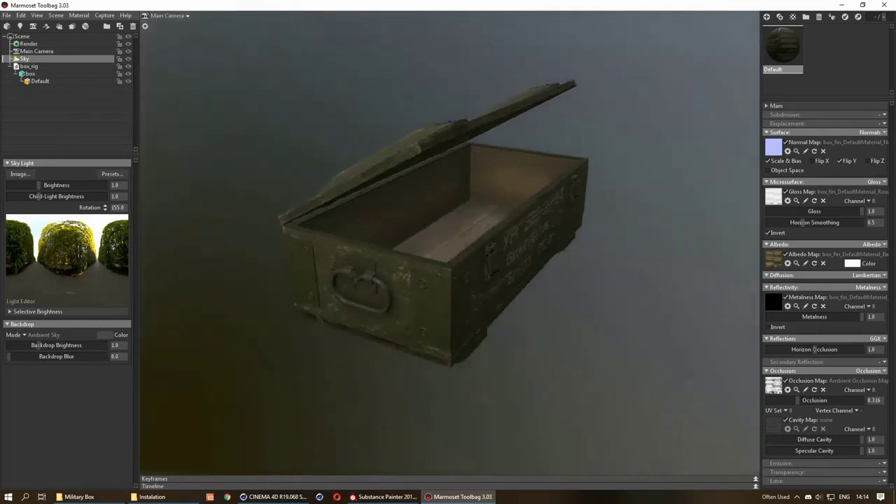
Step: Make the backdrop a flat dark blue-grey colour and hide the UI panels
click(25, 339)
click(36, 341)
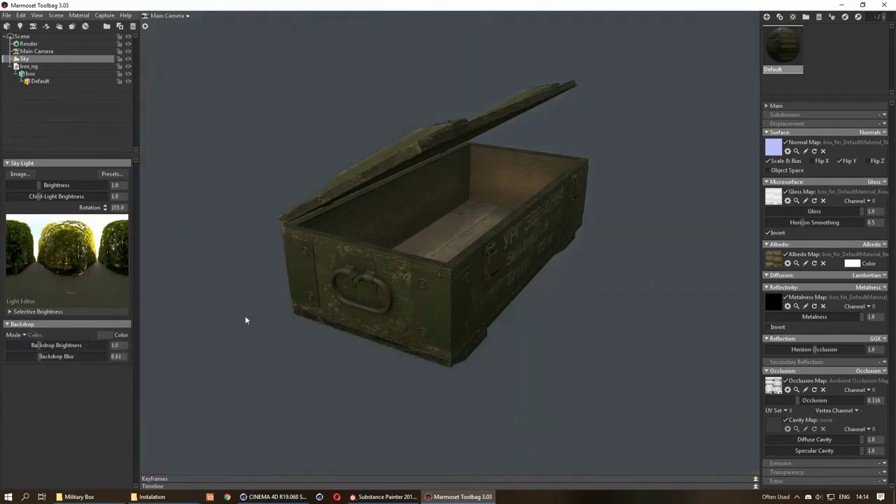
click(110, 335)
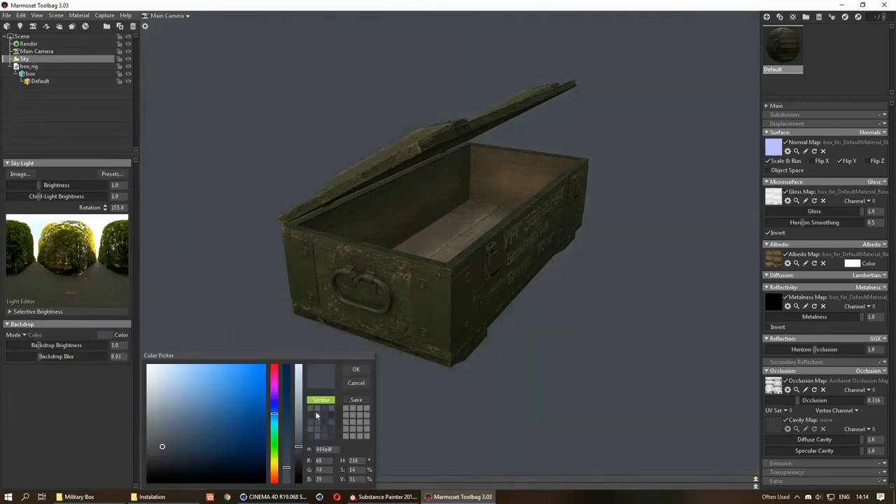
click(300, 459)
click(355, 369)
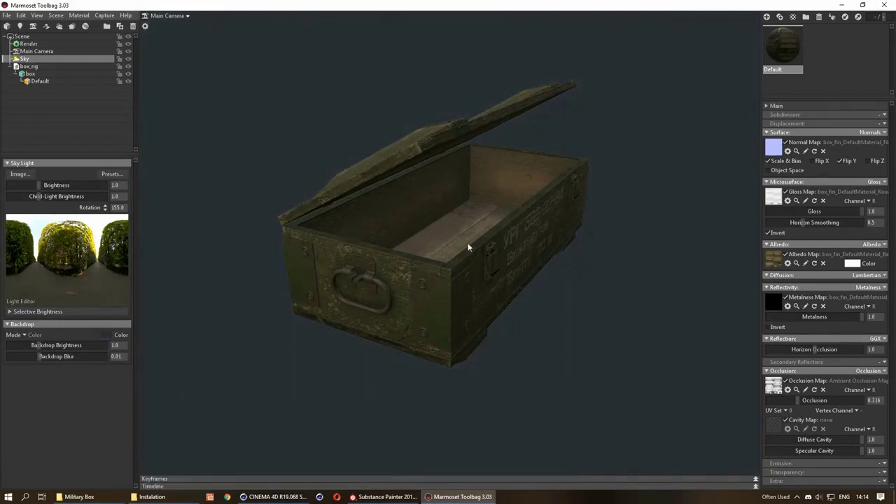
mouse_move(466, 247)
mouse_down()
mouse_move(448, 194)
mouse_move(430, 289)
mouse_move(443, 264)
mouse_move(349, 234)
mouse_move(456, 292)
mouse_move(430, 293)
mouse_up()
key(Tab)
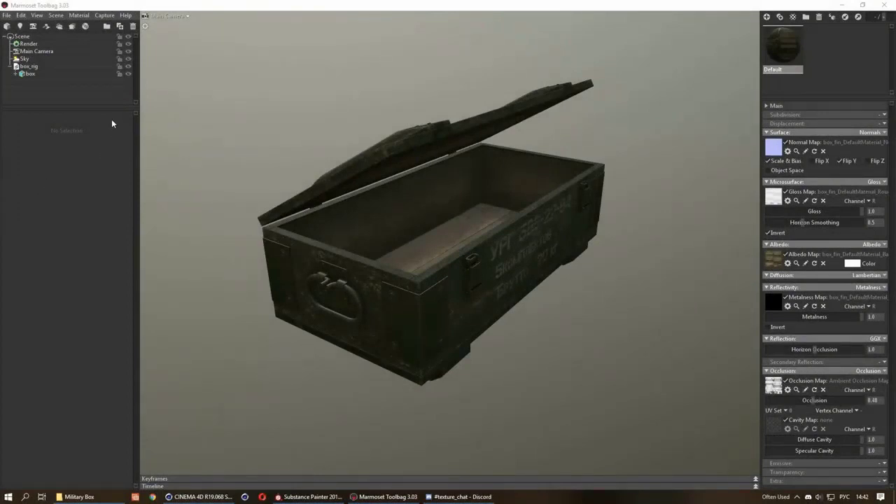
click(33, 66)
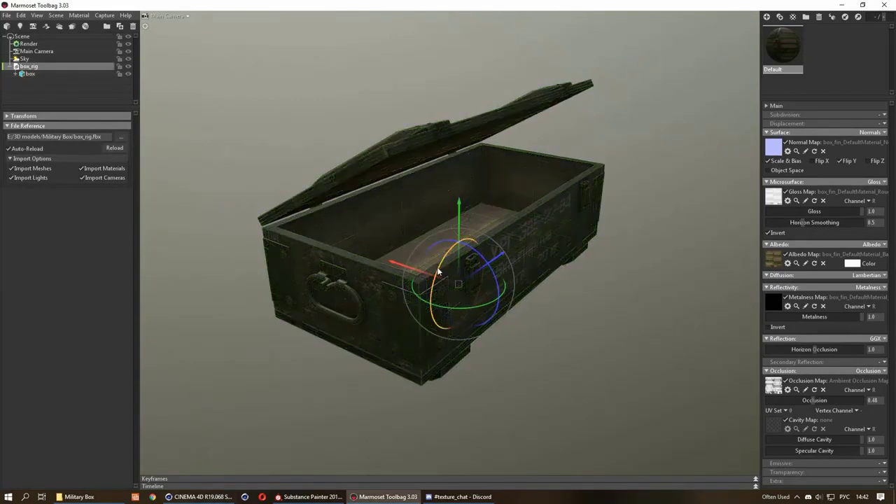
click(42, 116)
click(39, 105)
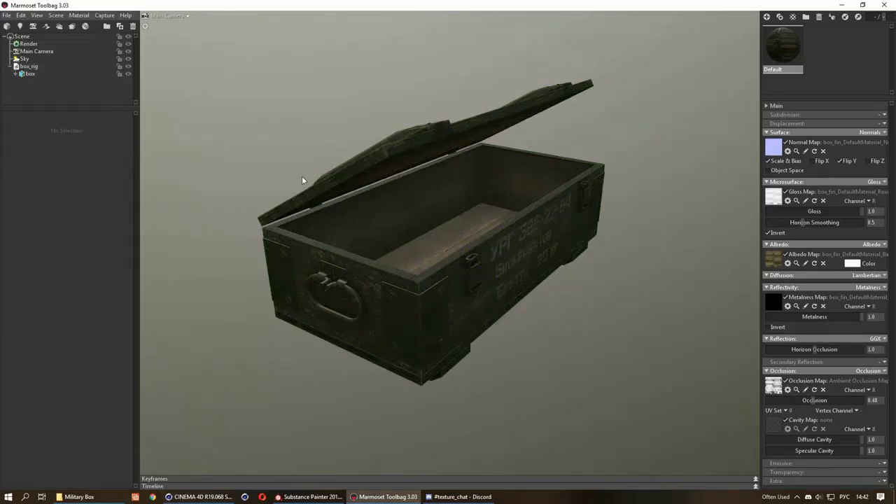
Step: Import box_fin.fbx and delete the old open-lid box mesh
click(6, 26)
double_click(276, 86)
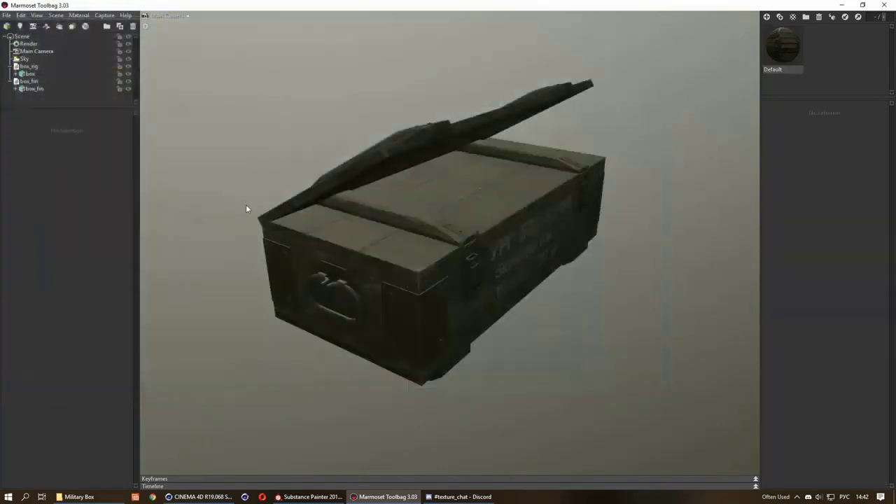
click(28, 66)
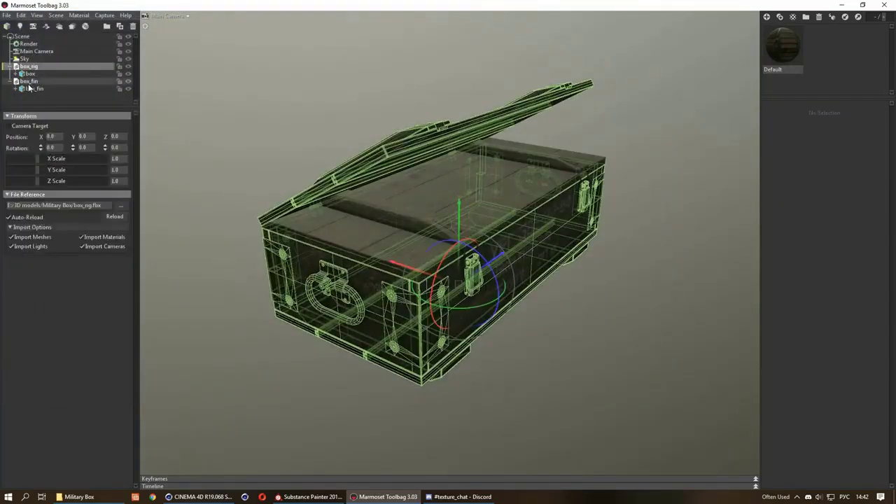
key(Delete)
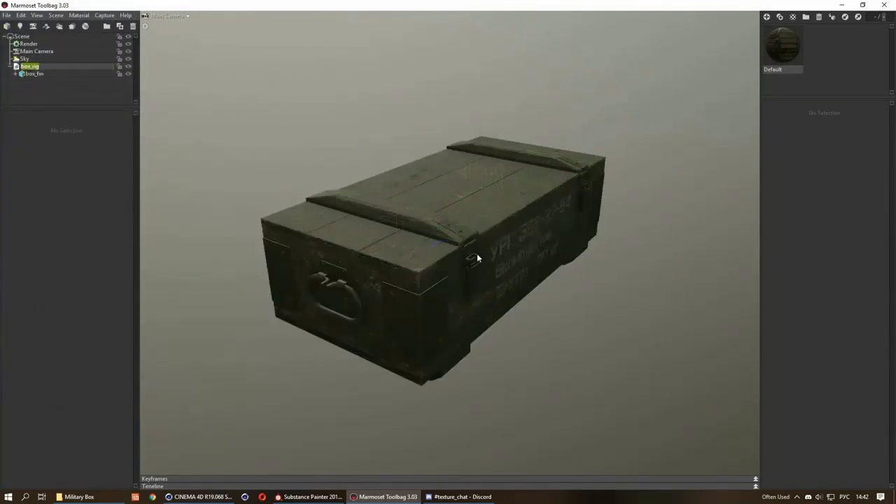
Step: Deselect and inspect the closed-lid box_fin crate from new angles
click(470, 275)
click(567, 349)
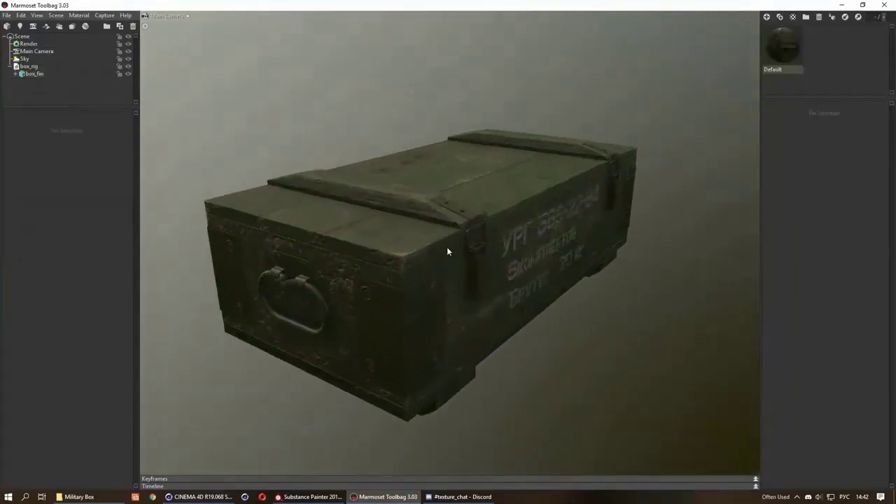
mouse_move(445, 241)
mouse_down()
mouse_move(390, 236)
mouse_move(440, 231)
mouse_move(331, 208)
mouse_up()
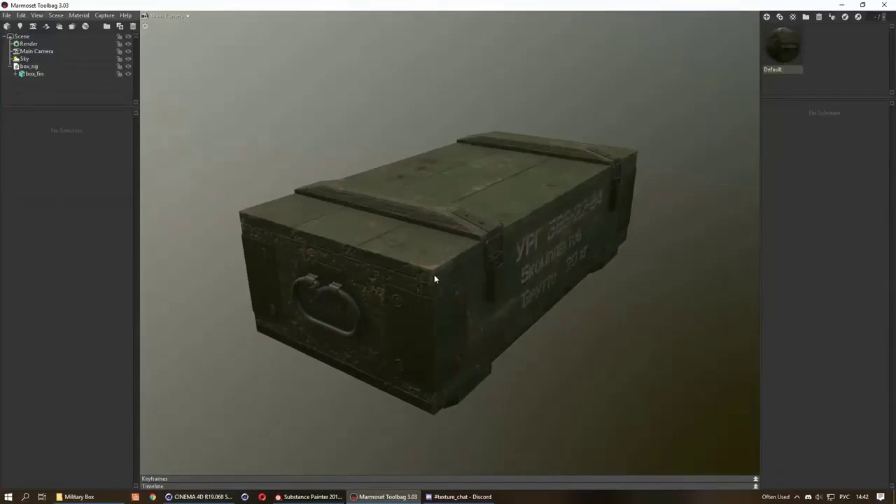
drag(434, 278, 519, 115)
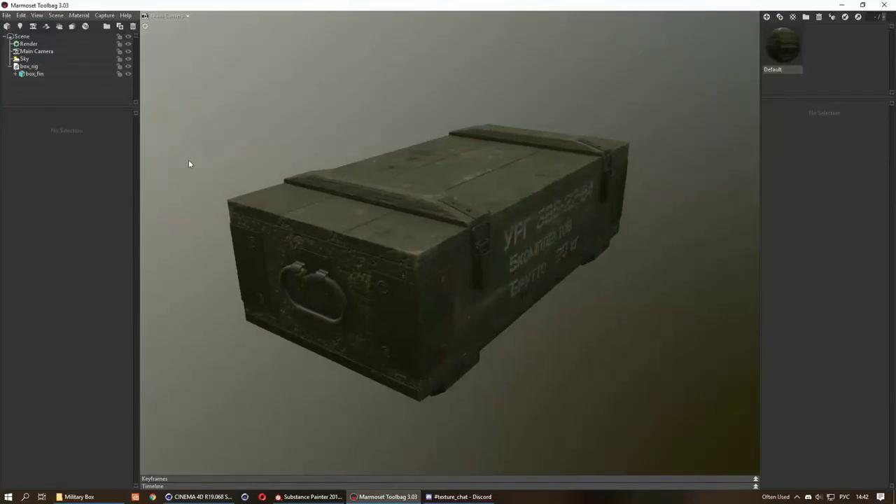
Step: Rotate the sky lighting to 464.5 and keep the backdrop in Color mode
click(26, 59)
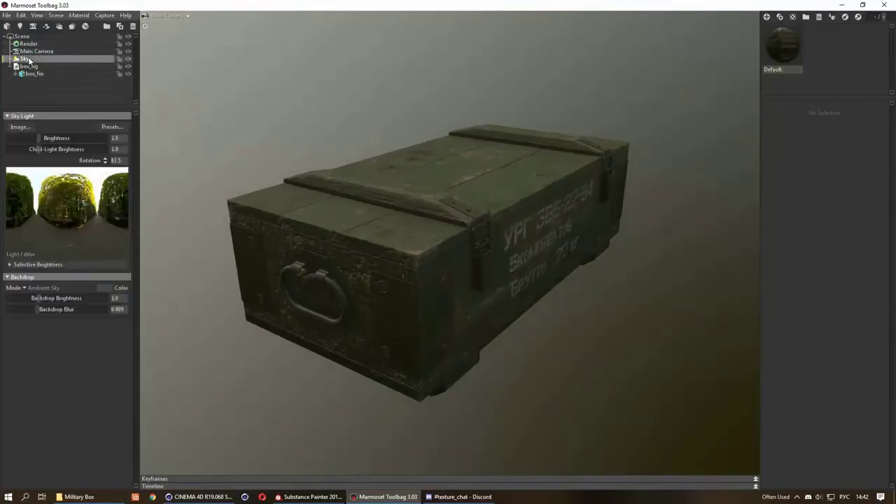
mouse_move(337, 309)
shift+mouse_down()
mouse_move(388, 315)
mouse_move(735, 284)
mouse_move(556, 260)
mouse_move(471, 294)
mouse_move(405, 306)
mouse_move(430, 315)
mouse_move(428, 306)
mouse_move(460, 304)
mouse_move(462, 269)
mouse_move(472, 285)
shift+mouse_up()
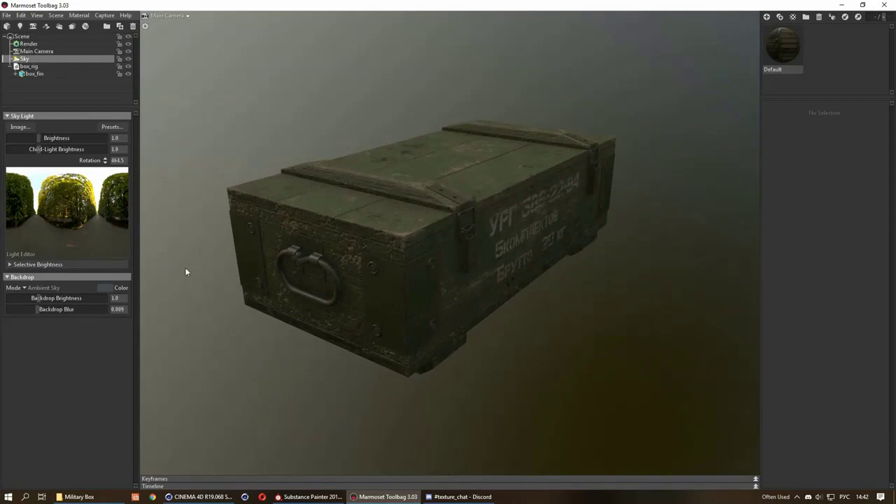
click(23, 288)
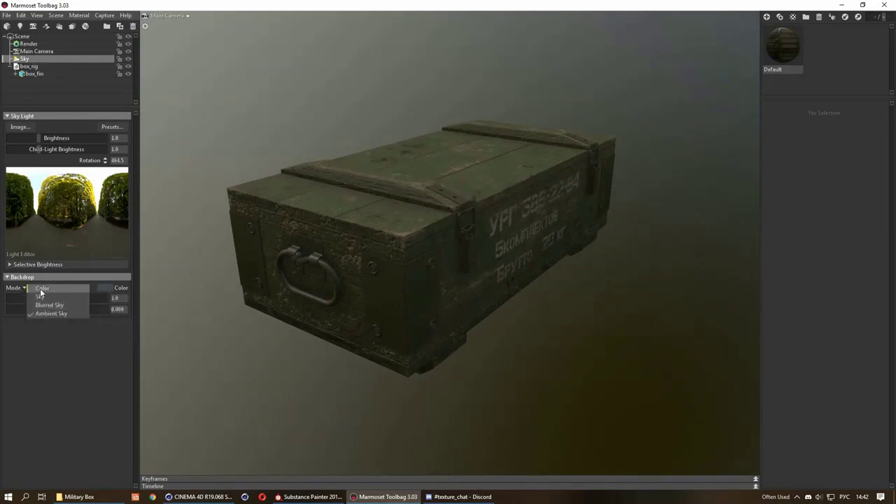
click(40, 289)
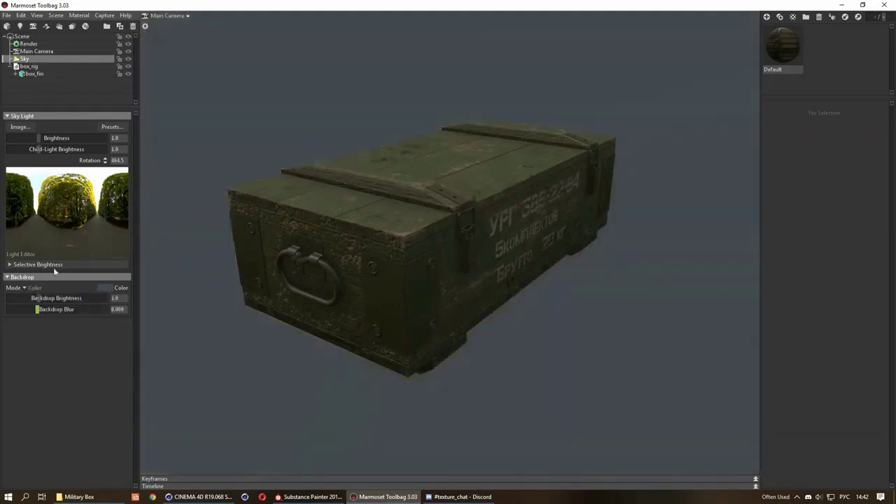
Step: Darken the backdrop colour to a deep charcoal around 2d2f32
click(102, 287)
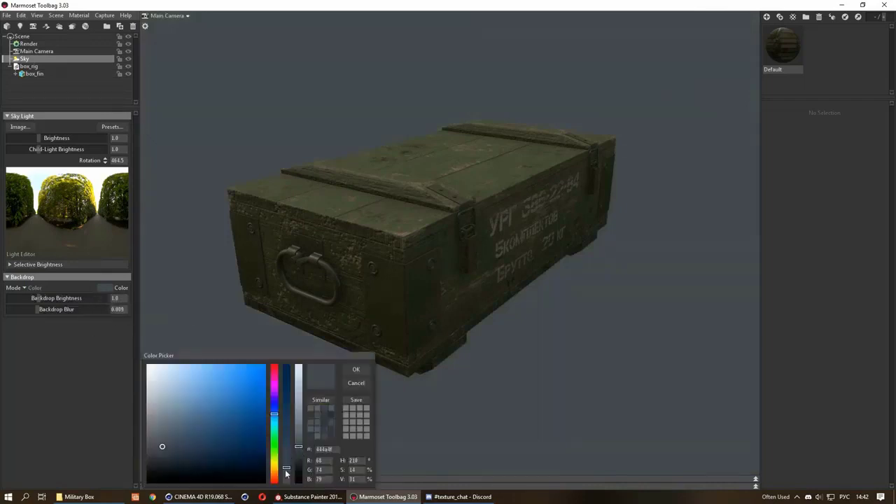
mouse_move(285, 469)
mouse_down()
mouse_move(287, 483)
mouse_move(297, 461)
mouse_move(287, 467)
mouse_up()
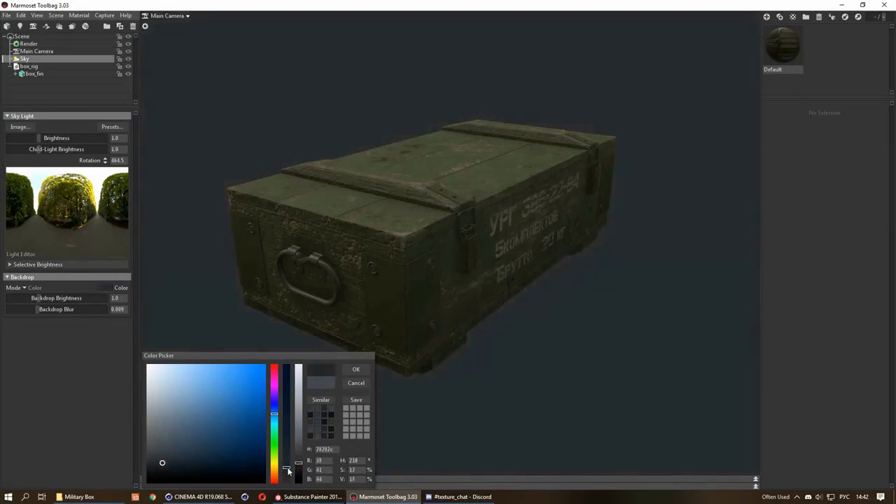
click(298, 460)
drag(286, 472, 287, 475)
click(355, 384)
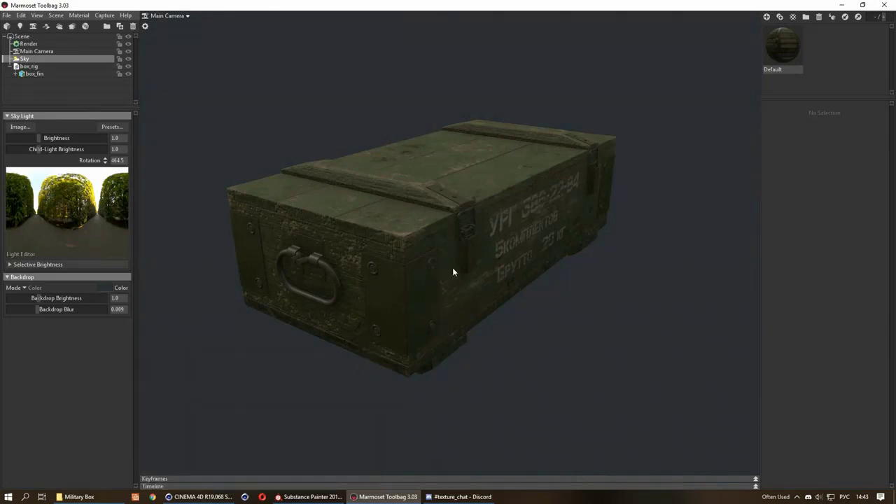
drag(452, 272, 499, 276)
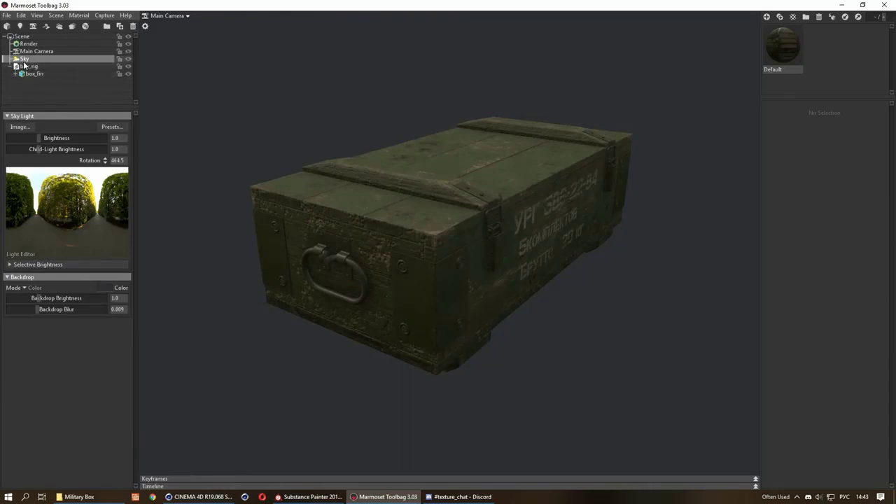
Step: Enable Local Reflections in the render settings
click(28, 44)
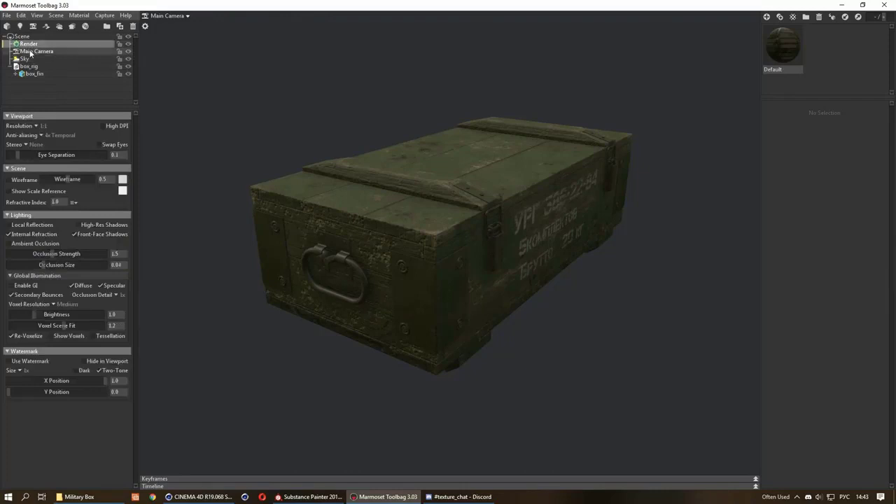
click(32, 52)
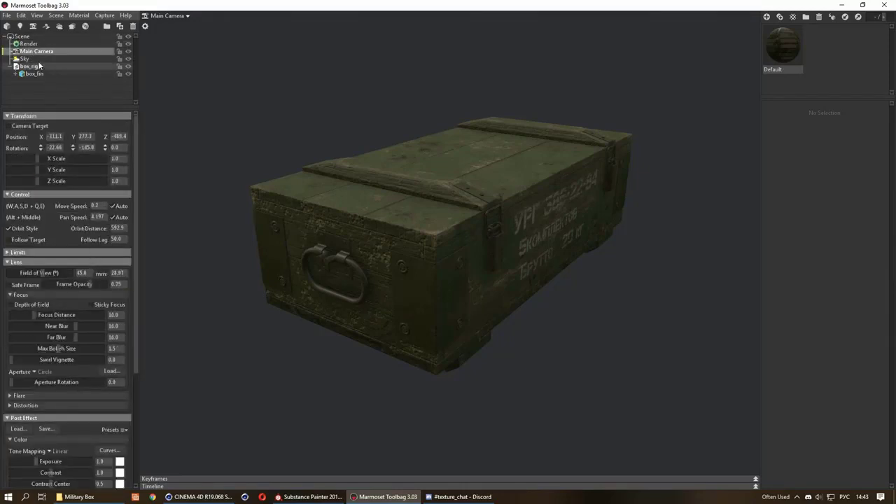
click(28, 44)
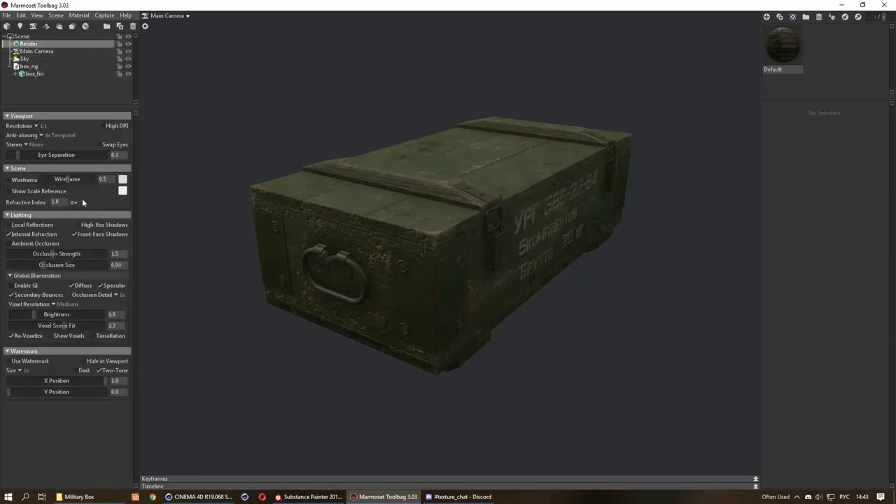
click(36, 227)
mouse_move(440, 301)
mouse_down()
mouse_move(428, 302)
mouse_move(484, 285)
mouse_up()
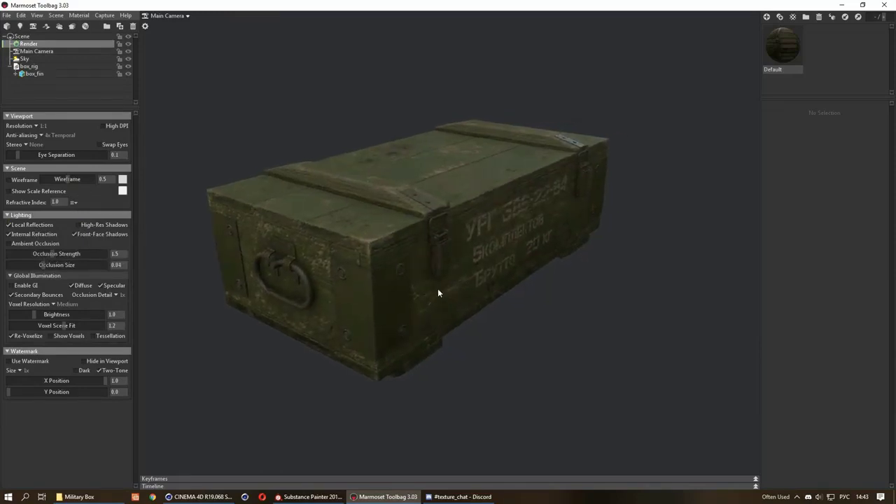
drag(438, 289, 448, 286)
Step: Fine-tune the Default material's Occlusion strength
click(783, 46)
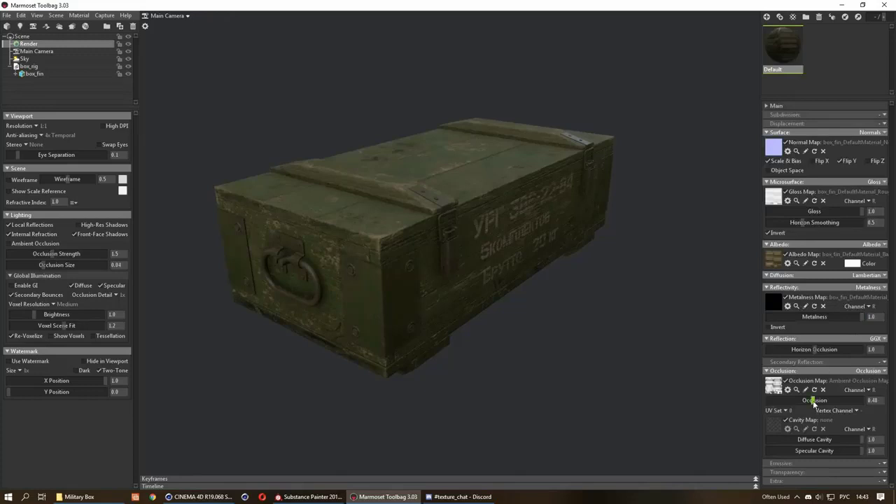
mouse_move(816, 400)
mouse_down()
mouse_move(842, 400)
mouse_move(813, 401)
mouse_up()
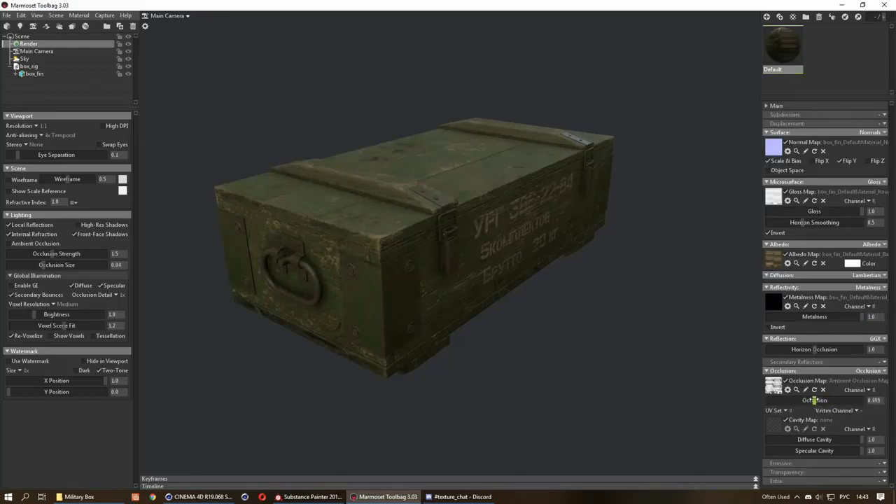
click(622, 363)
Step: Enable ambient occlusion at 2x detail, leaving global illumination off
click(36, 46)
click(24, 288)
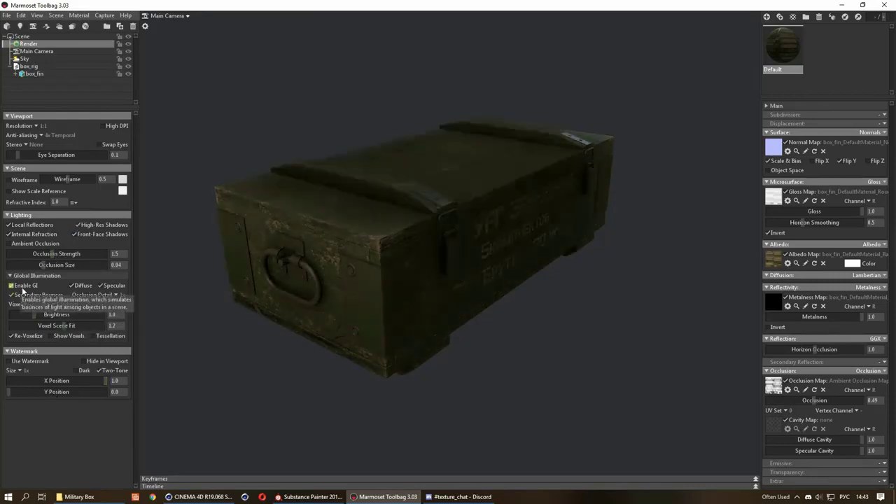
click(22, 289)
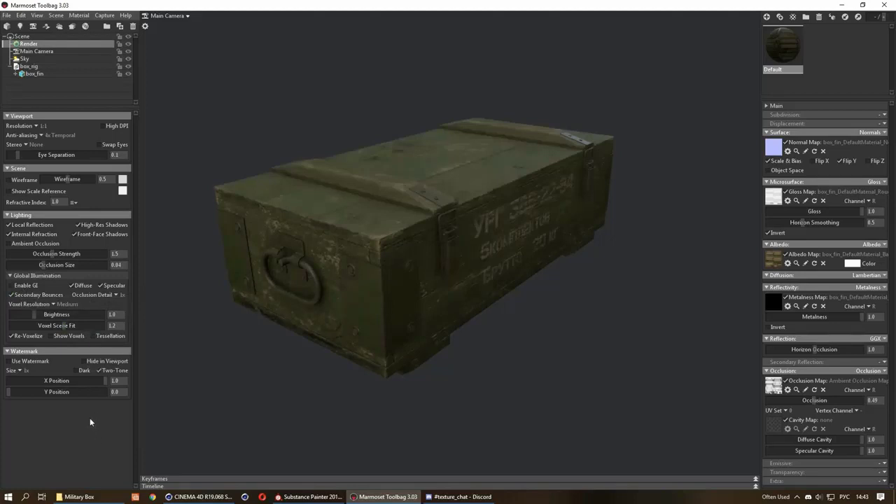
click(115, 295)
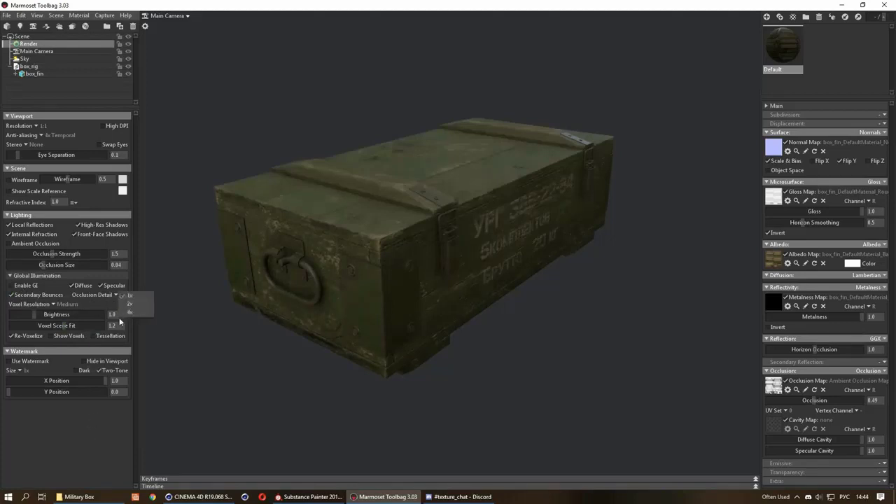
click(125, 307)
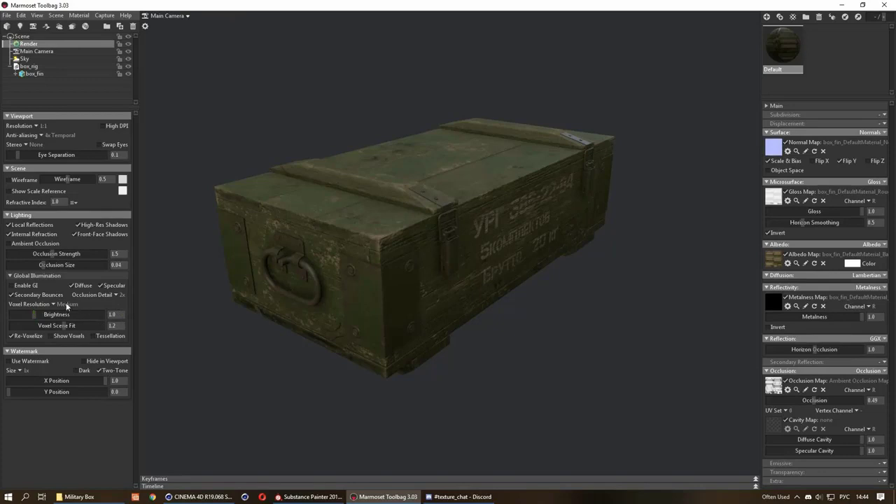
click(22, 245)
click(46, 50)
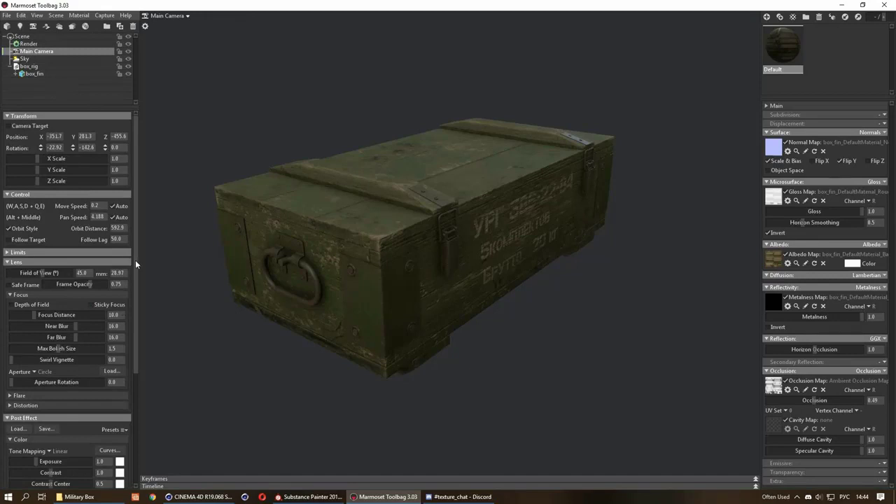
Step: Set the Main Camera field of view to 42.5
drag(136, 260, 133, 294)
click(80, 225)
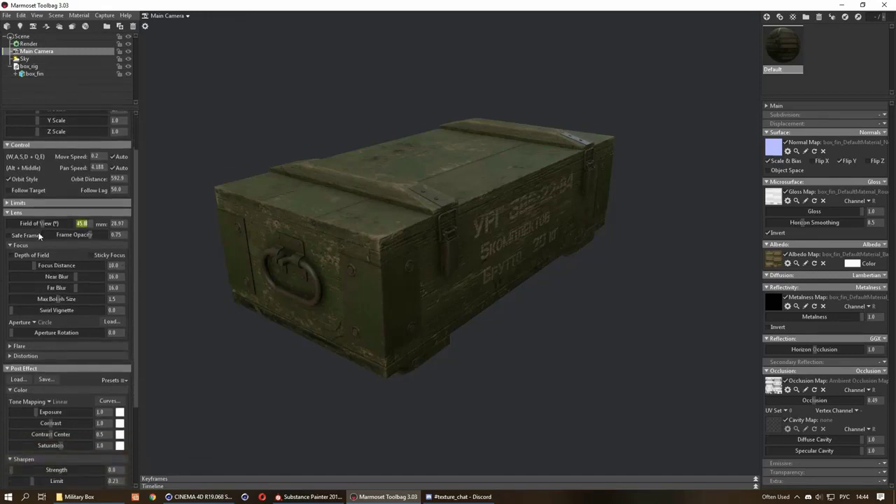
text(2)
key(BackSpace)
text(42.5)
key(Return)
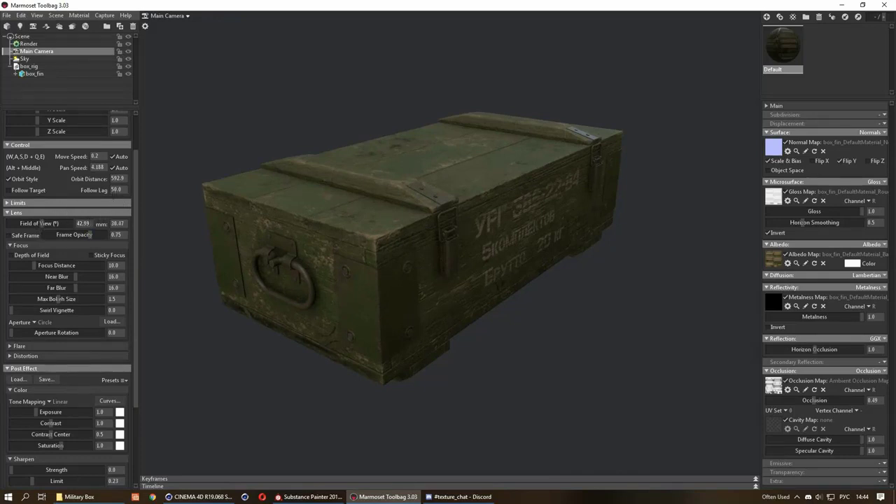
Step: Enable depth of field with focus distance 381.6, near blur 6.304, far blur 3.201
click(15, 257)
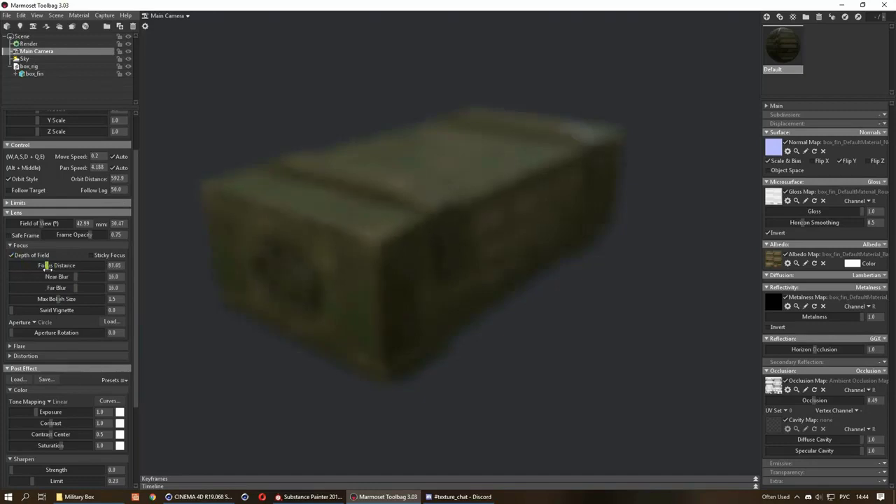
mouse_move(34, 265)
mouse_down()
mouse_move(61, 265)
mouse_move(32, 288)
mouse_up()
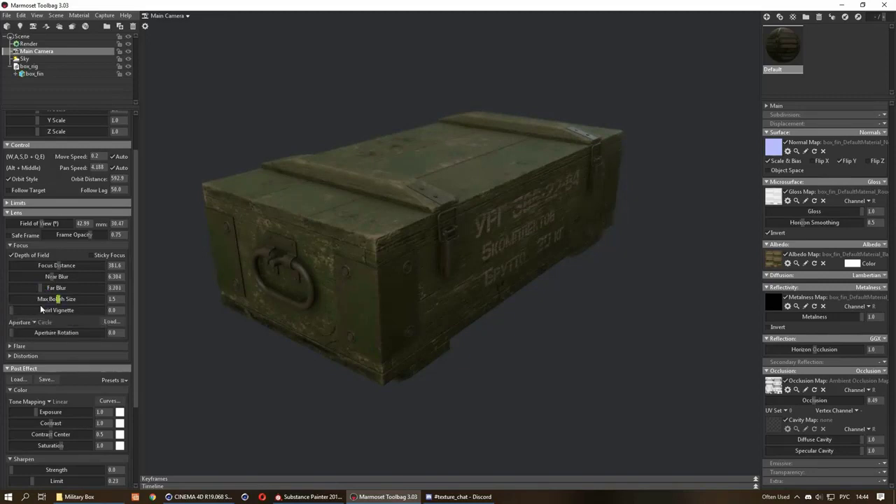
drag(134, 282, 135, 382)
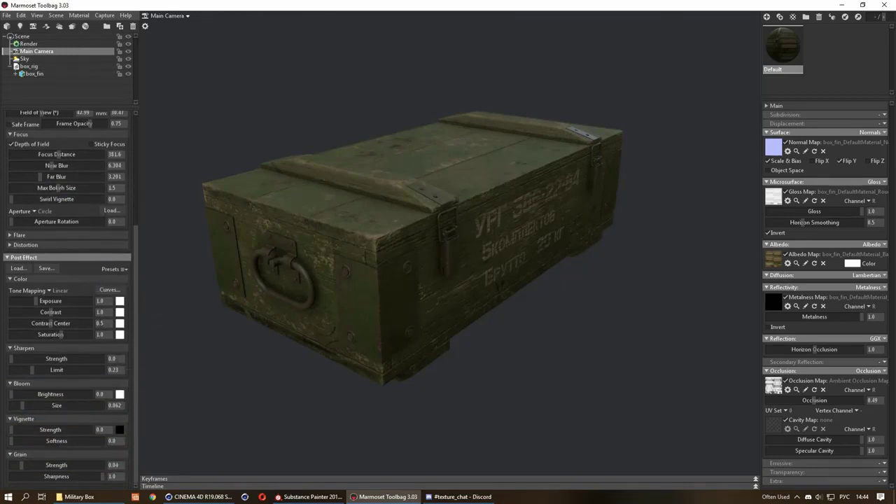
Step: Add light sharpening, subtle film grain and a faint soft vignette
drag(11, 358, 31, 361)
drag(23, 467, 28, 465)
drag(45, 441, 67, 442)
mouse_move(10, 430)
mouse_down()
mouse_move(81, 441)
mouse_move(33, 431)
mouse_up()
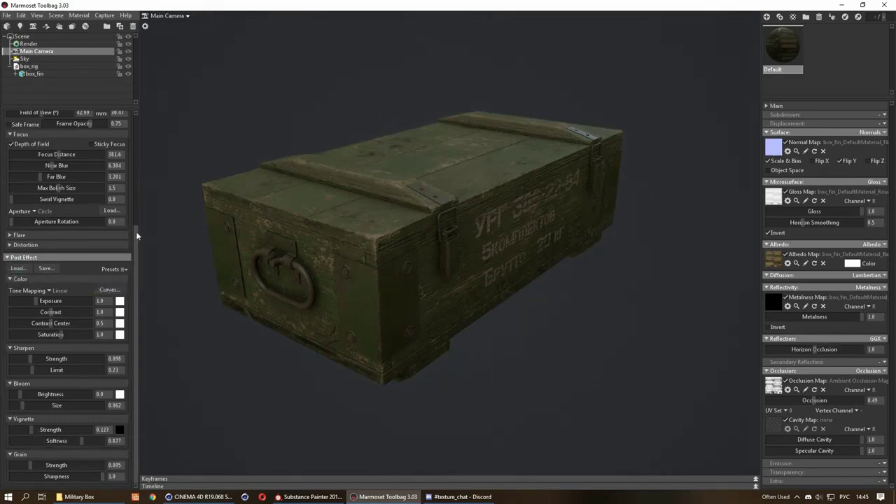
drag(136, 231, 146, 114)
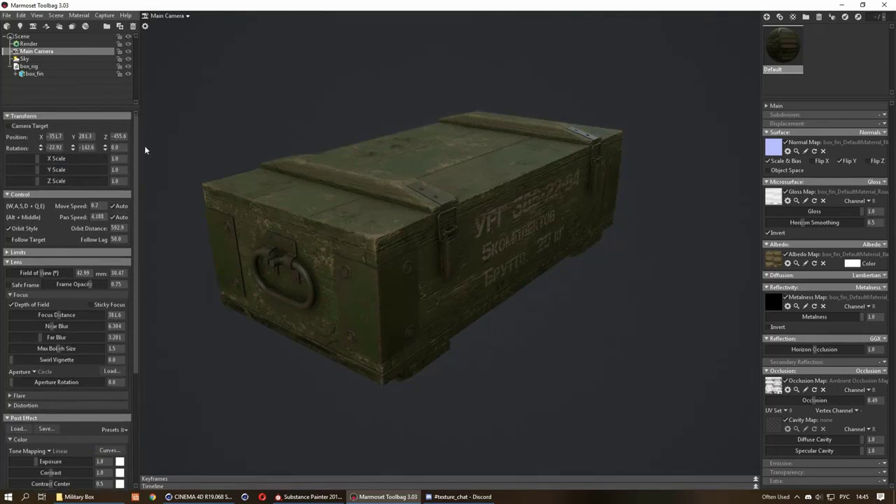
Step: Create Sky Lights 1–3 on the Sky panorama, dragging them to light the crate's top and front
click(23, 43)
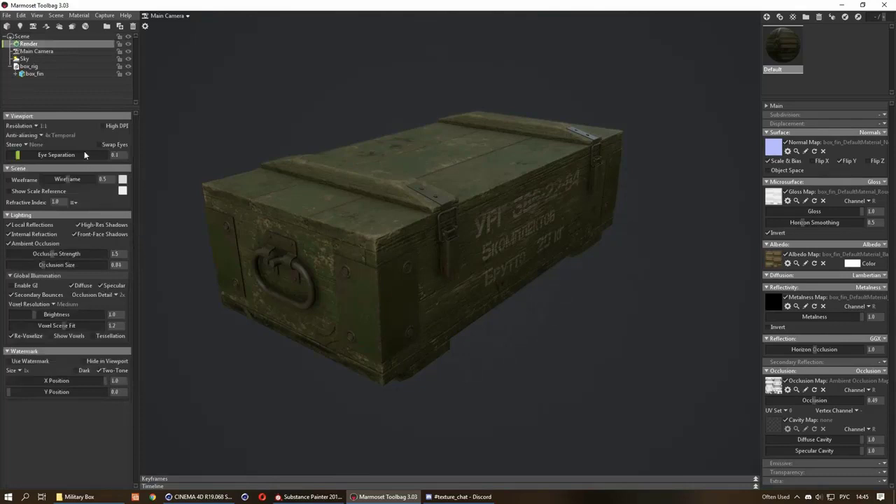
click(23, 59)
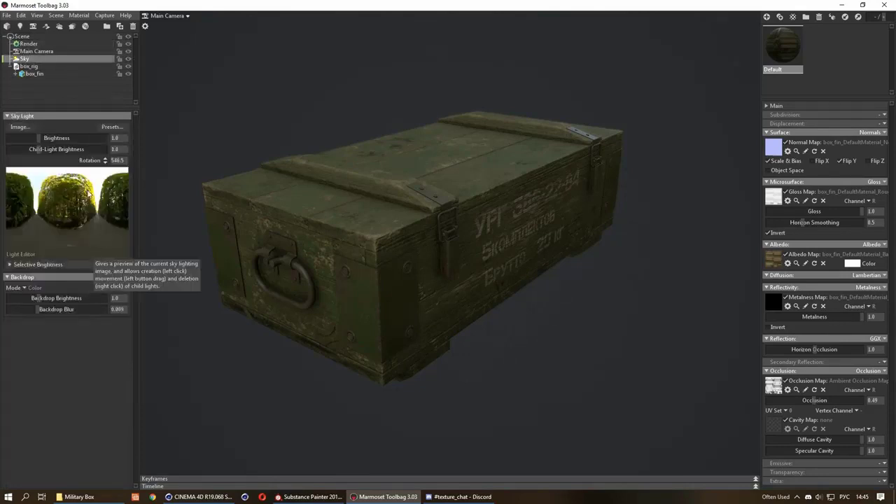
click(90, 197)
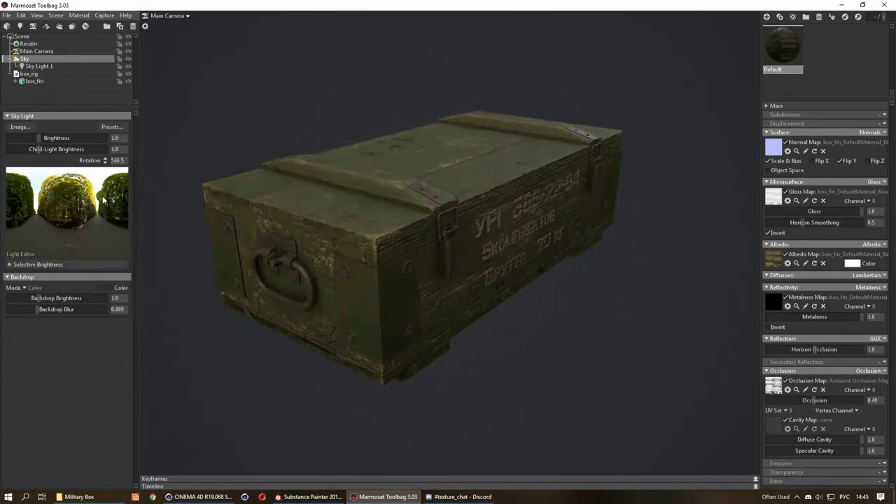
click(103, 199)
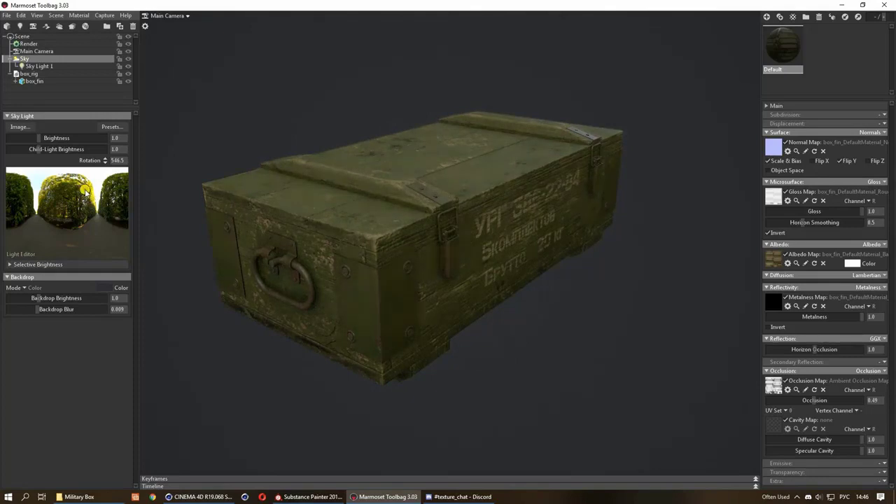
drag(86, 190, 92, 181)
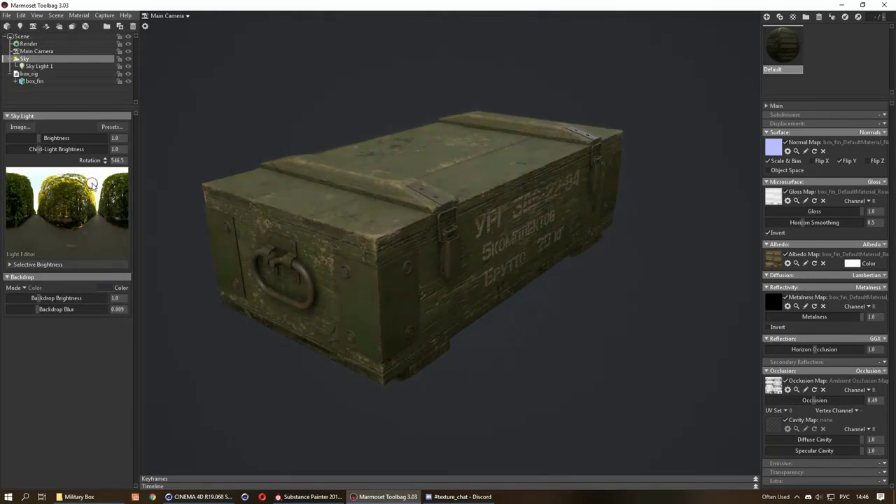
click(71, 232)
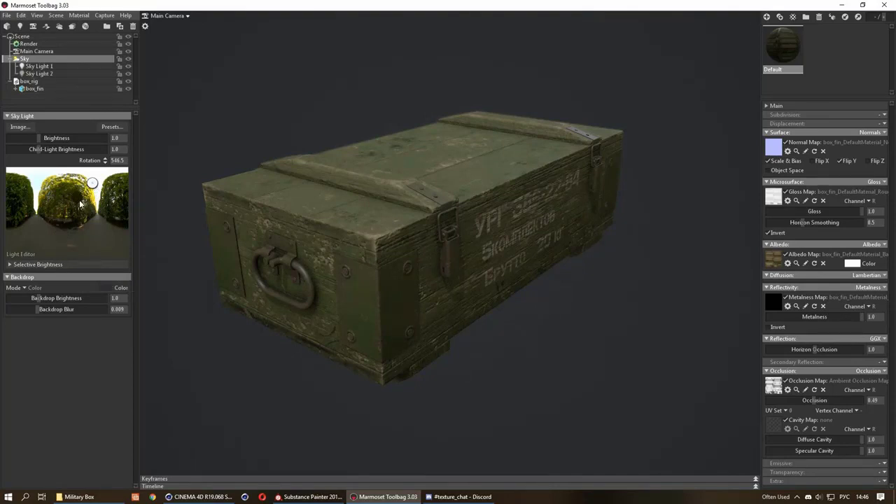
click(117, 205)
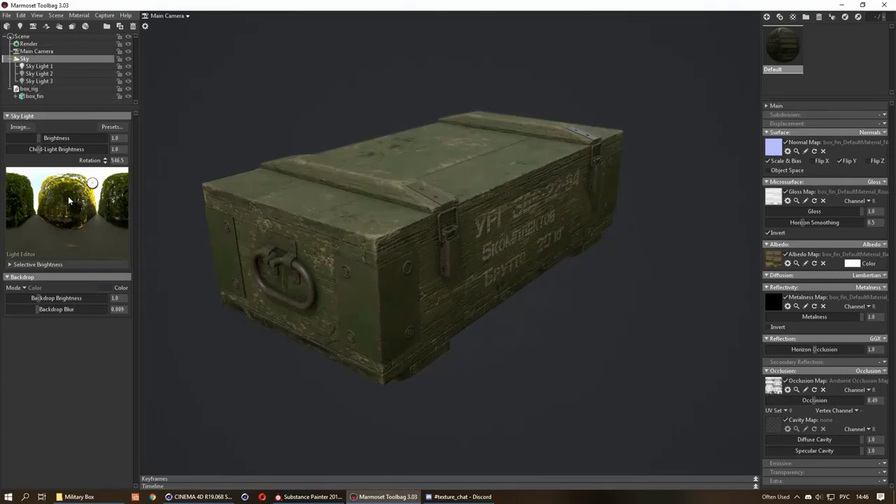
drag(69, 197, 78, 202)
Step: Raise Sky Light 3's brightness slightly and add two more lights on the sky panorama
click(40, 82)
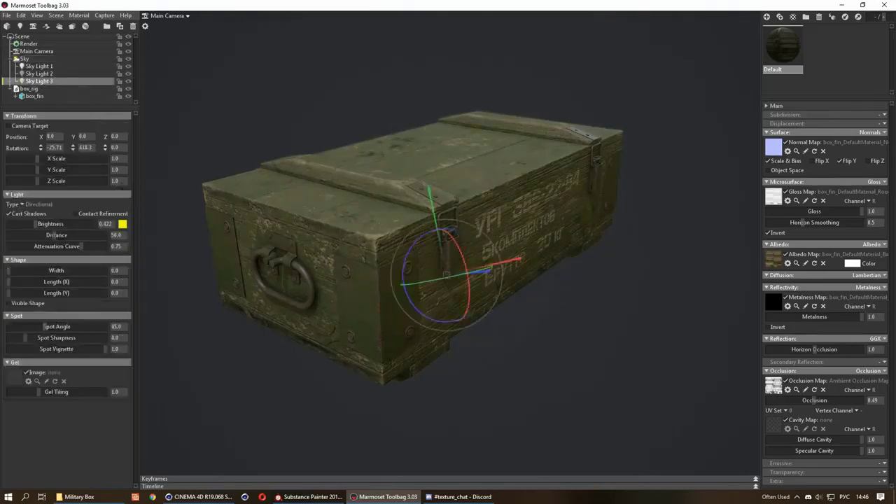
drag(40, 224, 35, 224)
click(24, 59)
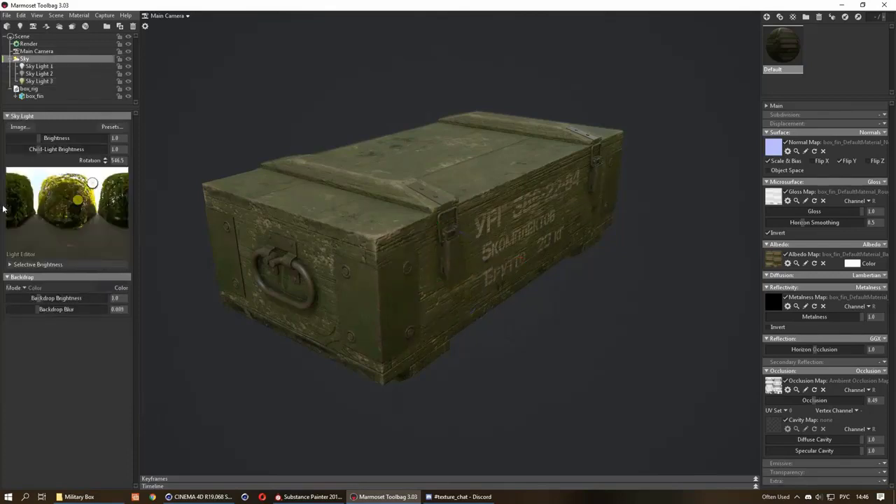
drag(27, 196, 31, 184)
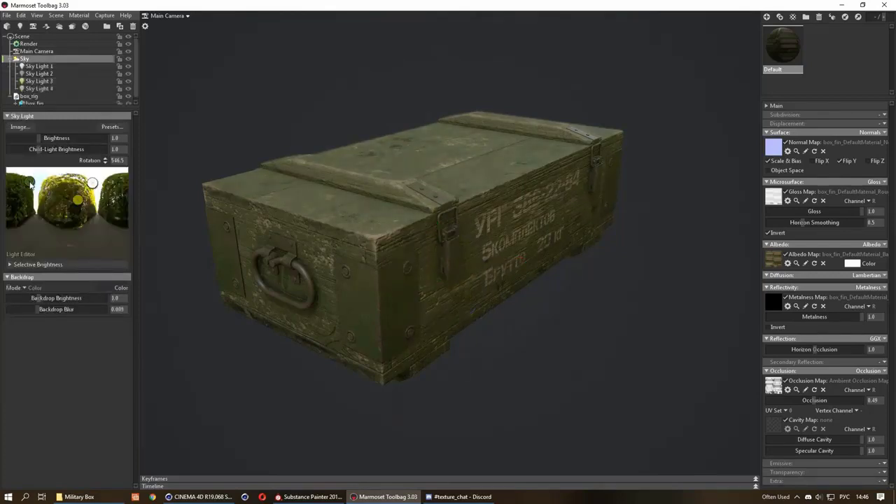
click(38, 223)
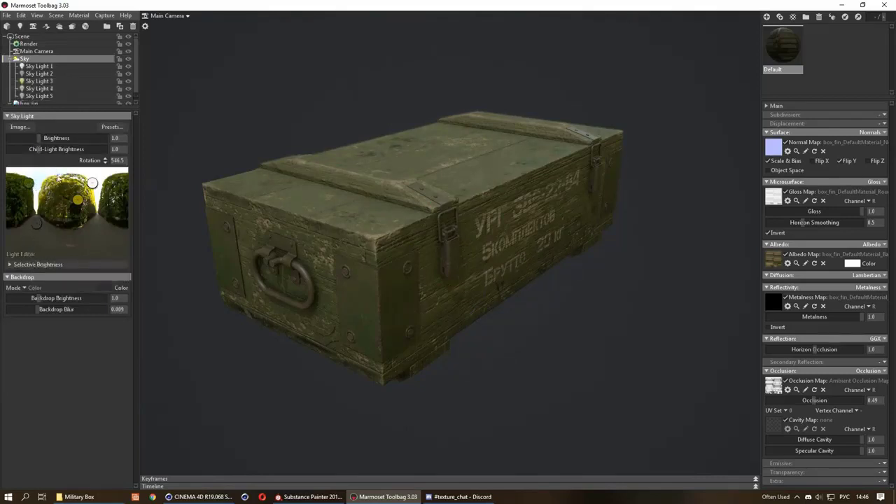
drag(37, 224, 37, 214)
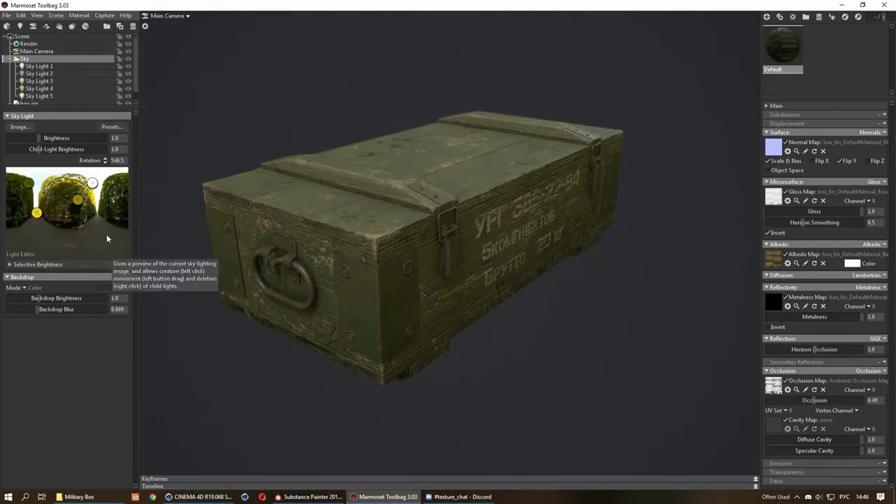
Step: Delete the newest sky light, add a replacement, and hide a light to judge its effect
right_click(45, 219)
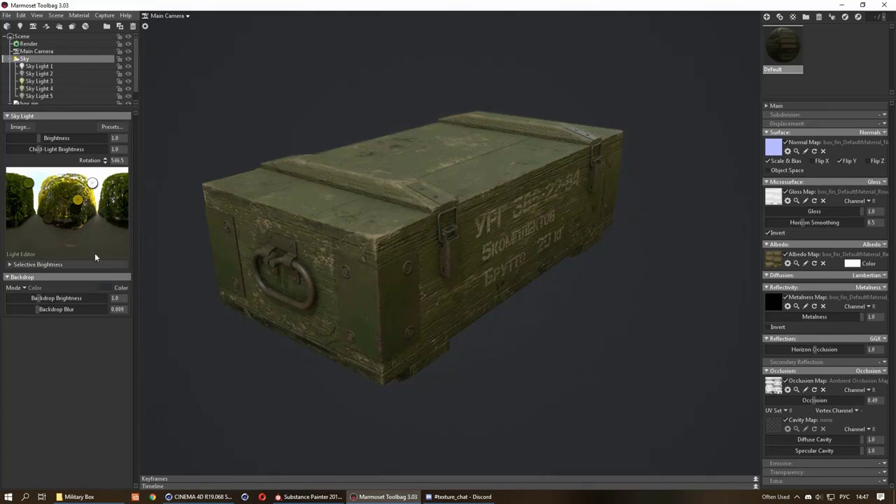
click(86, 231)
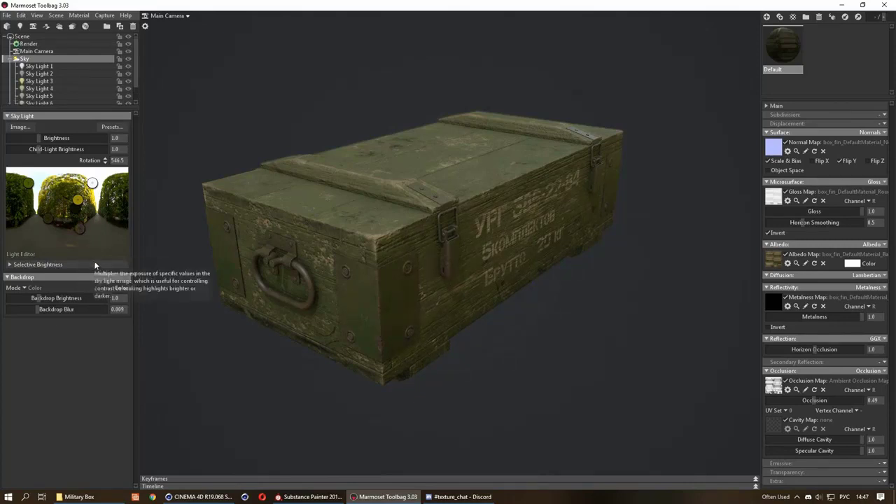
scroll(135, 96, down, 1)
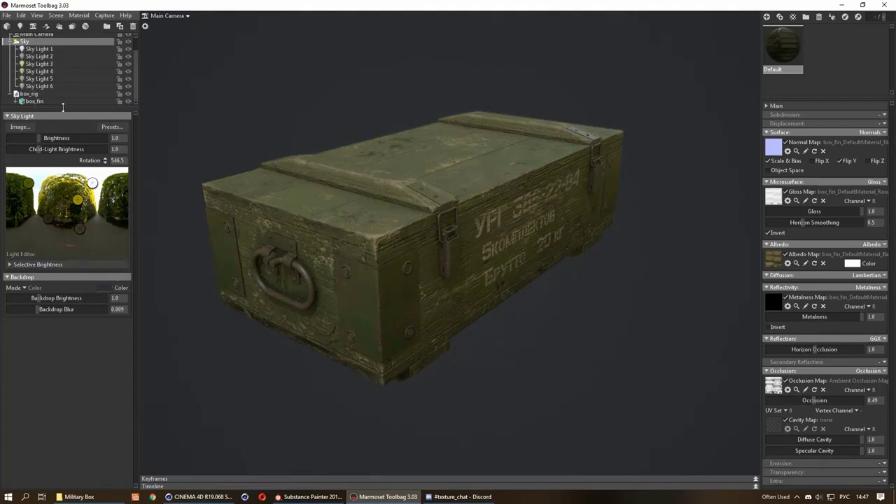
drag(63, 106, 73, 146)
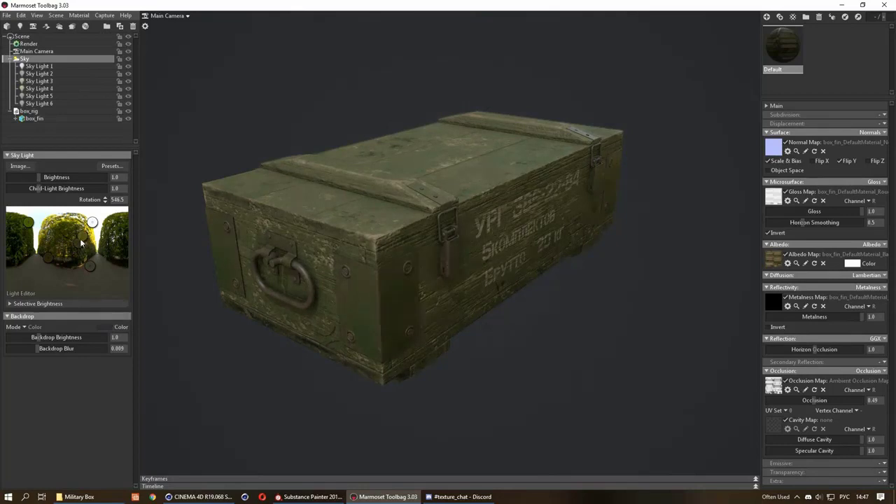
click(81, 248)
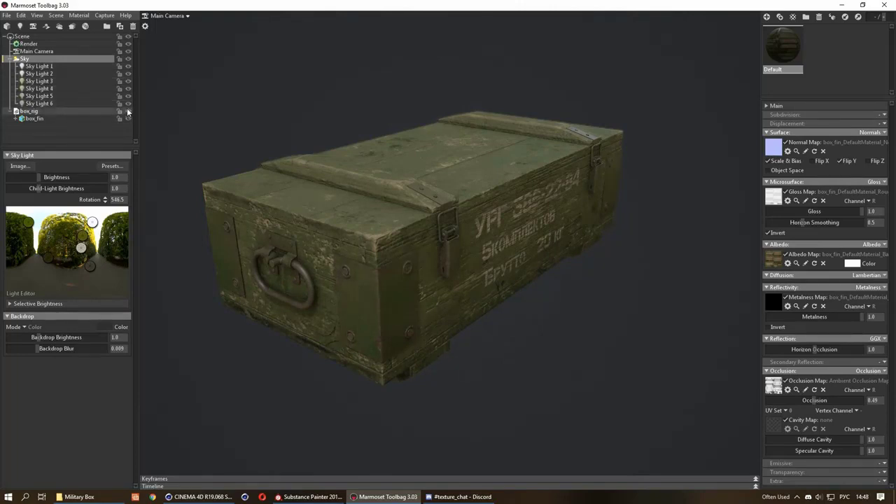
click(127, 108)
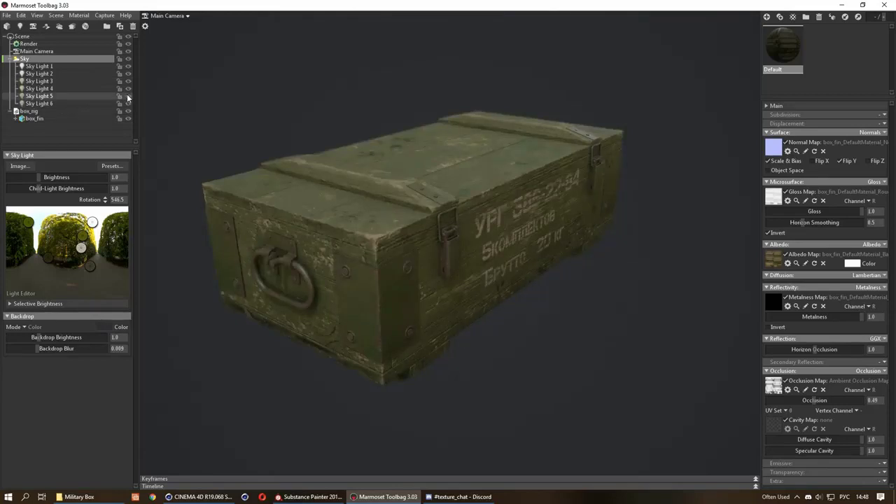
Step: Raise Sky Light 5 above the crate and rotate it to 10.81 by 135.2
click(49, 96)
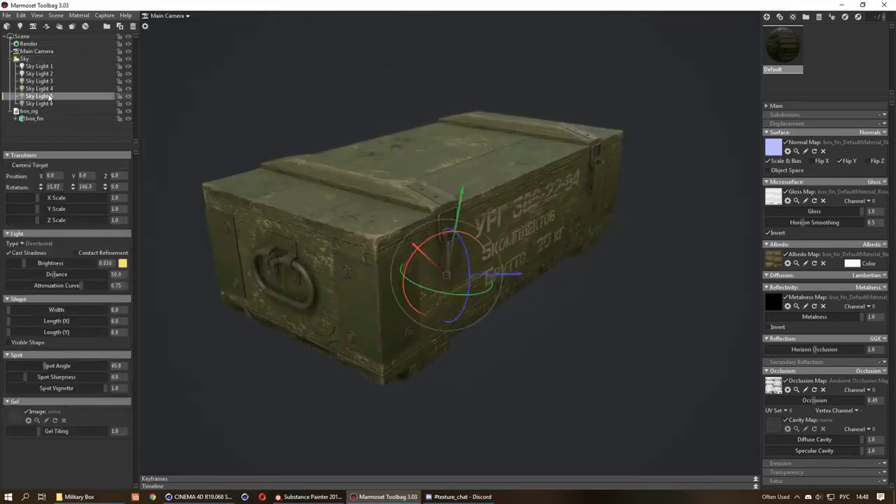
mouse_move(462, 193)
mouse_down()
mouse_move(476, 121)
mouse_move(447, 275)
mouse_up()
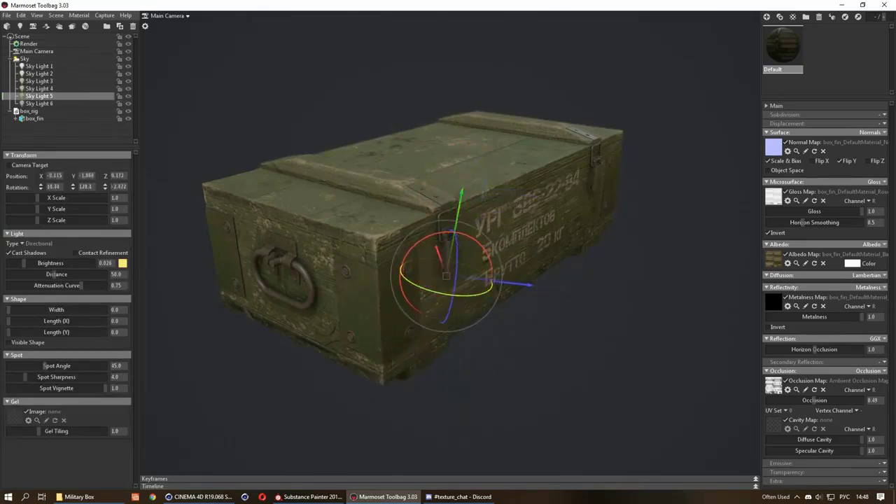
drag(491, 287, 483, 293)
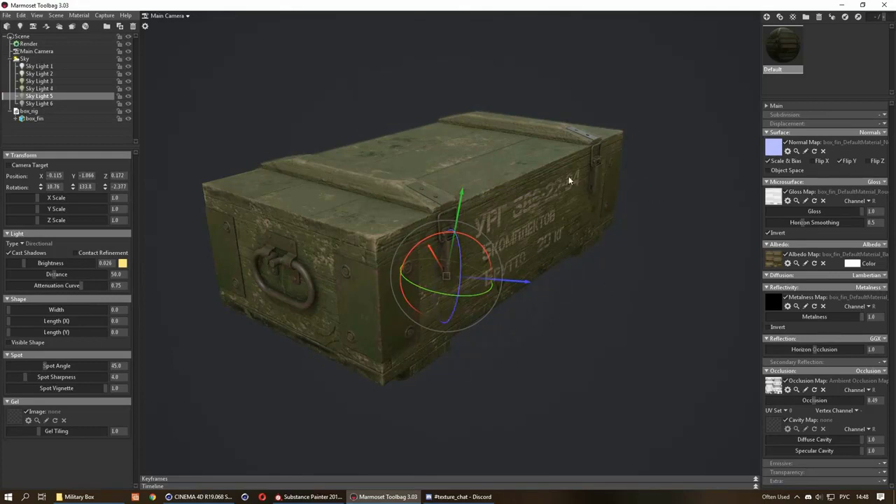
drag(449, 297, 434, 300)
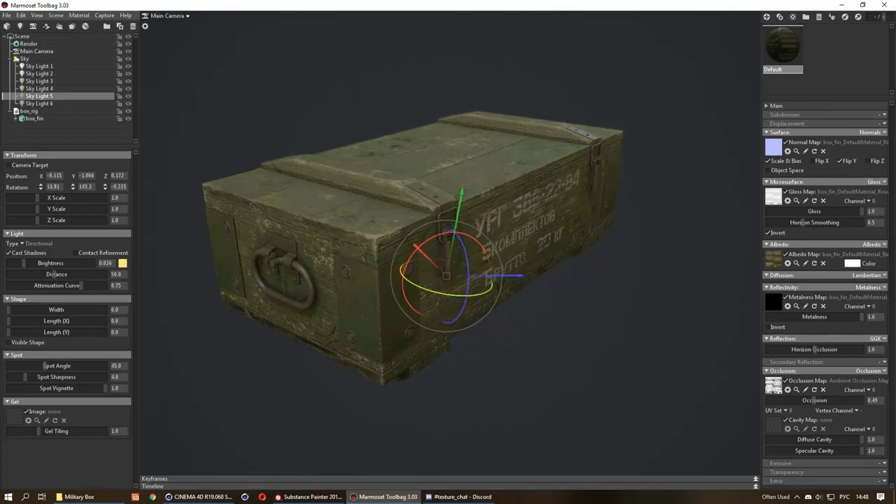
Step: Set the viewport render resolution to 2:1 (Double)
click(621, 339)
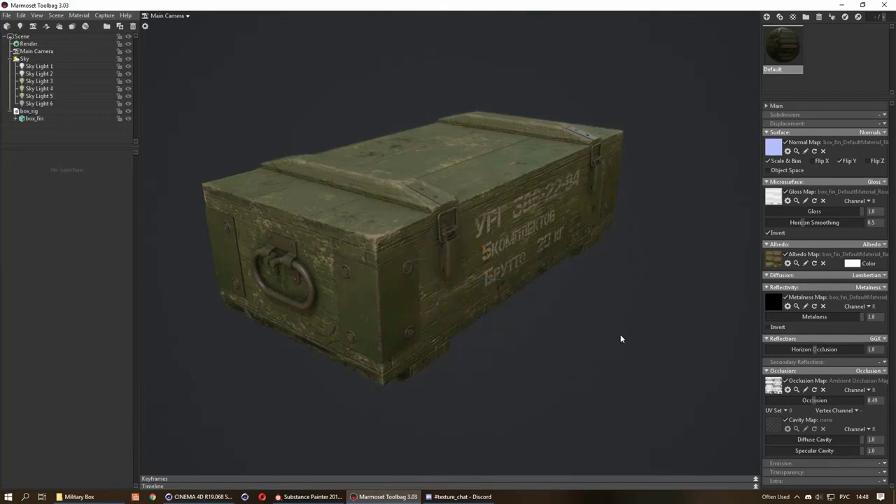
click(31, 44)
click(35, 165)
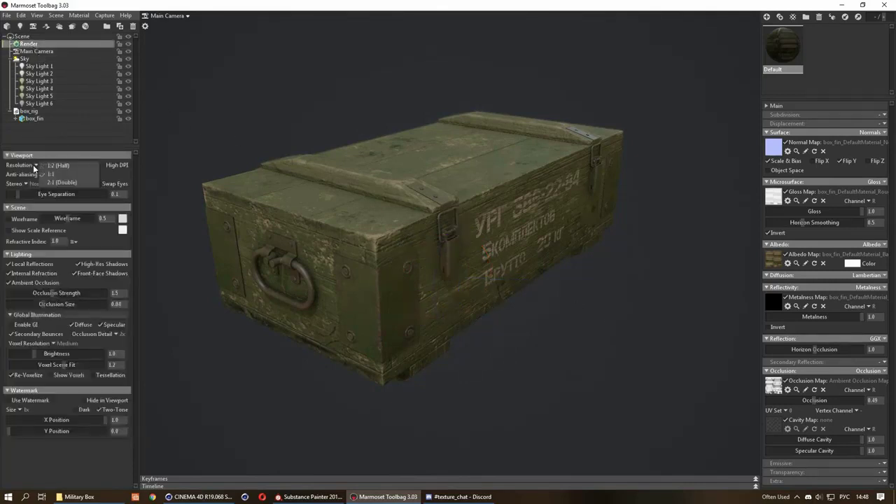
click(56, 179)
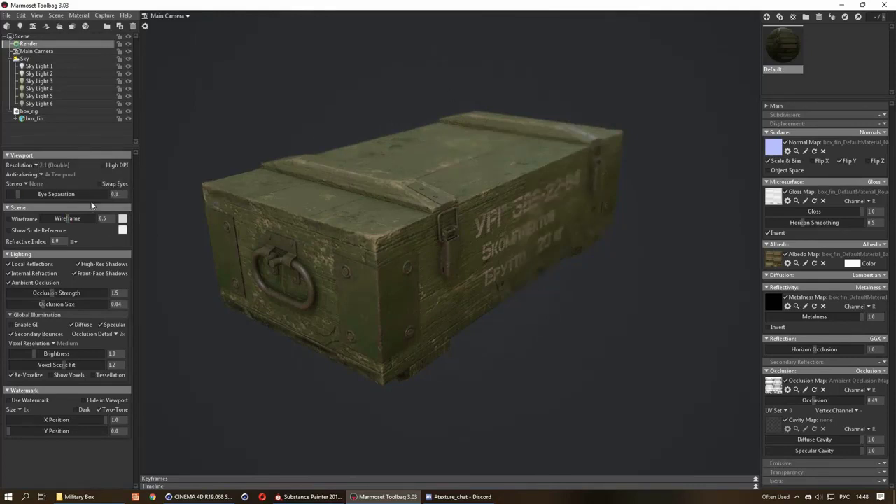
Step: Set the Main Camera's depth-of-field focus distance to 383.3
click(31, 53)
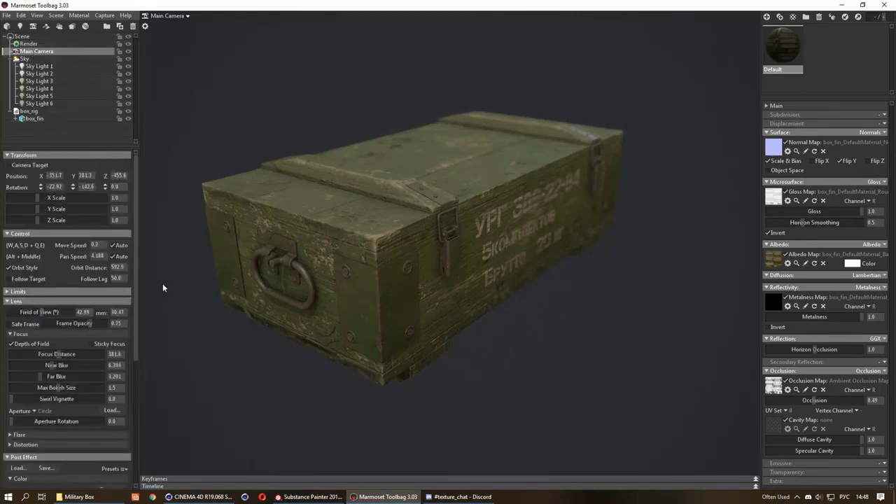
scroll(133, 253, down, 2)
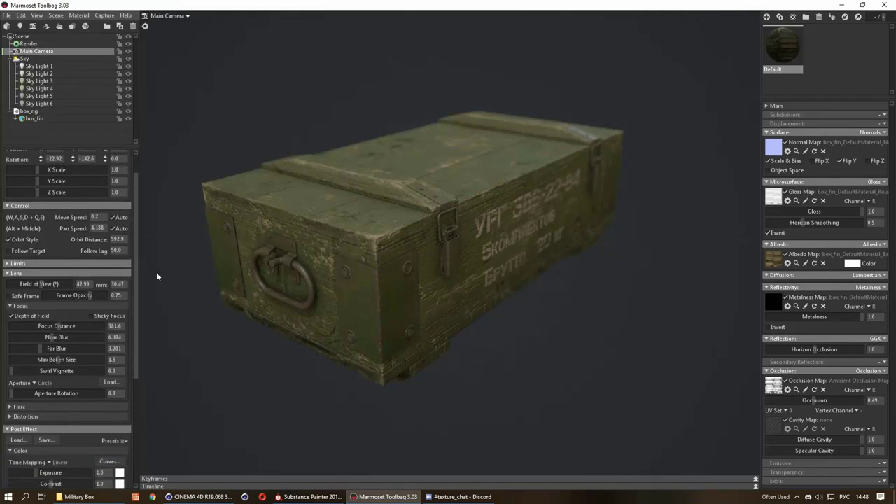
drag(58, 326, 33, 348)
Step: Enable High DPI for the viewport, trying Red/Cyan stereo before returning it to None
click(25, 44)
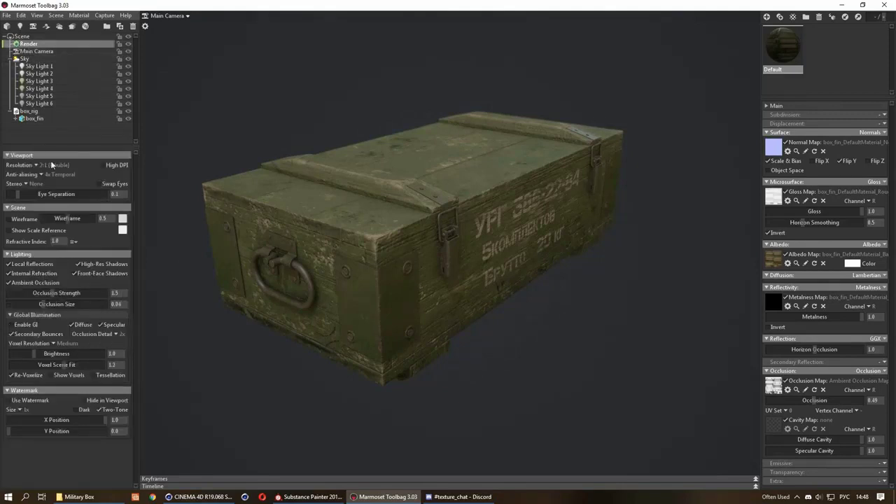
click(102, 164)
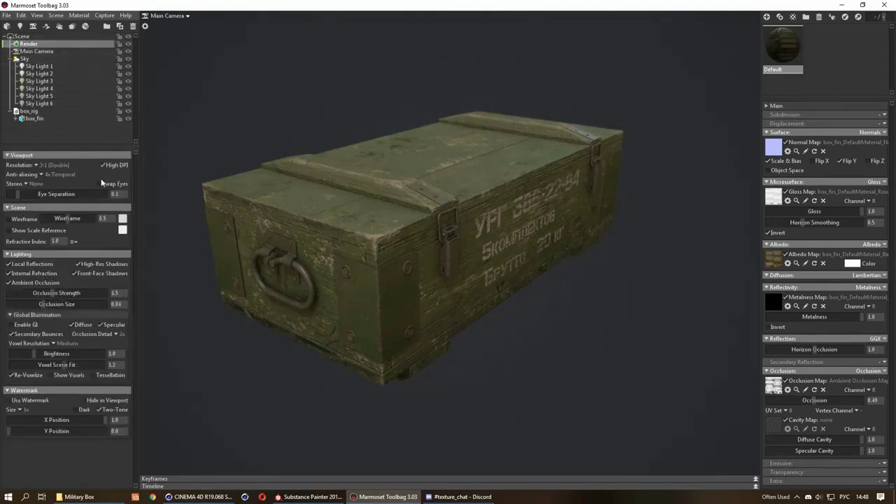
click(23, 185)
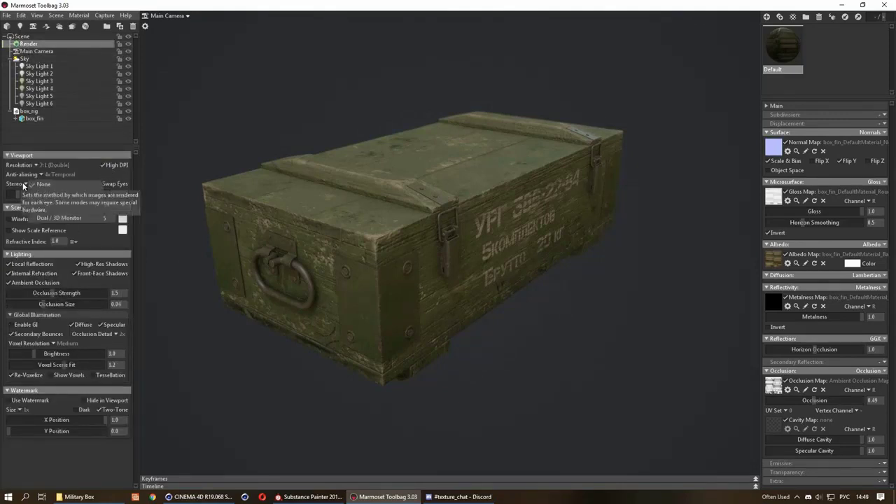
click(96, 181)
click(24, 184)
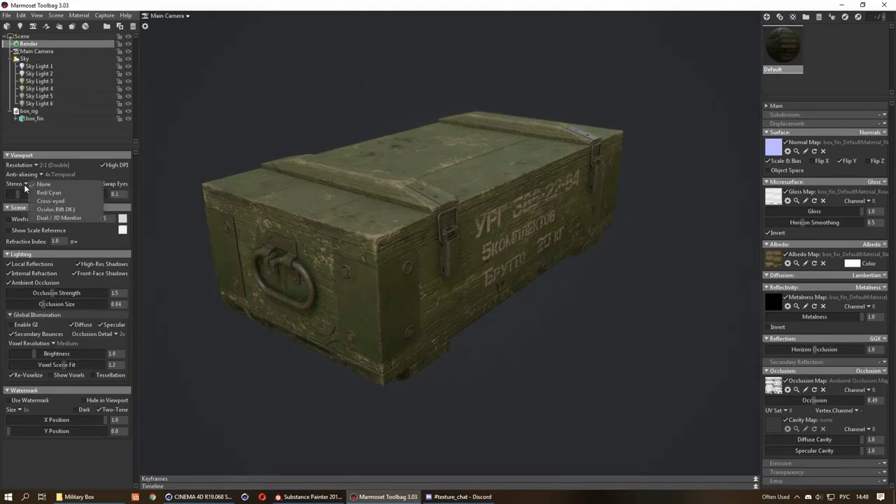
click(34, 191)
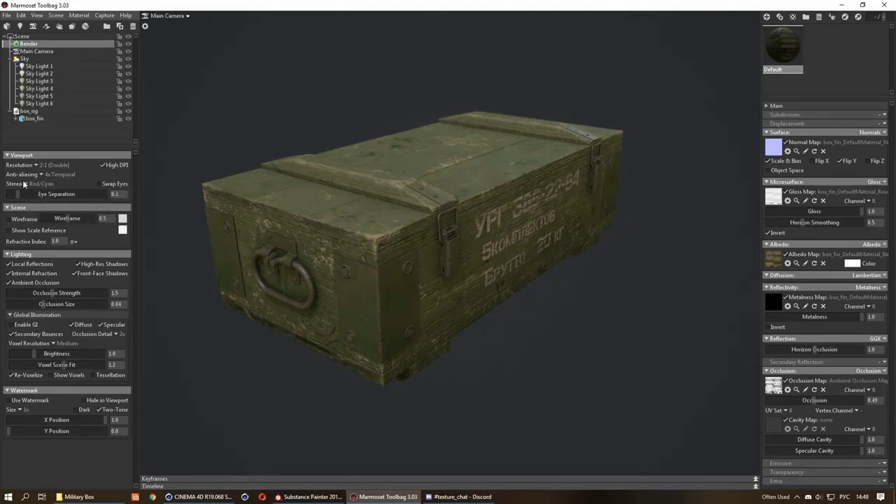
click(28, 183)
click(34, 185)
Step: Leave stereo at None and anti-aliasing at 4x Temporal
click(31, 182)
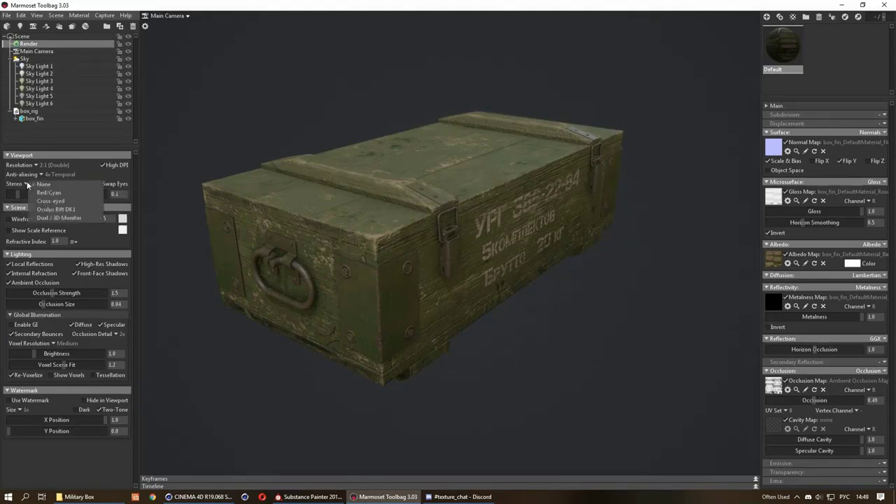
click(97, 174)
click(42, 175)
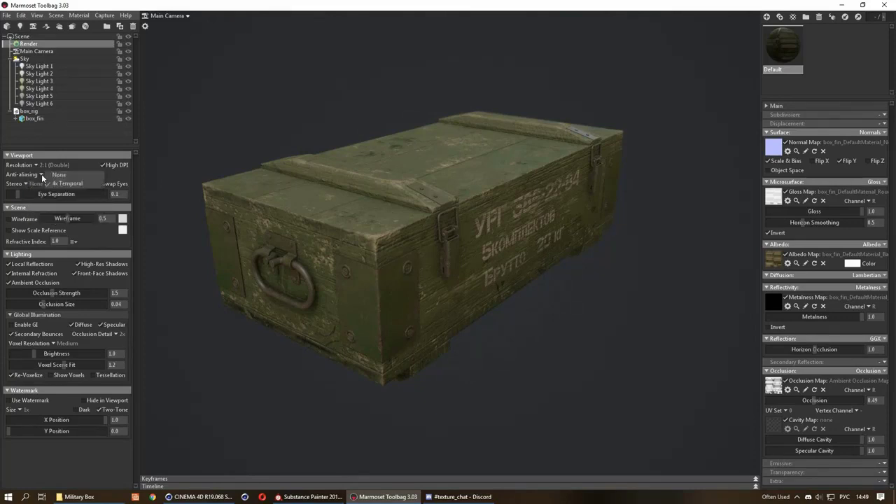
click(42, 179)
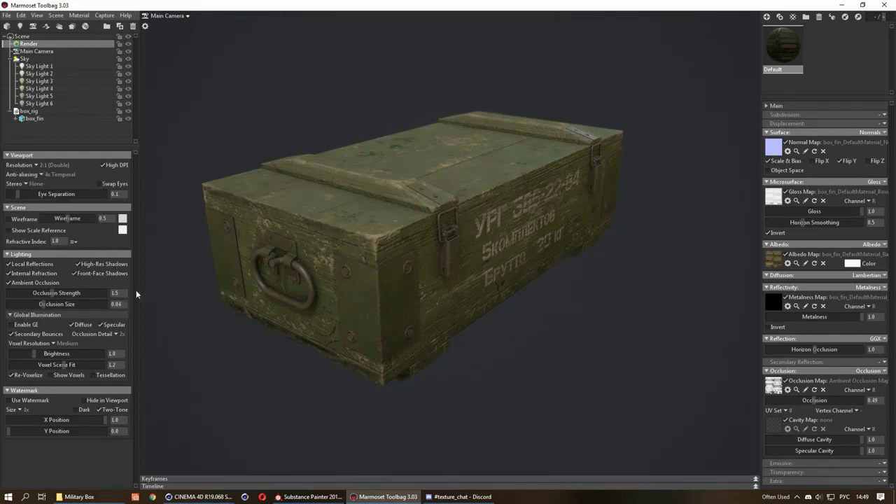
click(28, 52)
Step: Select the Main Camera and set its far blur to 1.686
click(26, 56)
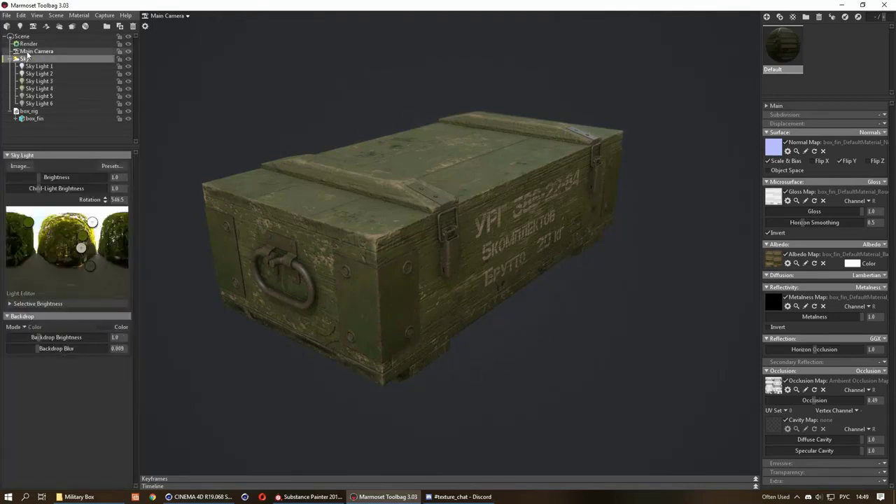
click(28, 51)
click(28, 43)
click(31, 51)
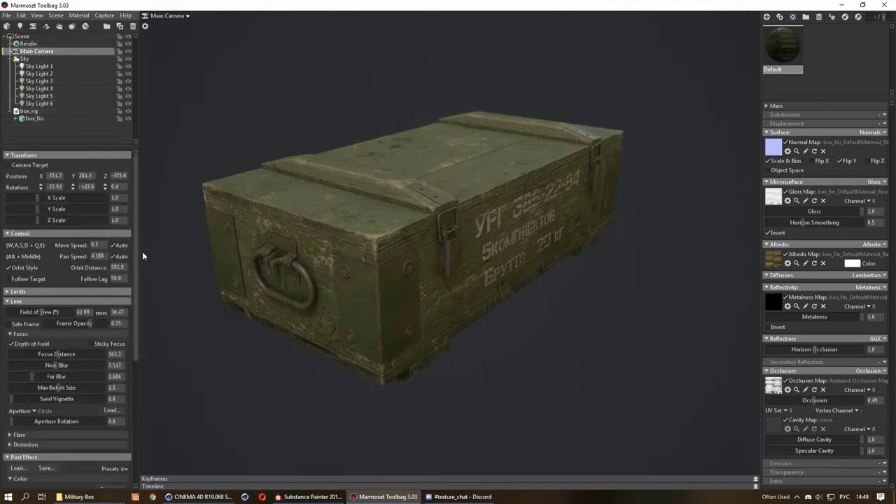
drag(137, 245, 129, 332)
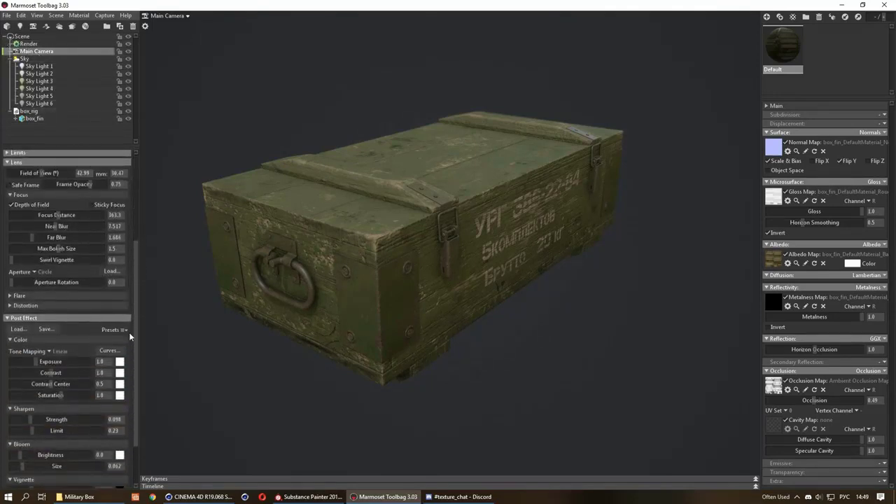
scroll(128, 332, down, 1)
scroll(129, 343, down, 1)
scroll(127, 367, down, 1)
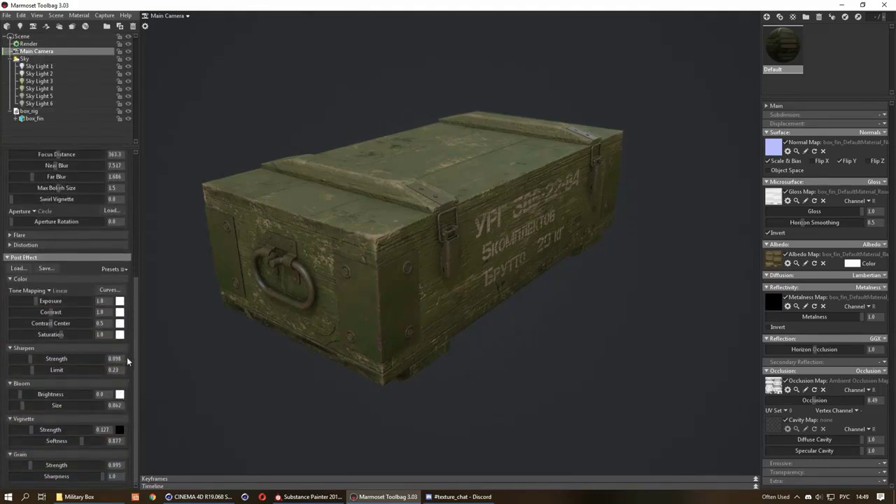
Step: Add a control point to the RGB tone curve and bend it slightly down-right
click(109, 290)
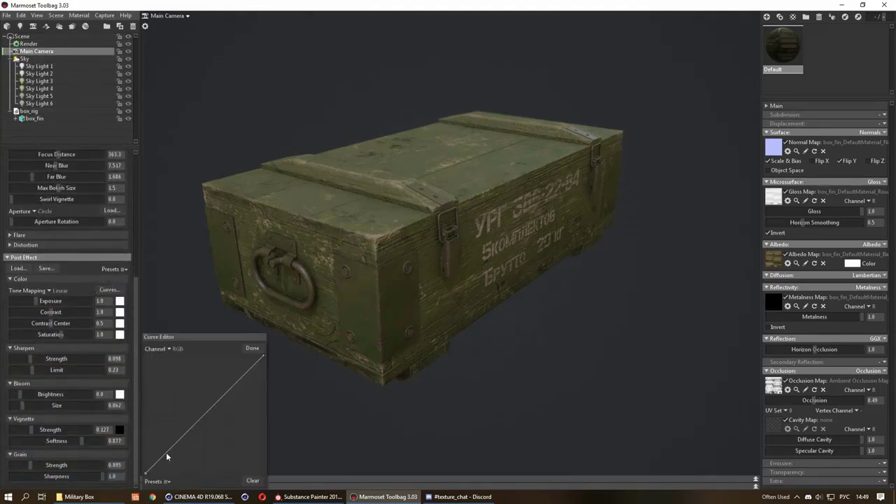
click(166, 452)
drag(220, 401, 222, 404)
drag(163, 453, 166, 456)
click(252, 349)
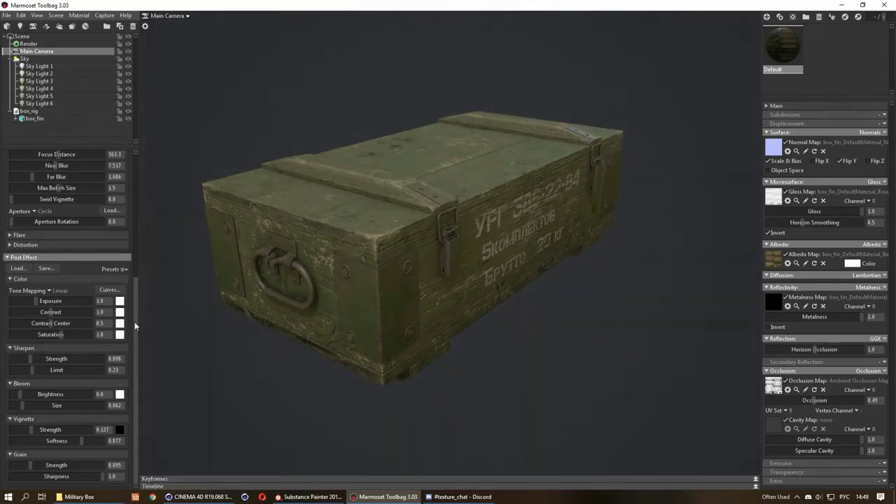
drag(134, 323, 137, 285)
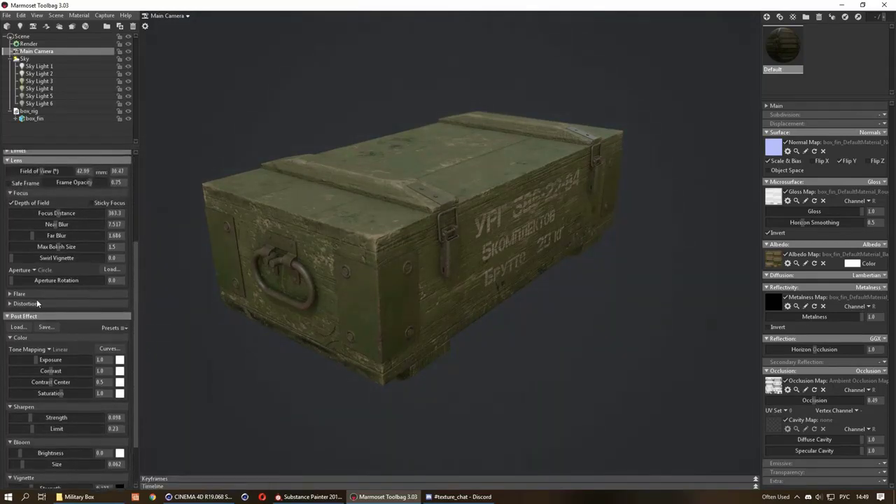
drag(135, 329, 138, 386)
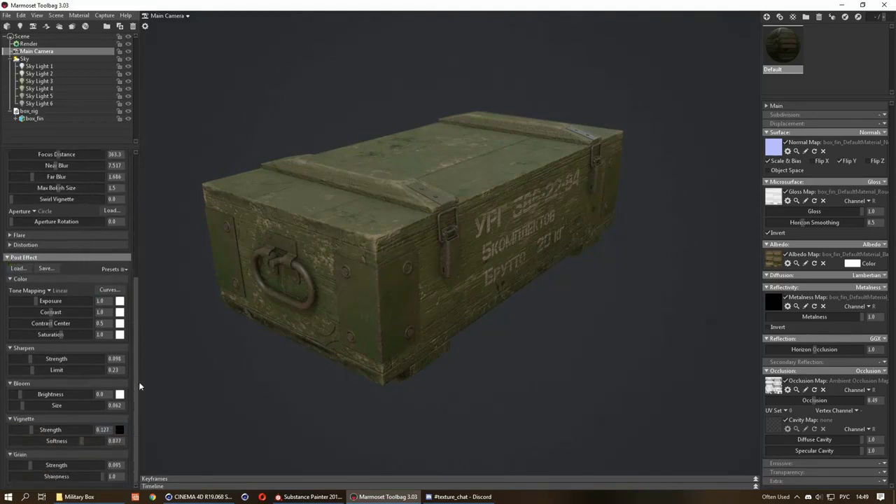
scroll(137, 393, up, 3)
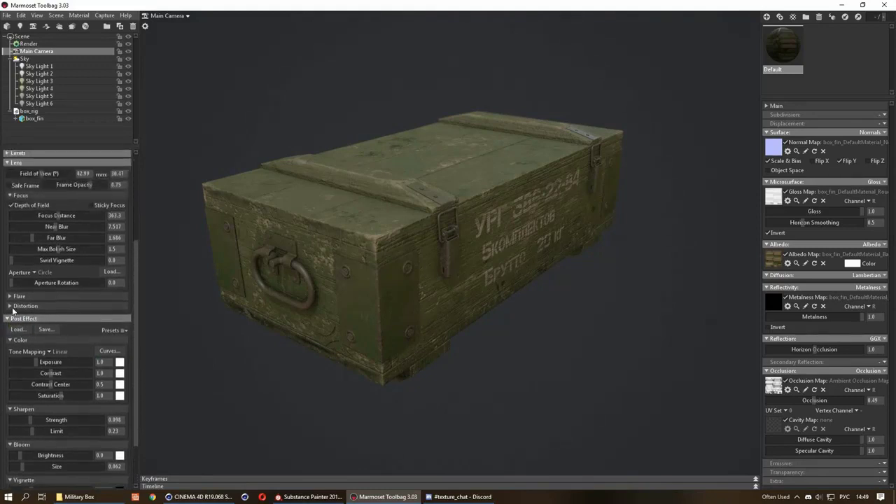
Step: Set the Main Camera's Distortion chromatic aberration to 0.02, leaving Flare unchanged
click(9, 306)
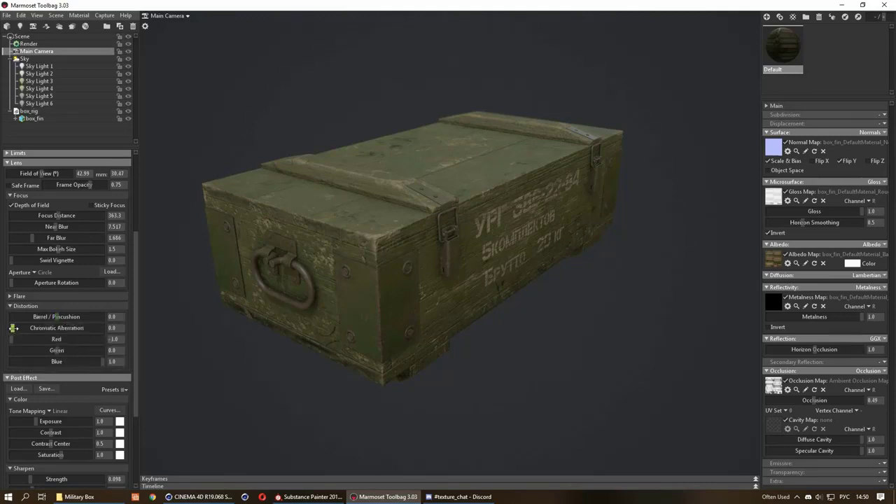
mouse_move(13, 328)
mouse_down()
mouse_move(22, 342)
mouse_move(25, 330)
mouse_up()
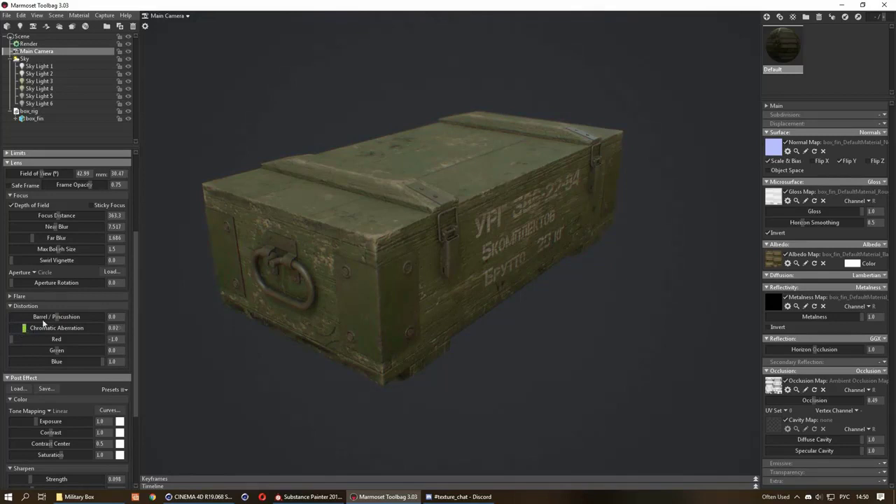
click(12, 297)
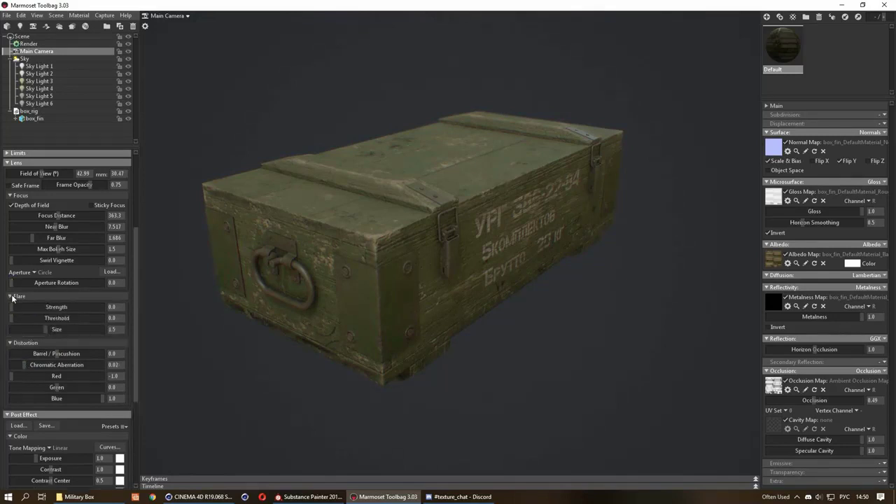
click(11, 297)
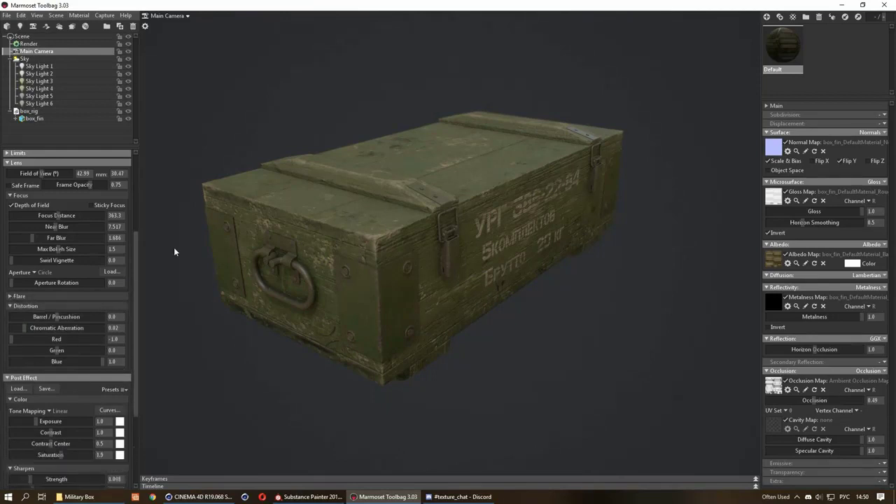
drag(137, 242, 140, 161)
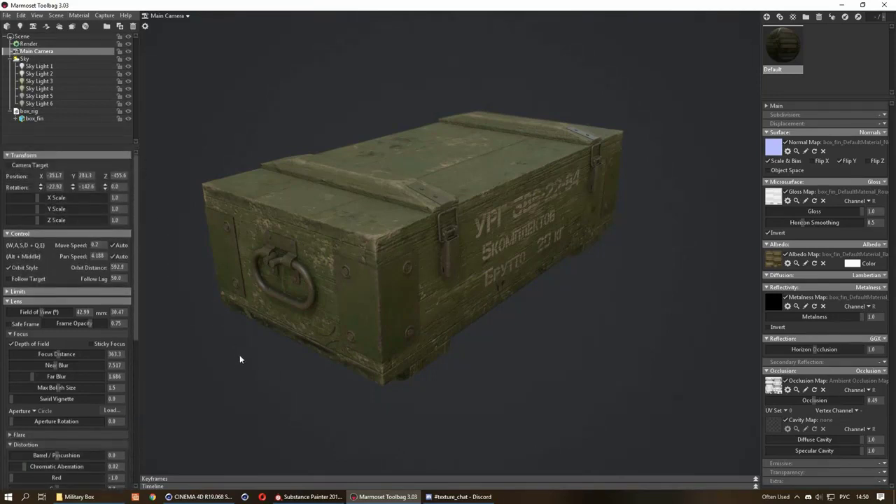
click(204, 384)
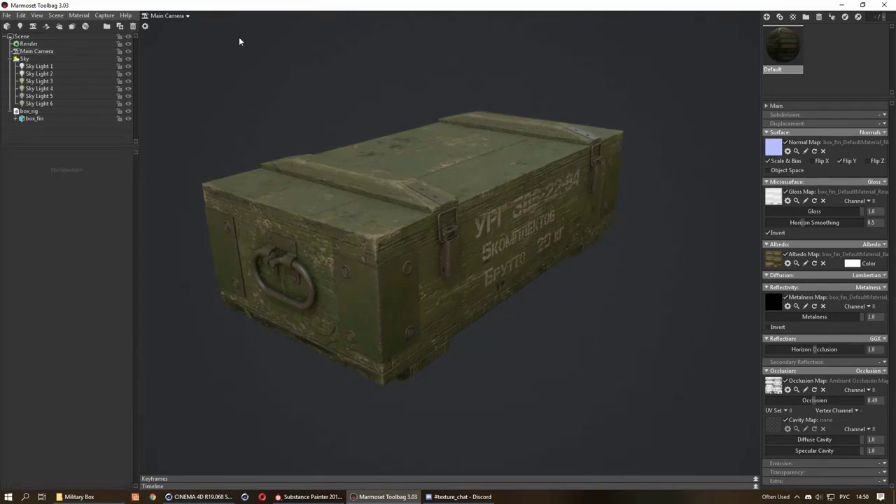
Step: Preview the render without the UI, then overwrite military_box.tbscene in the Military Box folder
key(Tab)
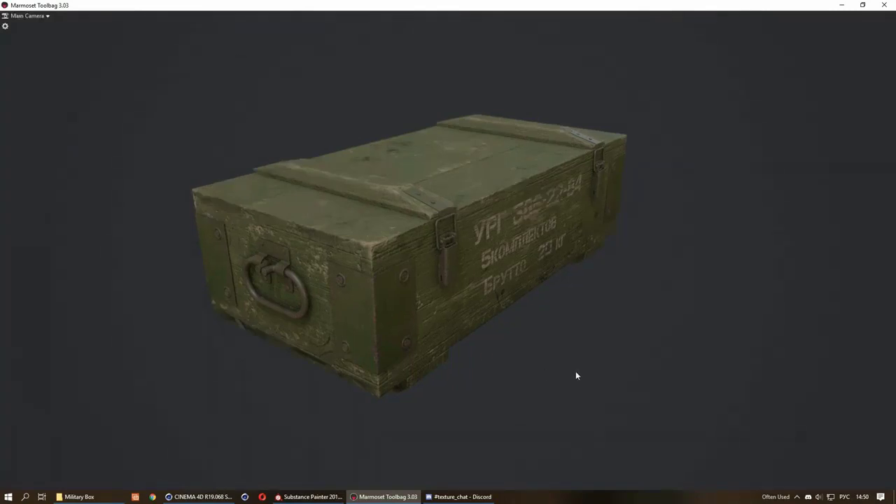
key(Tab)
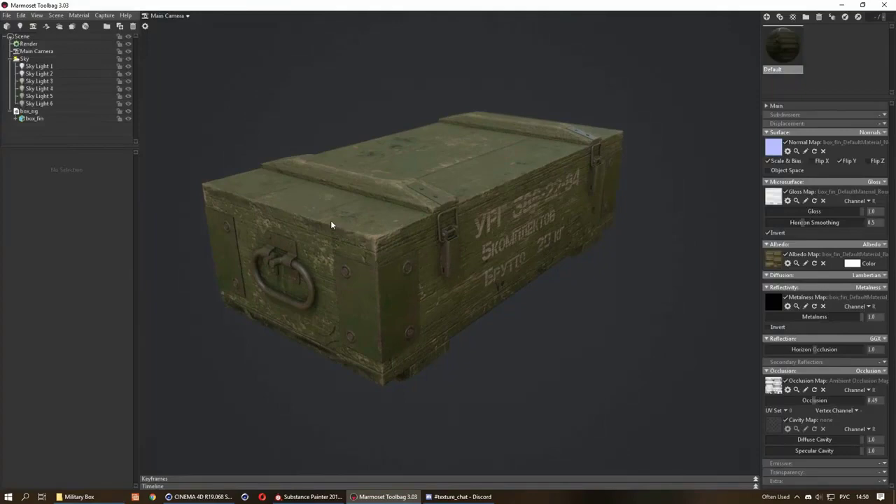
key(ctrl+s)
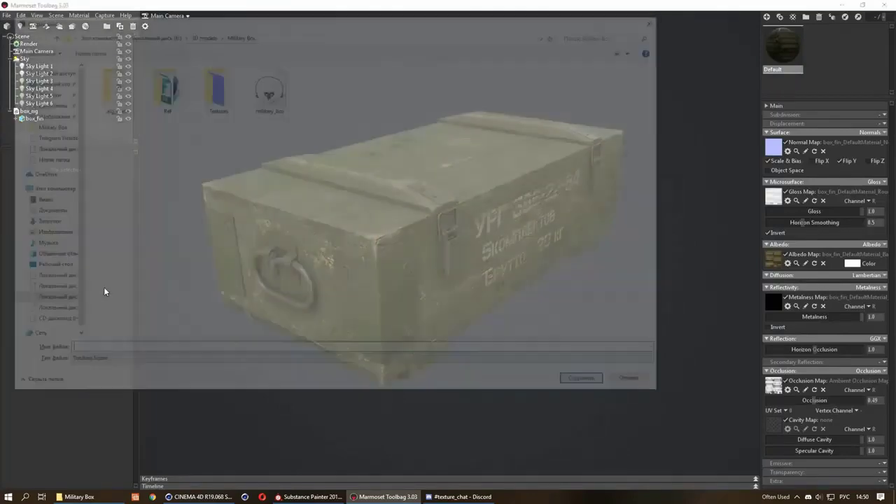
click(268, 86)
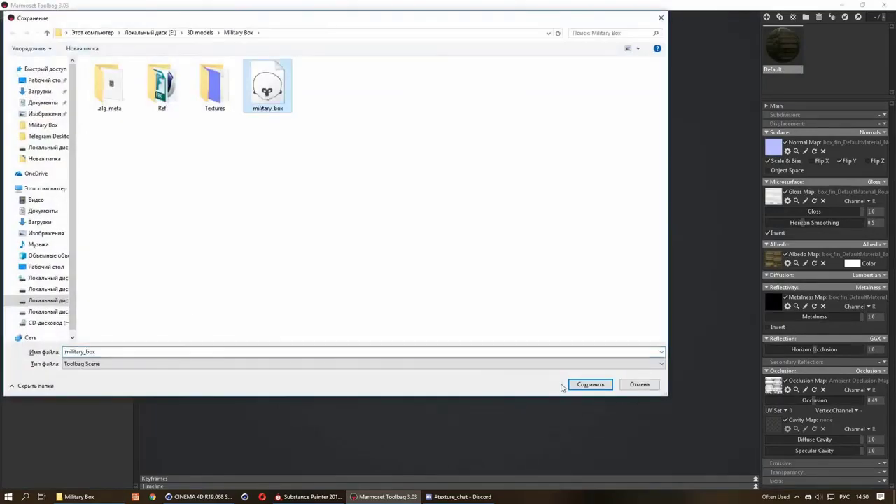
click(590, 384)
click(464, 250)
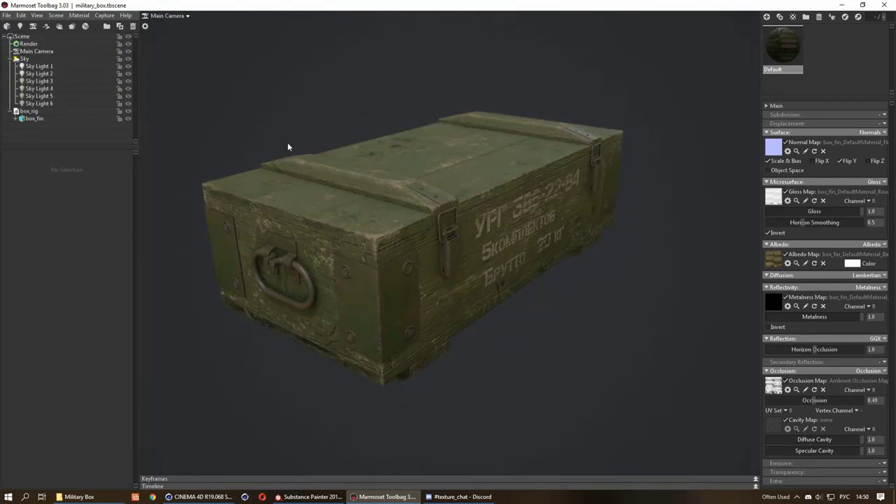
Step: Capture the render with Image & Open and maximize screenshot000.png in Photos
click(7, 15)
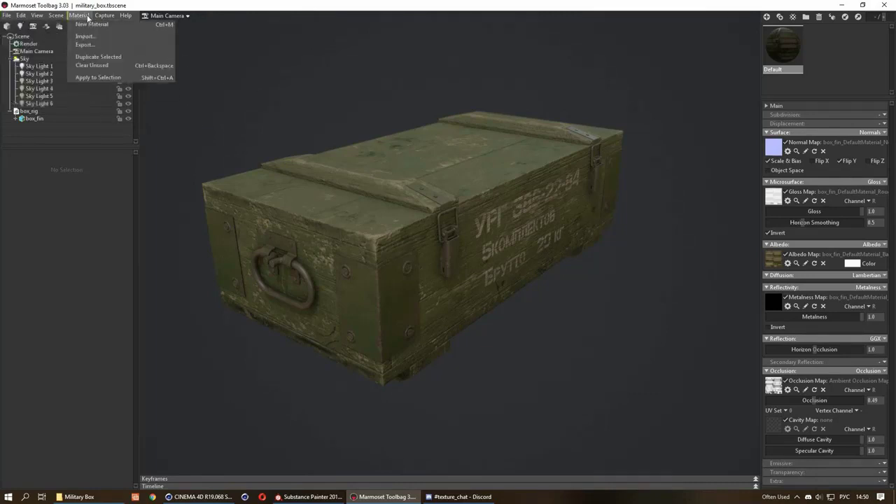
mouse_move(104, 15)
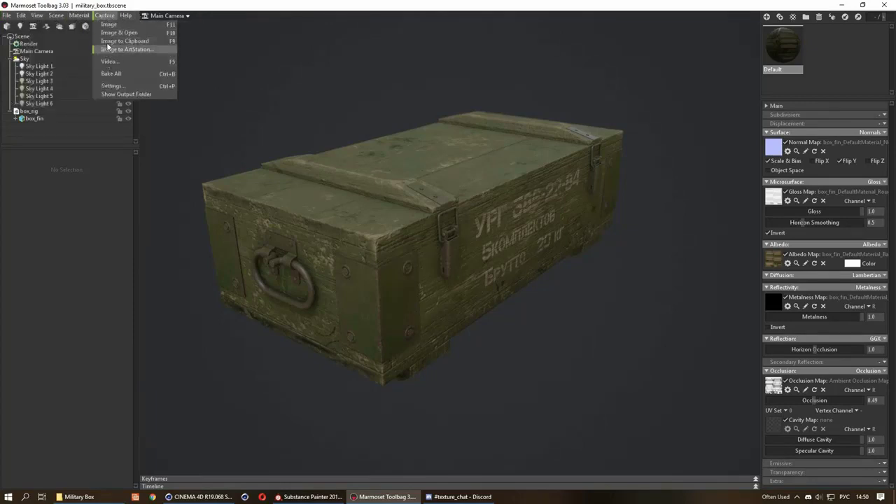
click(112, 32)
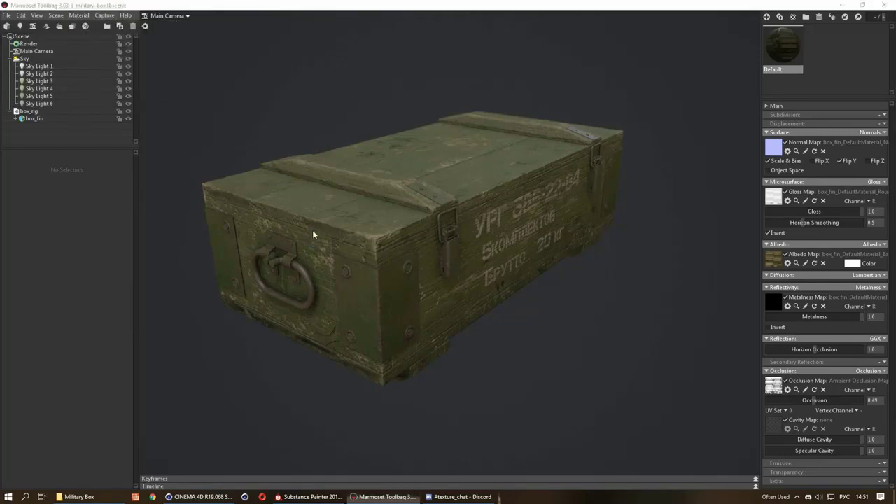
click(679, 88)
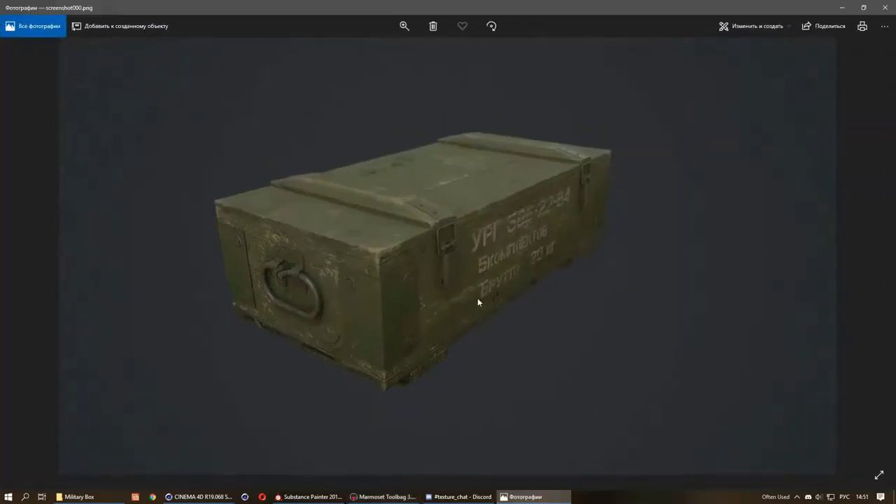
Step: Zoom into the stencilled lettering of screenshot000.png, then close Photos
scroll(413, 176, up, 2)
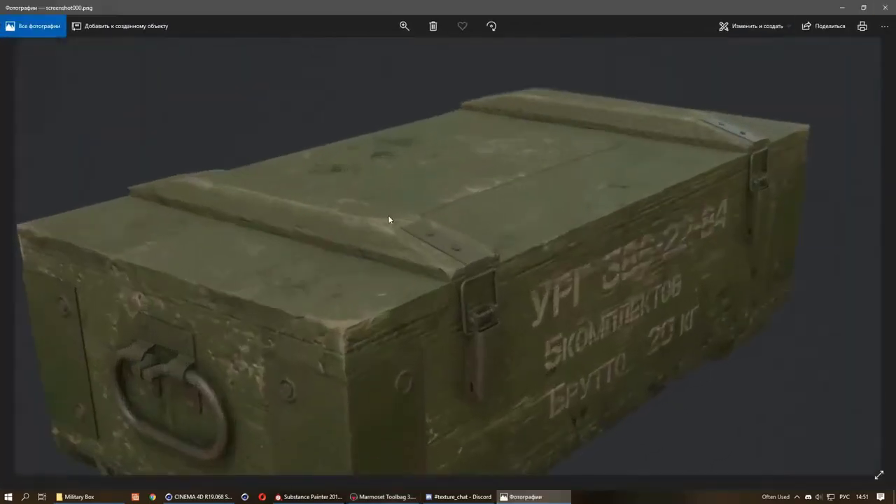
scroll(388, 215, up, 2)
scroll(420, 280, up, 2)
scroll(316, 194, up, 2)
scroll(330, 138, up, 1)
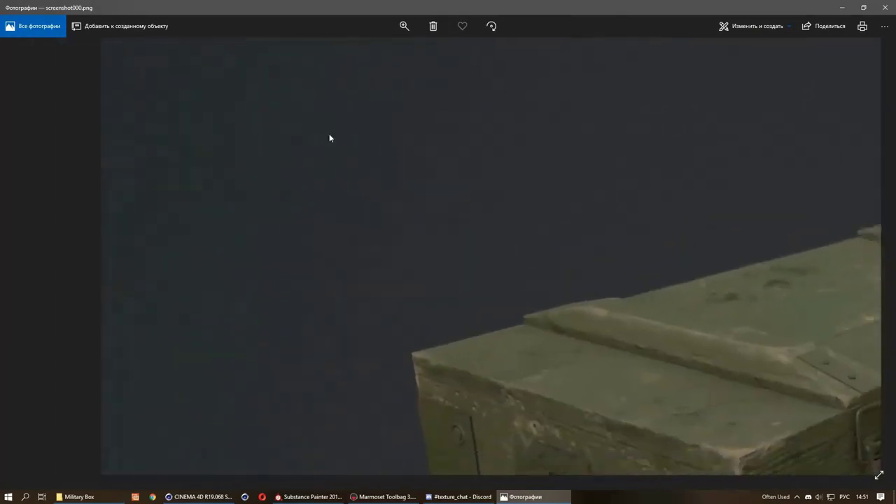
scroll(547, 119, up, 2)
scroll(658, 151, up, 1)
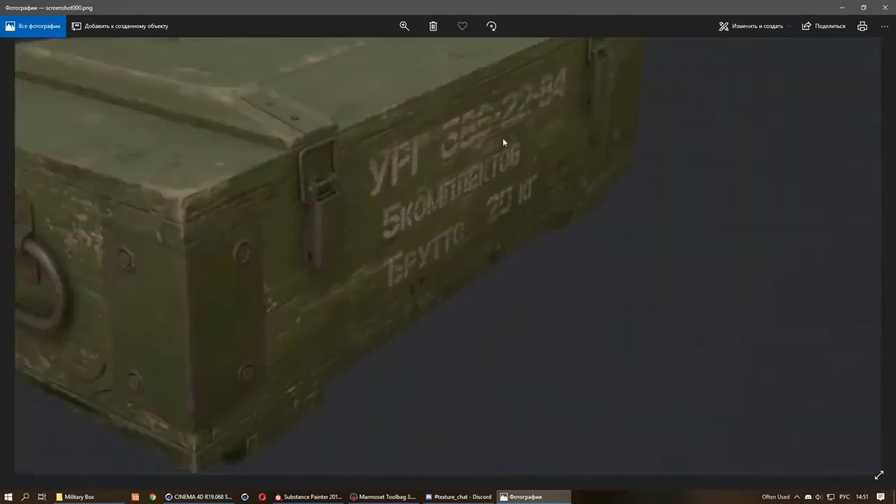
click(886, 7)
Step: Confirm image capture settings at 1920×1080 PNG
click(104, 16)
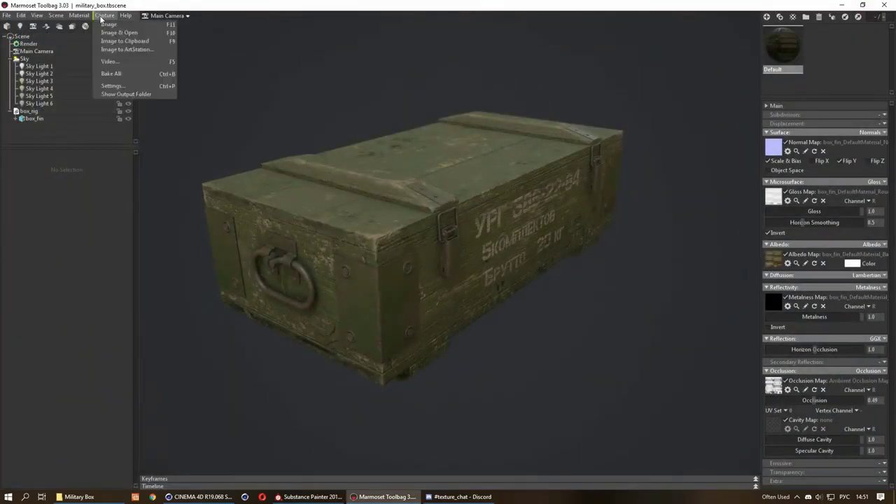
click(112, 85)
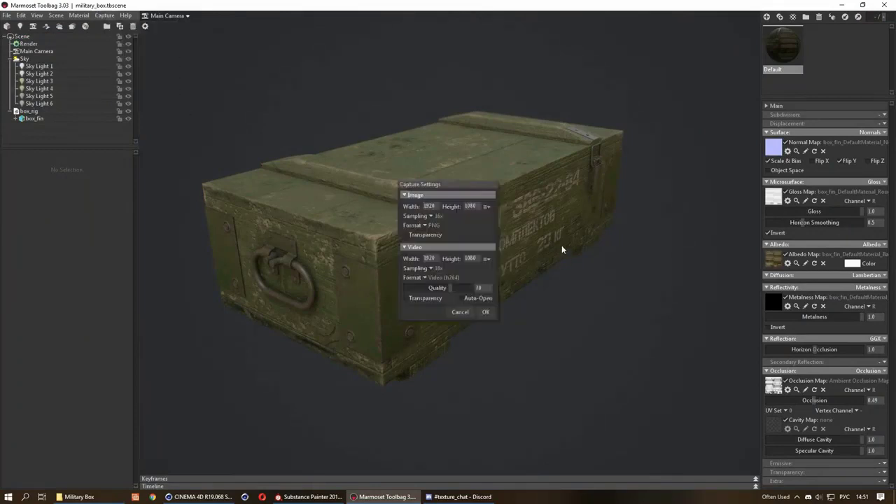
click(486, 312)
Step: Capture the render as an image and hide the interface to show the crate full-window
click(104, 15)
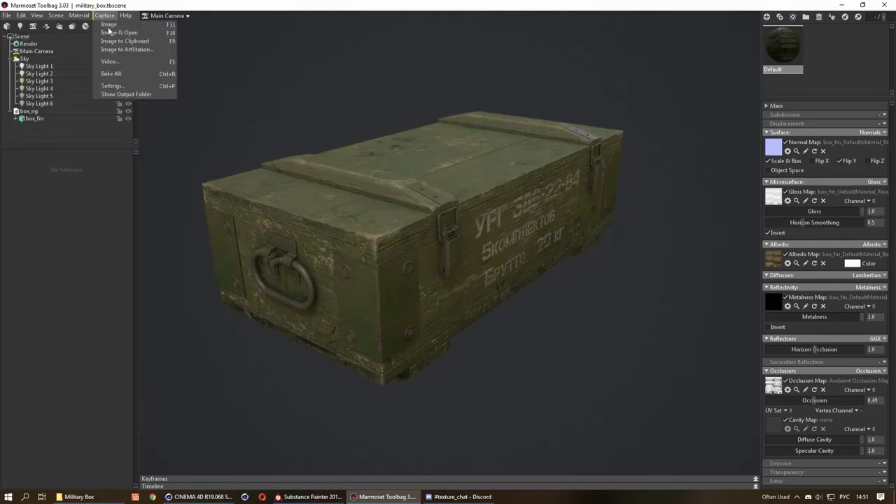
click(409, 112)
key(Tab)
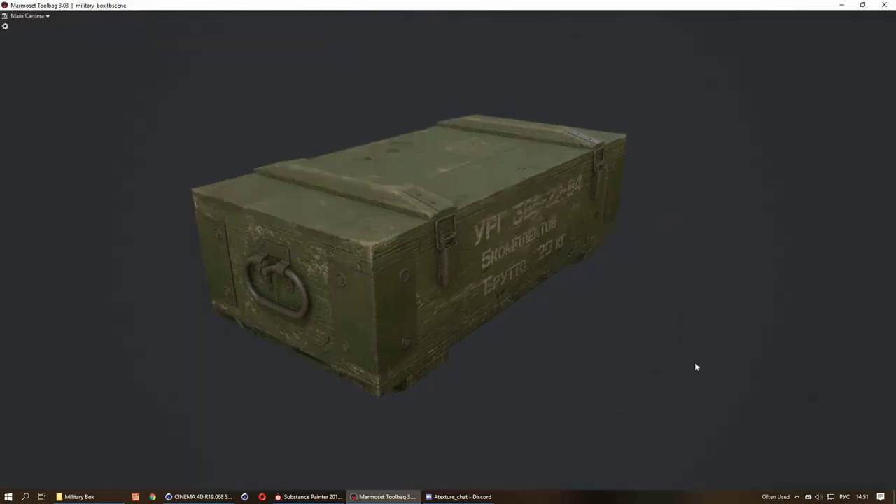